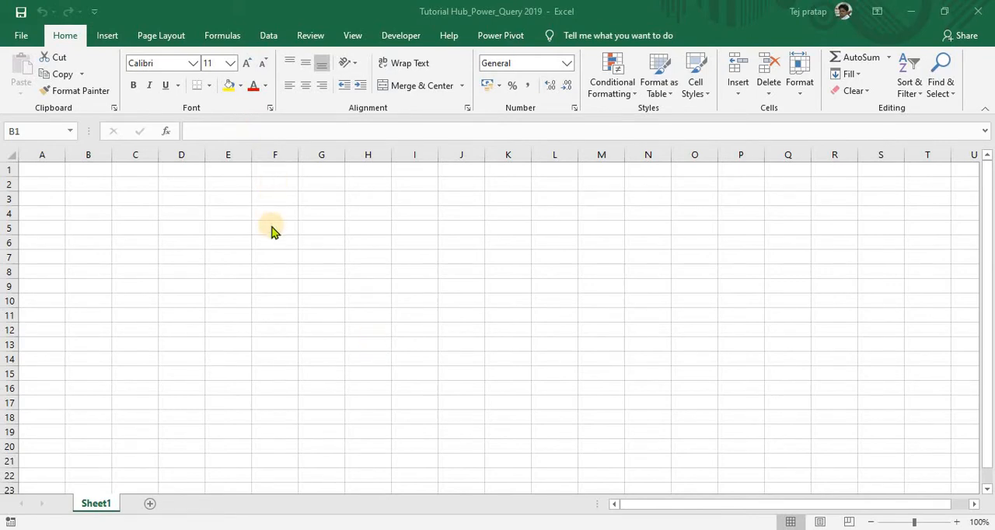
pyautogui.click(268, 37)
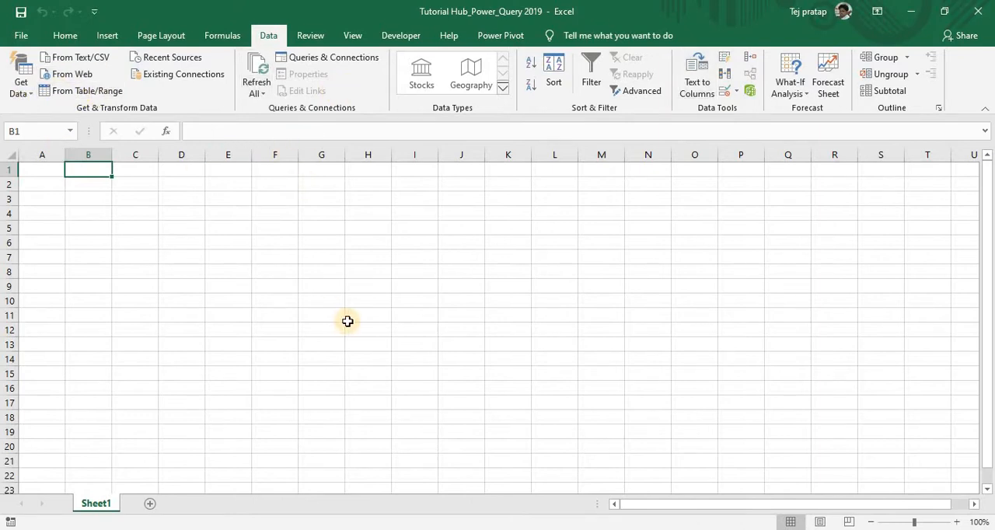
pyautogui.click(28, 92)
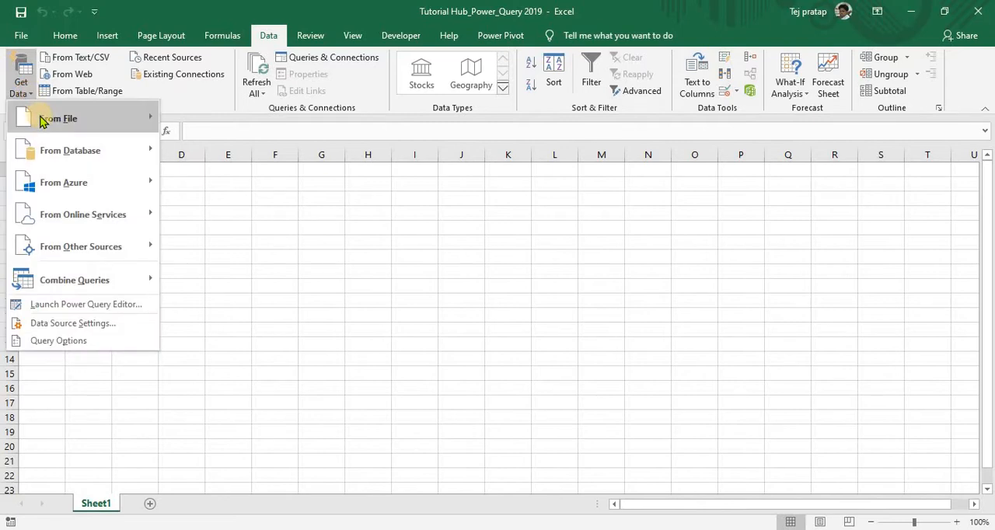
pyautogui.moveTo(38, 116)
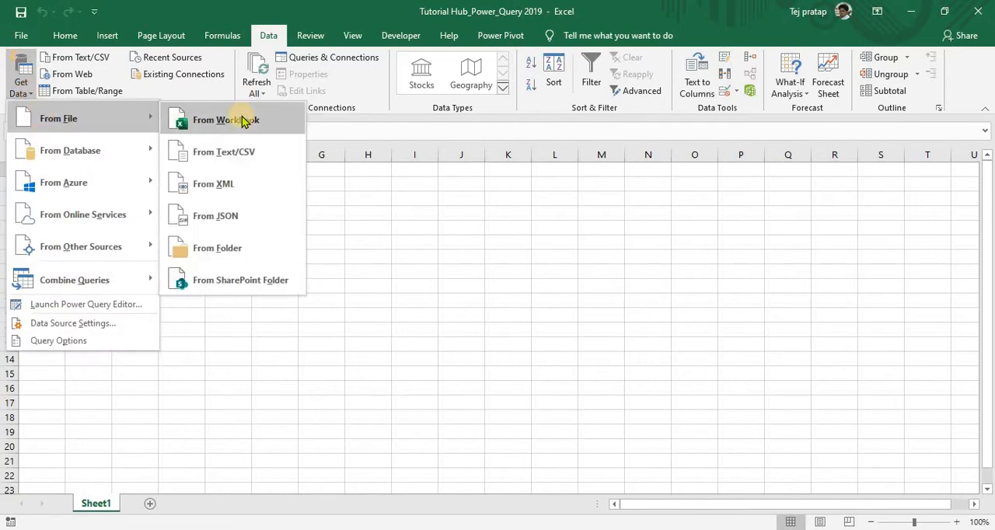
pyautogui.click(374, 265)
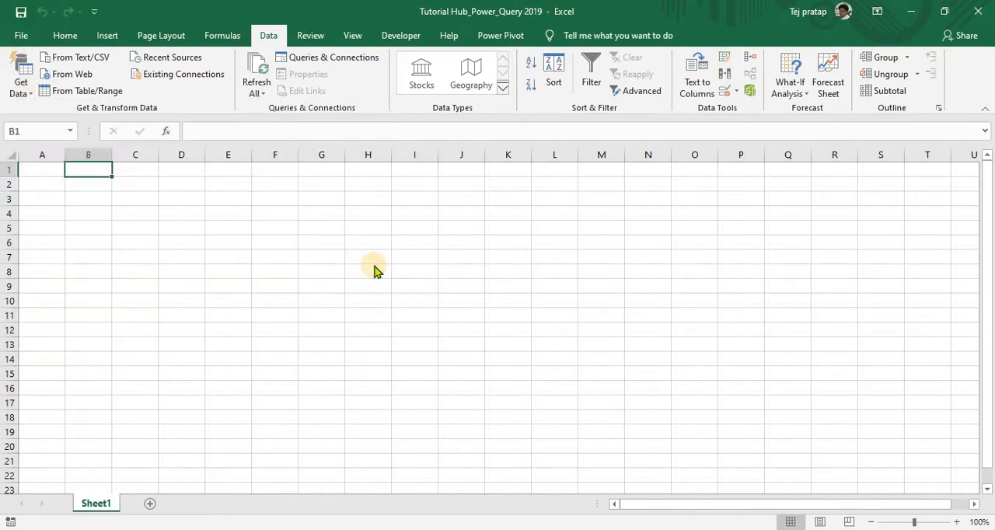
# - Open the Finacial Data workbook from the PQ folder on the desktop and maximise its window
pyautogui.press('super+d')
pyautogui.doubleClick(200, 412)
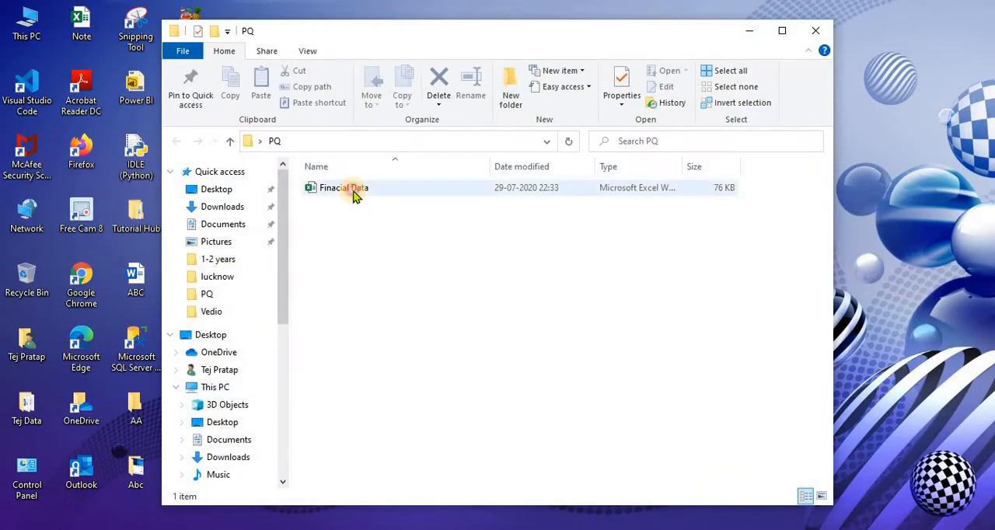
pyautogui.click(354, 195)
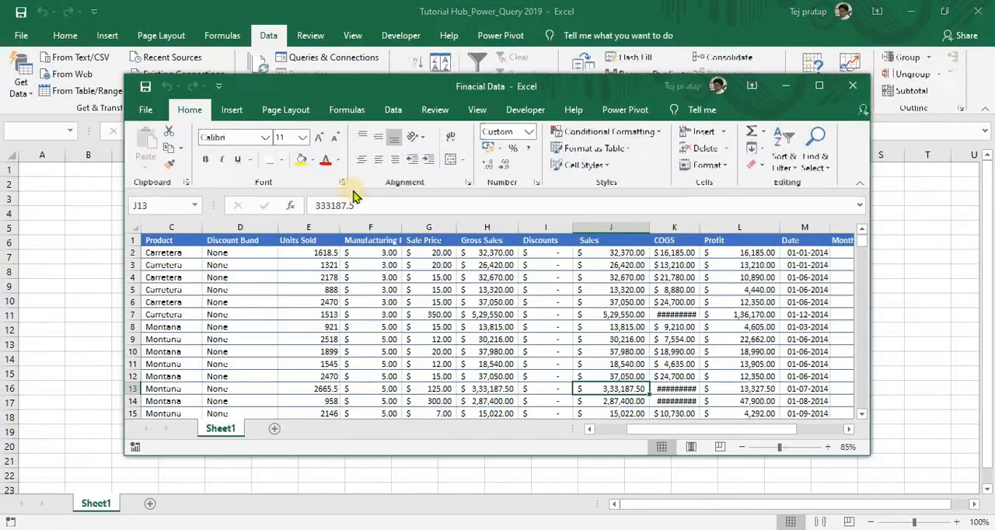
pyautogui.doubleClick(408, 86)
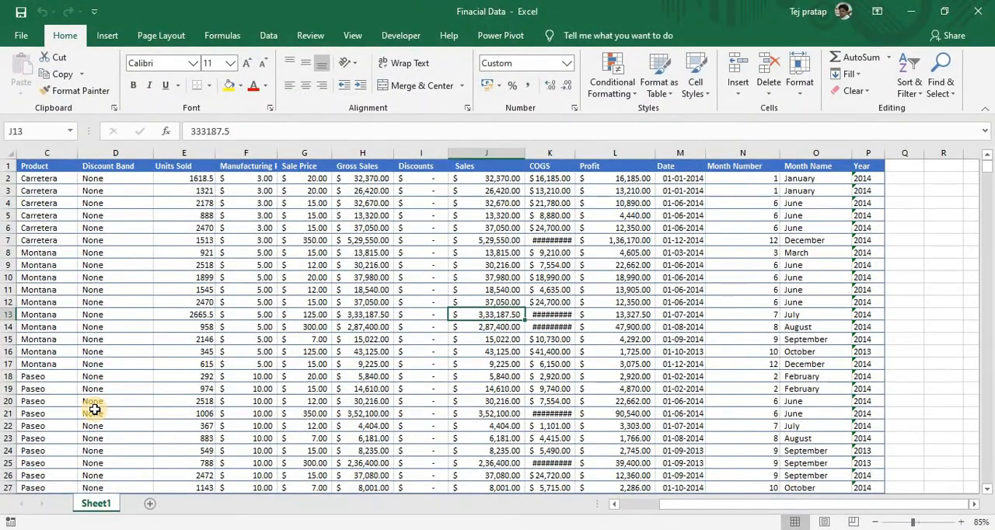
# - Examine the header row of the Finacial Data sheet from the first column to the last
pyautogui.hotkey('ctrl', 'Up')
pyautogui.hotkey('ctrl', 'Left')
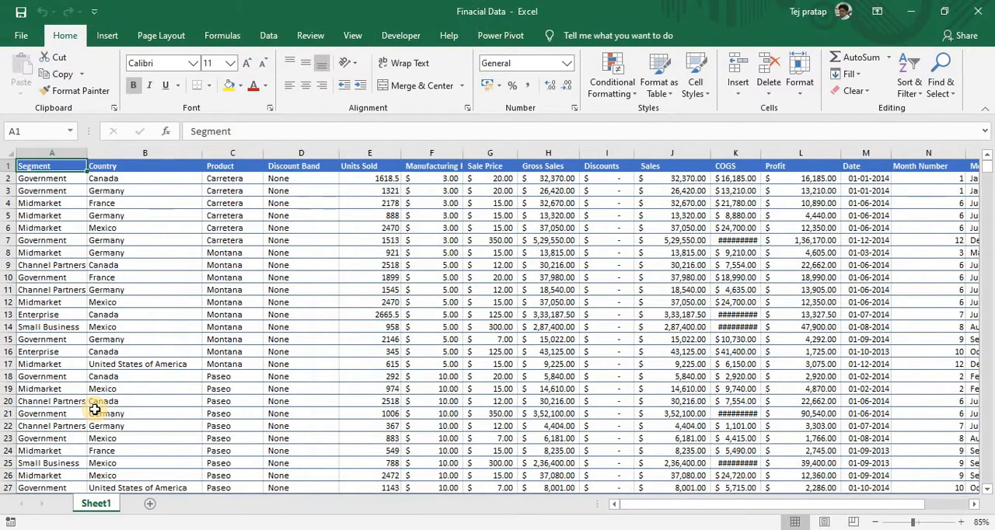
pyautogui.hotkey('ctrl', 'Right')
pyautogui.hotkey('ctrl', 'Left')
pyautogui.press('Right')
pyautogui.hotkey('ctrl', 'Right')
pyautogui.hotkey('ctrl', 'Left')
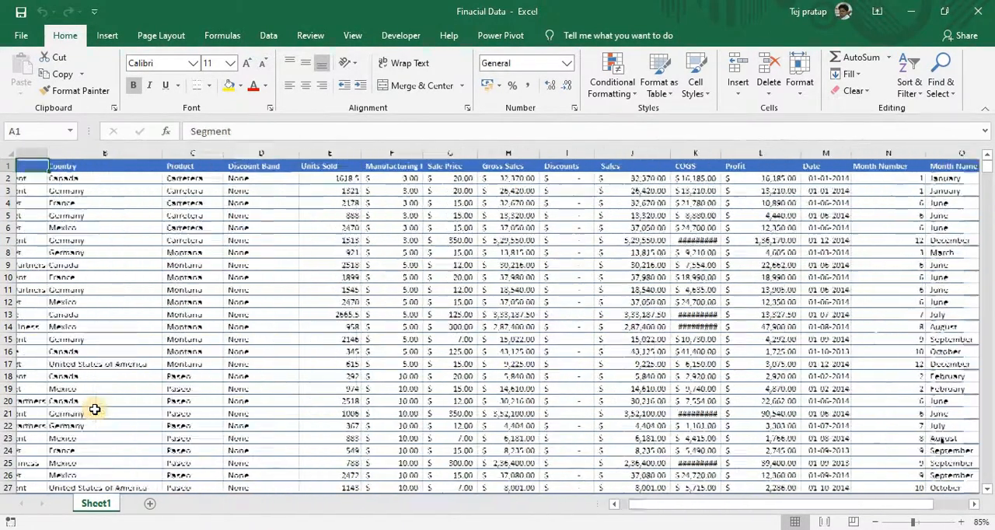
pyautogui.press('Down')
pyautogui.press('Up')
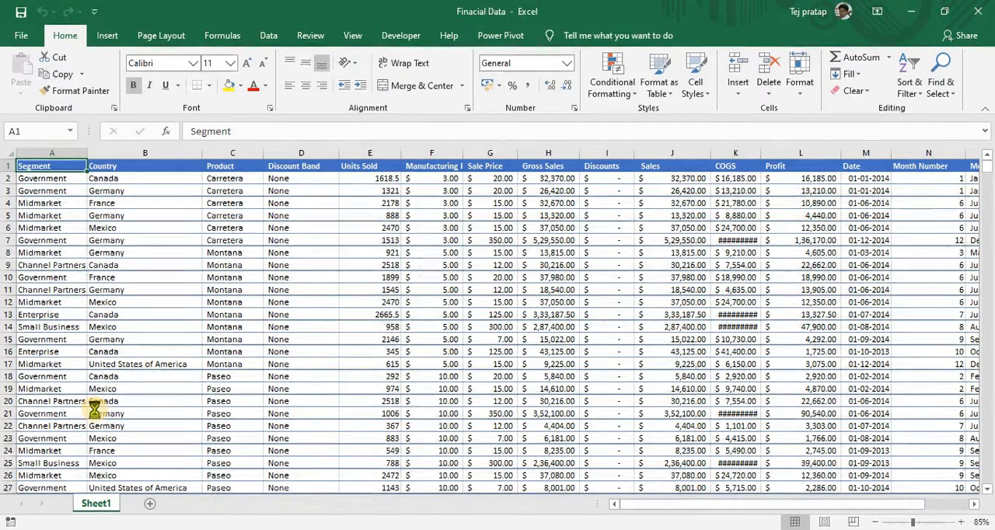
# - Add filters to the header row and check which values the Country column offers
pyautogui.hotkey('ctrl', 'shift', 'l')
pyautogui.press('Right')
pyautogui.hotkey('alt', 'Down')
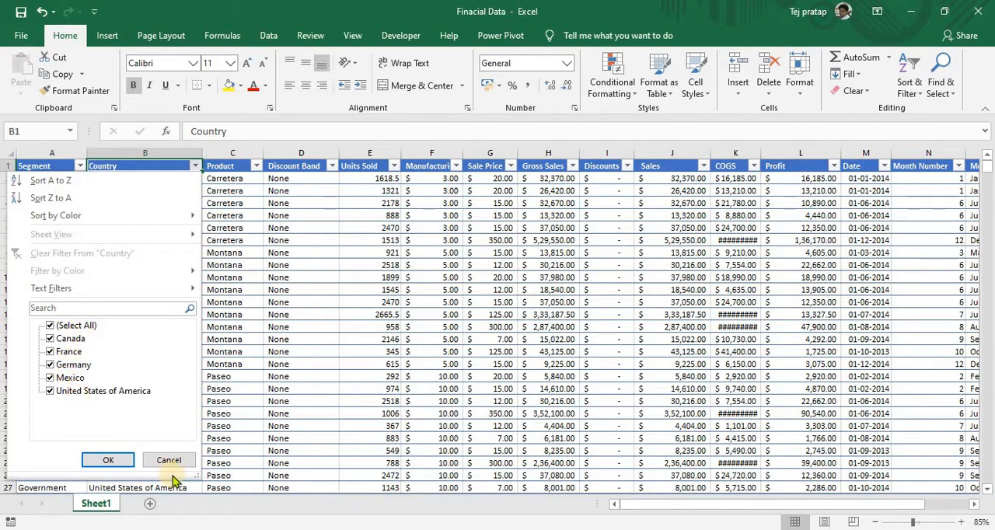
pyautogui.click(201, 440)
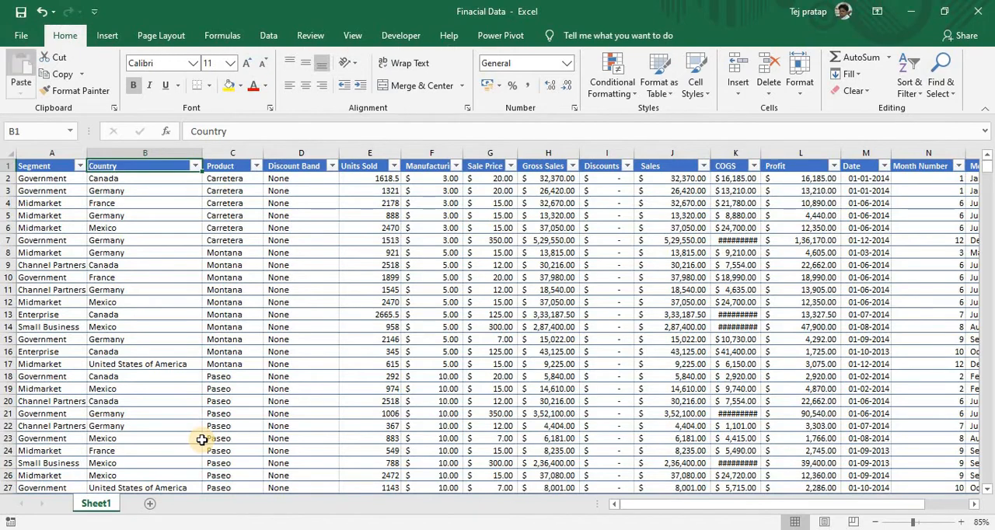
# - Filter the Country column to show only Canada
pyautogui.hotkey('alt', 'Down')
pyautogui.press('Down')
pyautogui.press('Down')
pyautogui.press('Down')
pyautogui.press('Down')
pyautogui.press('Down')
pyautogui.press('Down')
pyautogui.press('Down')
pyautogui.press('Down')
pyautogui.press('Down')
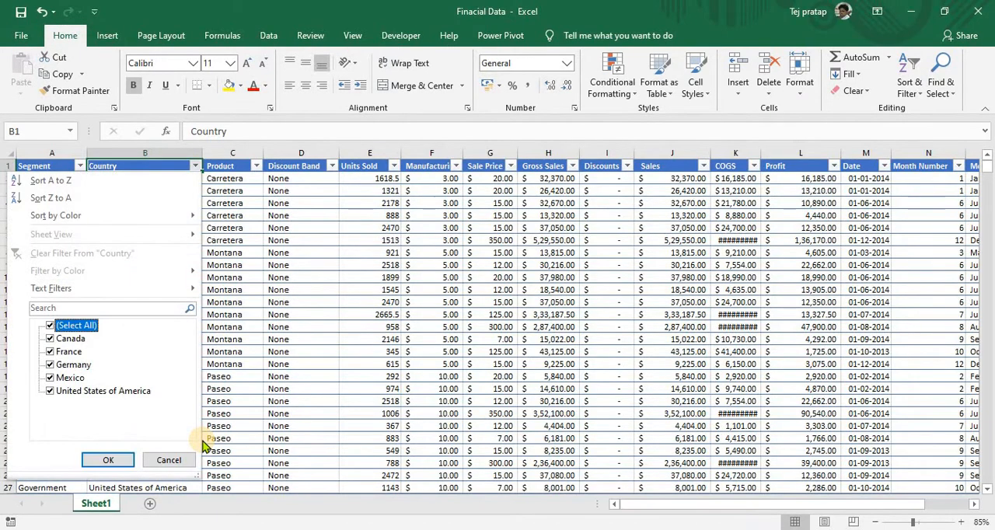
pyautogui.press('space')
pyautogui.press('Down')
pyautogui.press('space')
pyautogui.press('Return')
# - Select the filtered Canada records down the Country and Product columns to check how many there are
pyautogui.press('Down')
pyautogui.hotkey('ctrl', 'shift', 'Down')
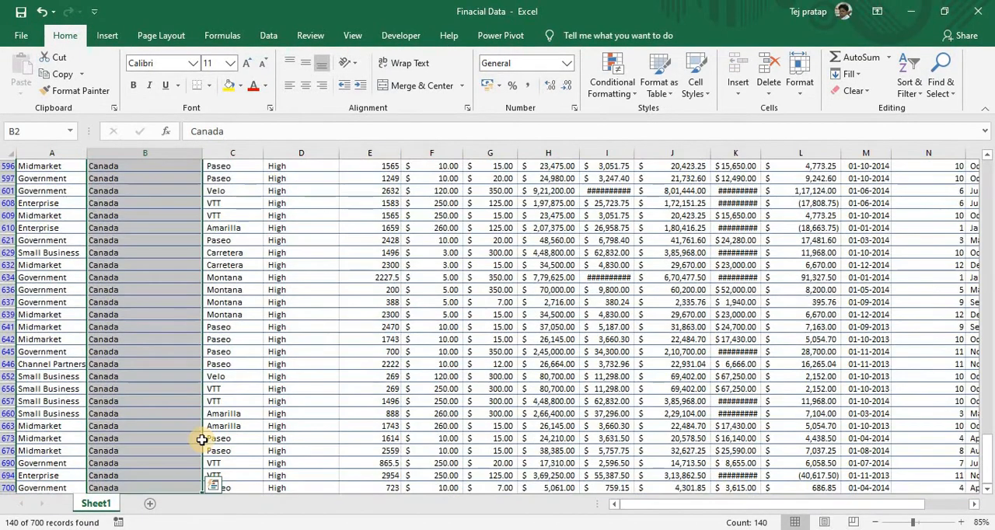
pyautogui.hotkey('ctrl', 'shift', 'Up')
pyautogui.press('Right')
pyautogui.hotkey('ctrl', 'shift', 'Down')
pyautogui.hotkey('ctrl', 'shift', 'Up')
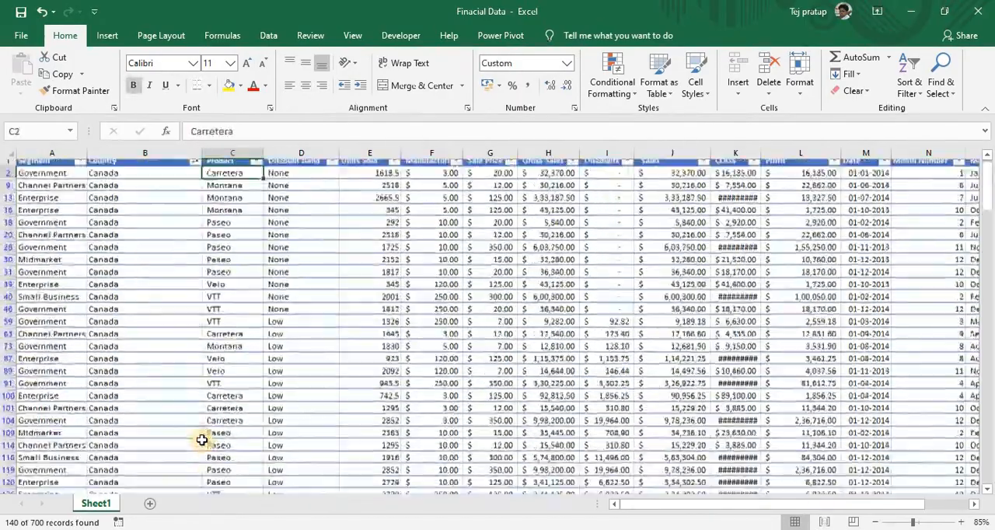
pyautogui.press('Left')
pyautogui.press('Left')
pyautogui.press('Right')
pyautogui.hotkey('ctrl', 'shift', 'Down')
pyautogui.hotkey('ctrl', 'shift', 'Up')
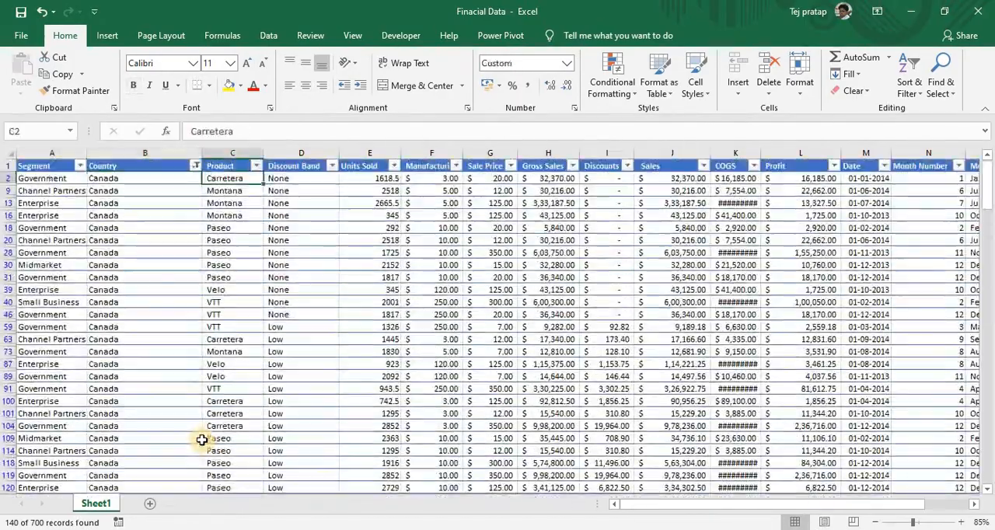
# - Filter the Country column to France only and select its records to check their number
pyautogui.press('Up')
pyautogui.hotkey('alt', 'Down')
pyautogui.press('Down')
pyautogui.press('Down')
pyautogui.press('Down')
pyautogui.press('Down')
pyautogui.press('Down')
pyautogui.press('Down')
pyautogui.press('Down')
pyautogui.press('Down')
pyautogui.press('Down')
pyautogui.press('Down')
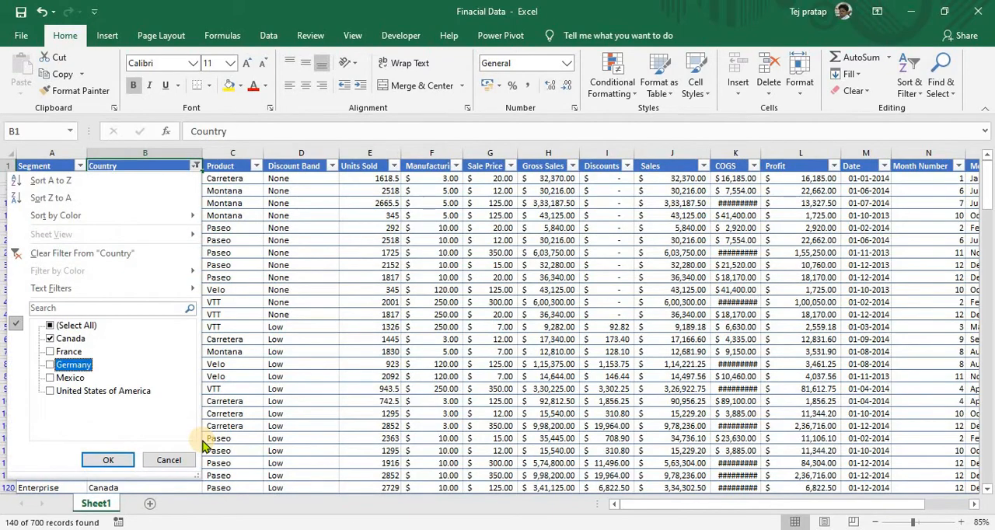
pyautogui.press('Up')
pyautogui.press('space')
pyautogui.press('Up')
pyautogui.press('Return')
pyautogui.hotkey('ctrl', 'shift', 'Down')
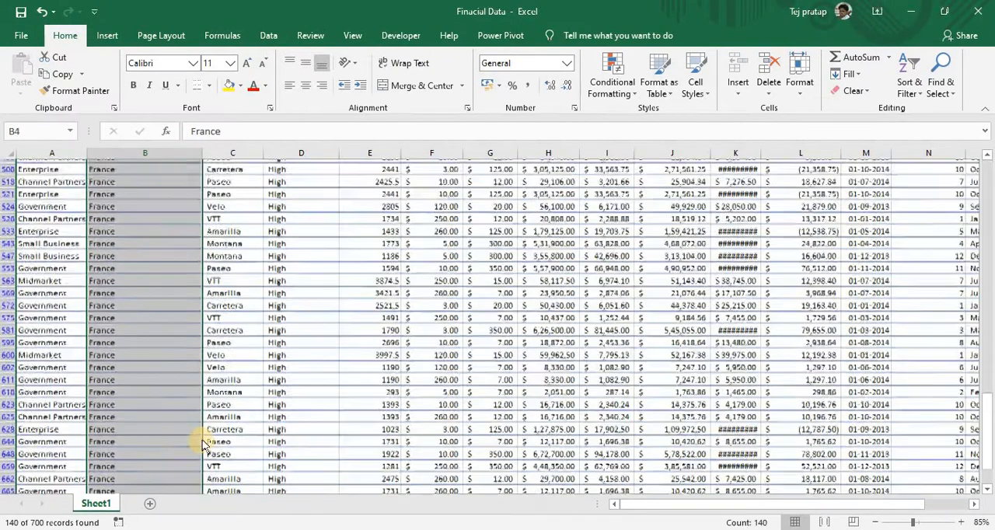
pyautogui.hotkey('ctrl', 'shift', 'Up')
# - Switch the Country filter to Germany only and select down its records to check their number
pyautogui.press('Up')
pyautogui.hotkey('alt', 'Down')
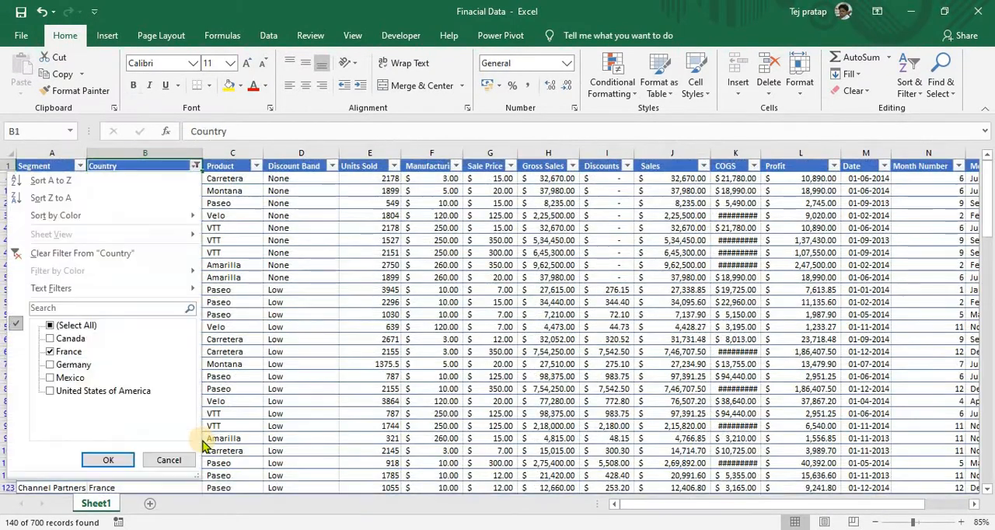
pyautogui.press('Down')
pyautogui.press('Down')
pyautogui.press('Down')
pyautogui.press('Down')
pyautogui.press('Down')
pyautogui.press('Down')
pyautogui.press('Down')
pyautogui.press('Down')
pyautogui.press('Down')
pyautogui.press('space')
pyautogui.press('Down')
pyautogui.press('space')
pyautogui.press('Return')
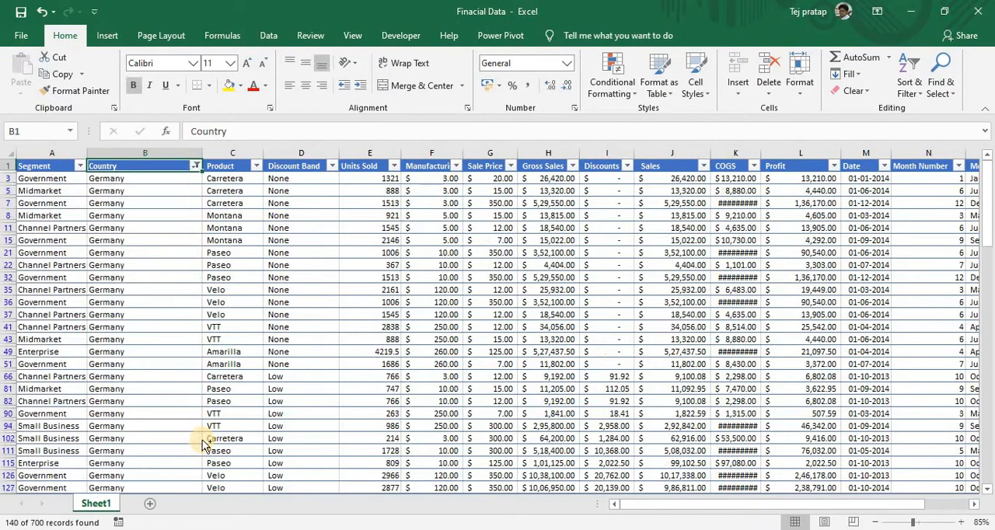
pyautogui.hotkey('ctrl', 'shift', 'Down')
pyautogui.hotkey('ctrl', 'shift', 'Up')
# - Switch the Country filter to Mexico only and select its records to check their number
pyautogui.hotkey('alt', 'Down')
pyautogui.press('Down')
pyautogui.press('Down')
pyautogui.press('Down')
pyautogui.press('Down')
pyautogui.press('Down')
pyautogui.press('Down')
pyautogui.press('Down')
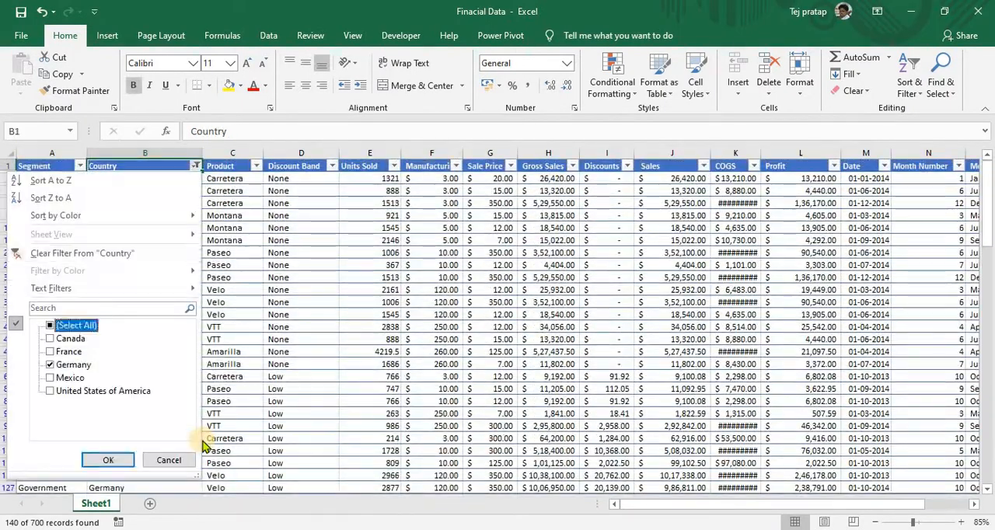
pyautogui.press('Down')
pyautogui.press('Down')
pyautogui.press('Down')
pyautogui.press('Down')
pyautogui.press('space')
pyautogui.press('Up')
pyautogui.press('space')
pyautogui.press('Return')
pyautogui.hotkey('ctrl', 'shift', 'Down')
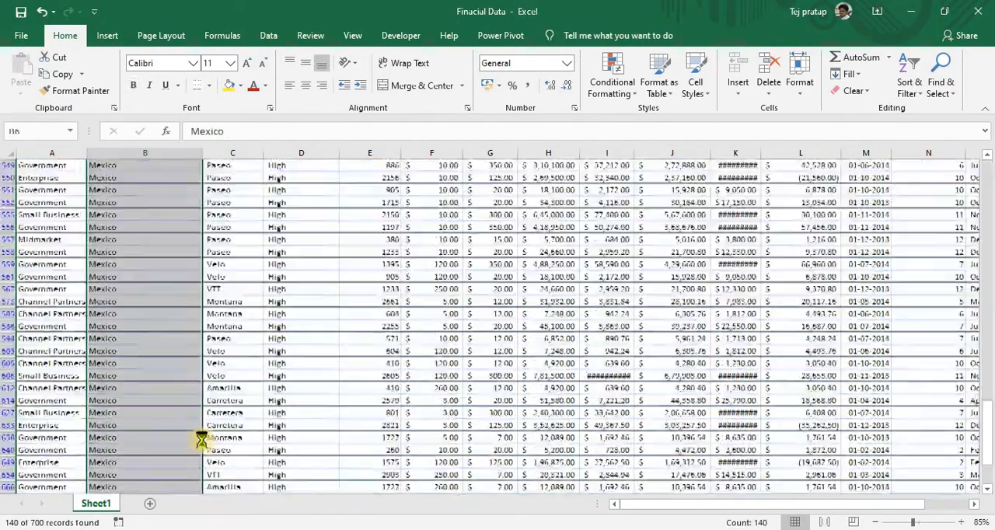
pyautogui.hotkey('ctrl', 'shift', 'Up')
# - Switch the Country filter to United States of America only and select down its records to check their number
pyautogui.hotkey('alt', 'Down')
pyautogui.press('Down')
pyautogui.press('Down')
pyautogui.press('Down')
pyautogui.press('Down')
pyautogui.press('Down')
pyautogui.press('Down')
pyautogui.press('Down')
pyautogui.press('Down')
pyautogui.press('Down')
pyautogui.press('Down')
pyautogui.press('Down')
pyautogui.press('space')
pyautogui.press('Down')
pyautogui.press('space')
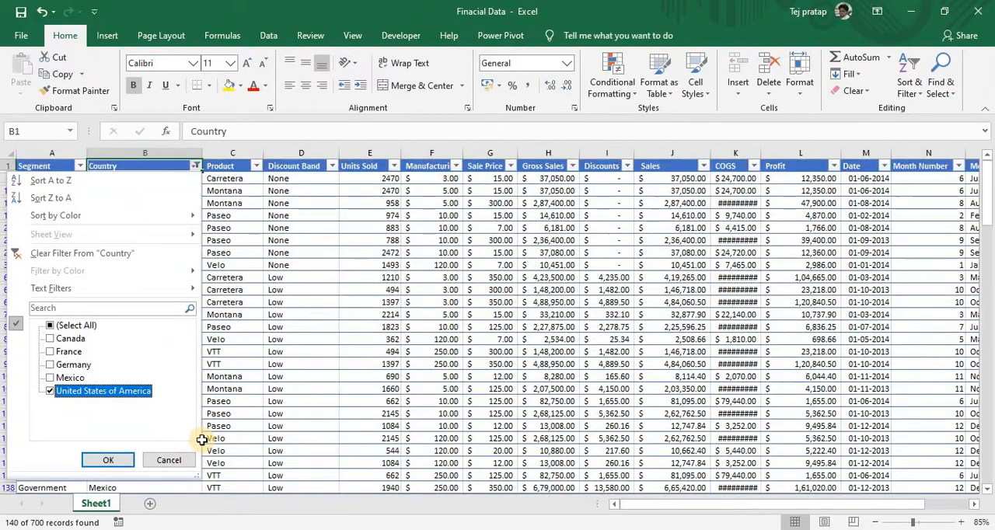
pyautogui.press('Return')
pyautogui.hotkey('ctrl', 'shift', 'Down')
pyautogui.hotkey('ctrl', 'shift', 'Up')
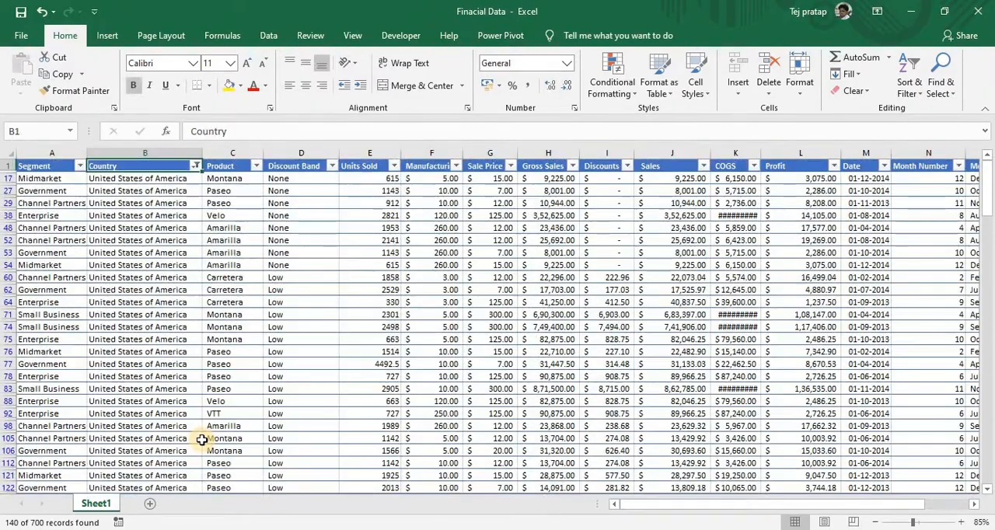
# - Remove the filters from the header row and close the Finacial Data workbook, saving its changes
pyautogui.hotkey('ctrl', 'shift', 'l')
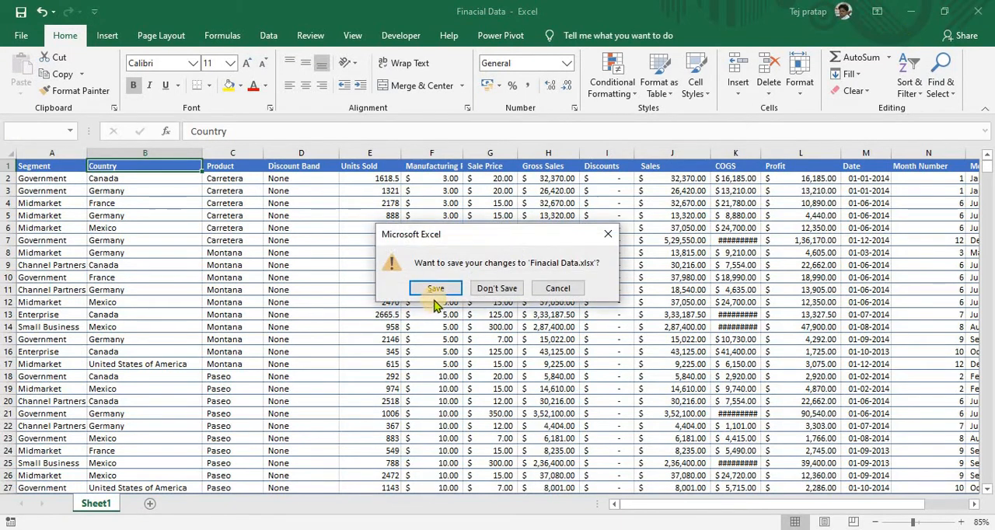
pyautogui.click(438, 290)
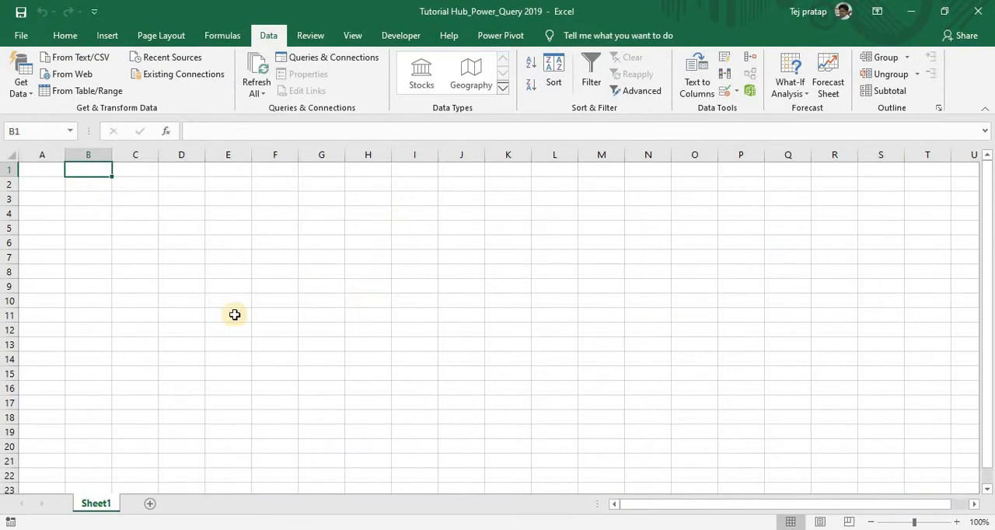
# - Start a Get Data import from a folder in the Power Query workbook, leaving the folder path empty
pyautogui.click(22, 86)
pyautogui.moveTo(49, 117)
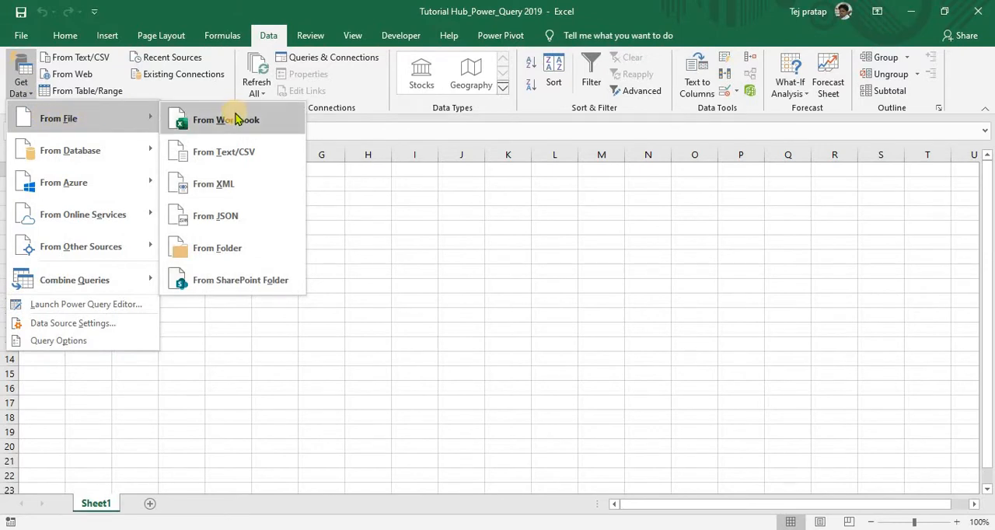
pyautogui.click(209, 259)
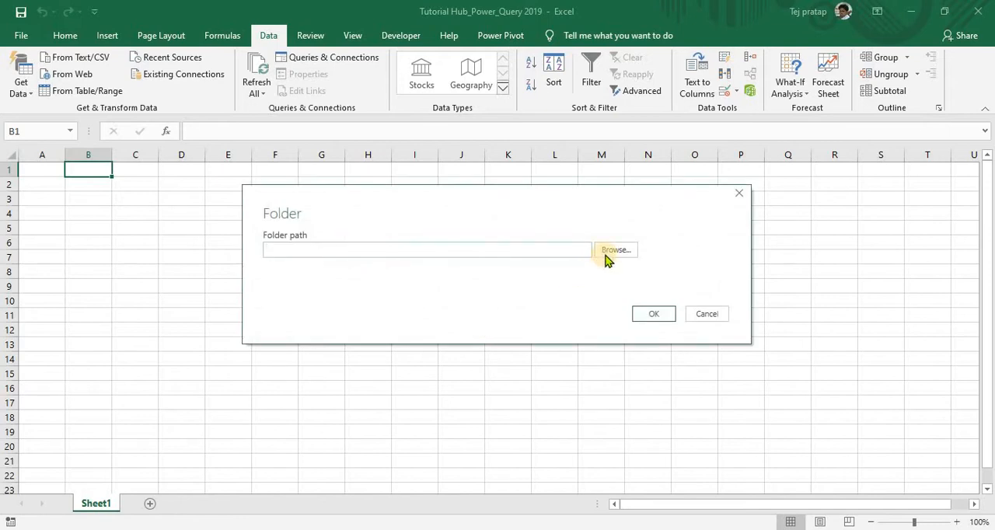
pyautogui.click(607, 256)
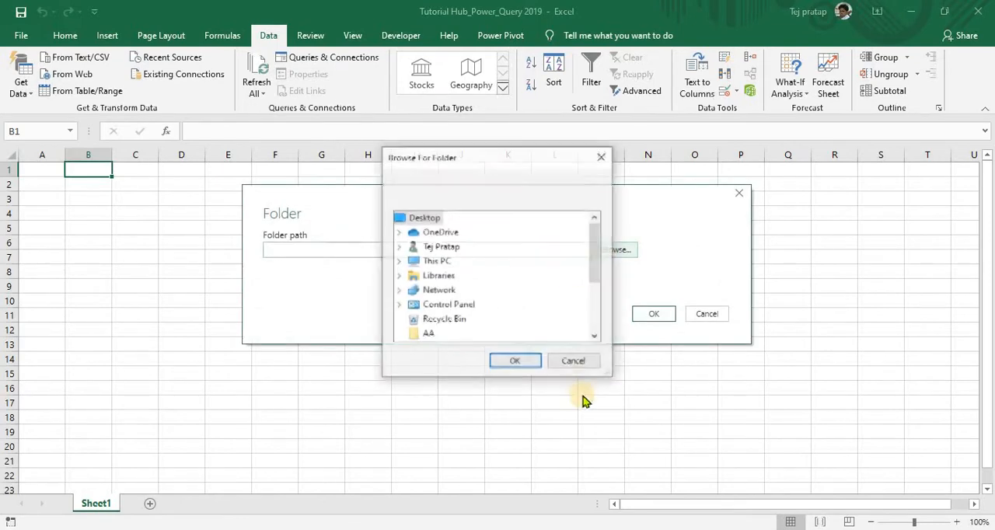
pyautogui.click(577, 367)
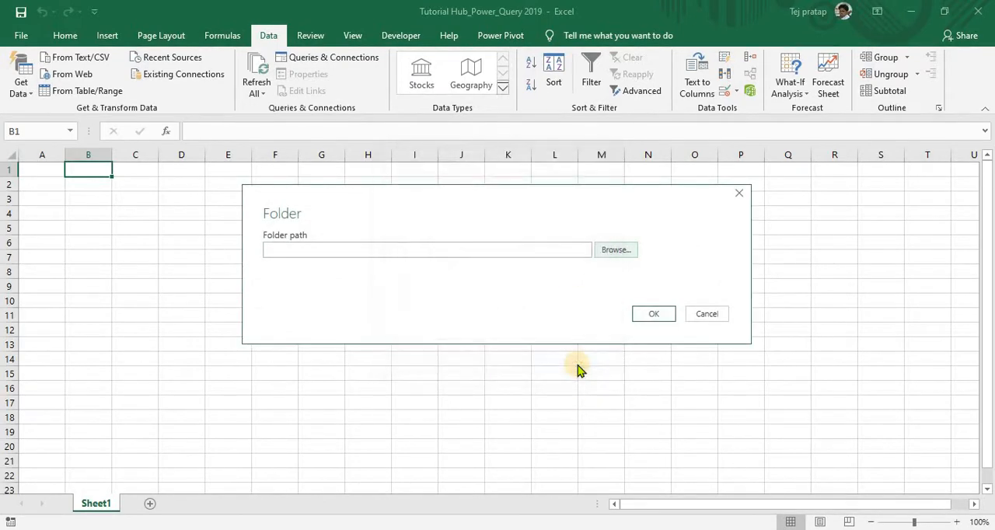
# - Copy the full path of the PQ folder on the desktop from File Explorer and close its window
pyautogui.press('super+d')
pyautogui.doubleClick(185, 406)
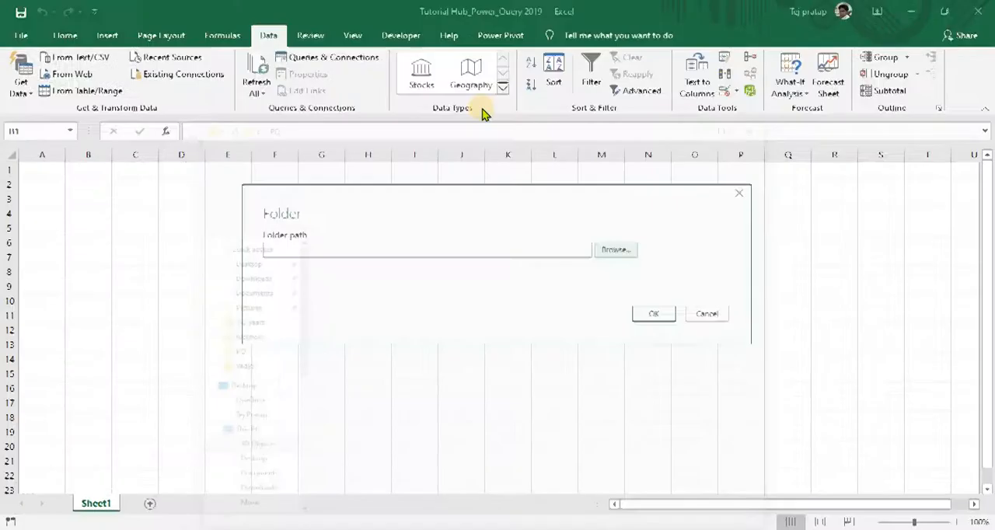
pyautogui.click(379, 140)
pyautogui.hotkey('ctrl', 'c')
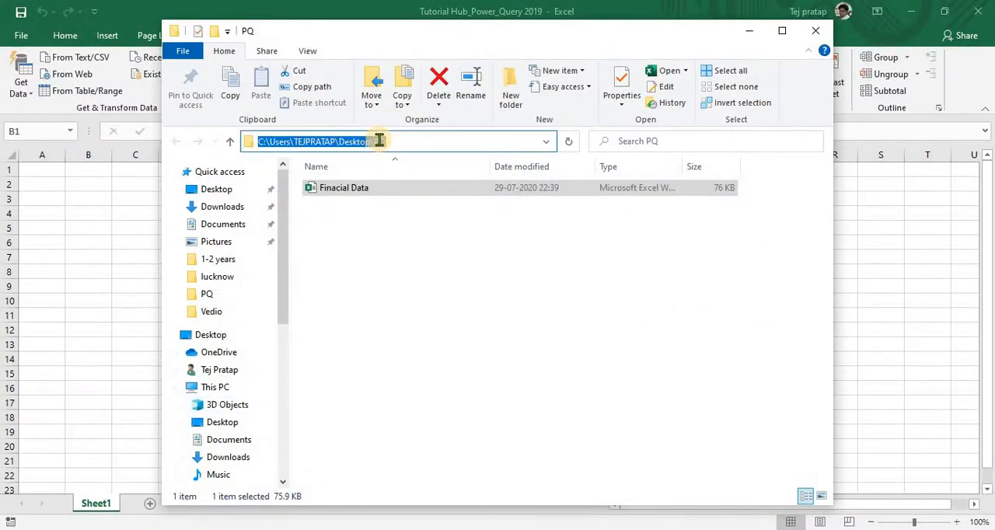
pyautogui.click(815, 30)
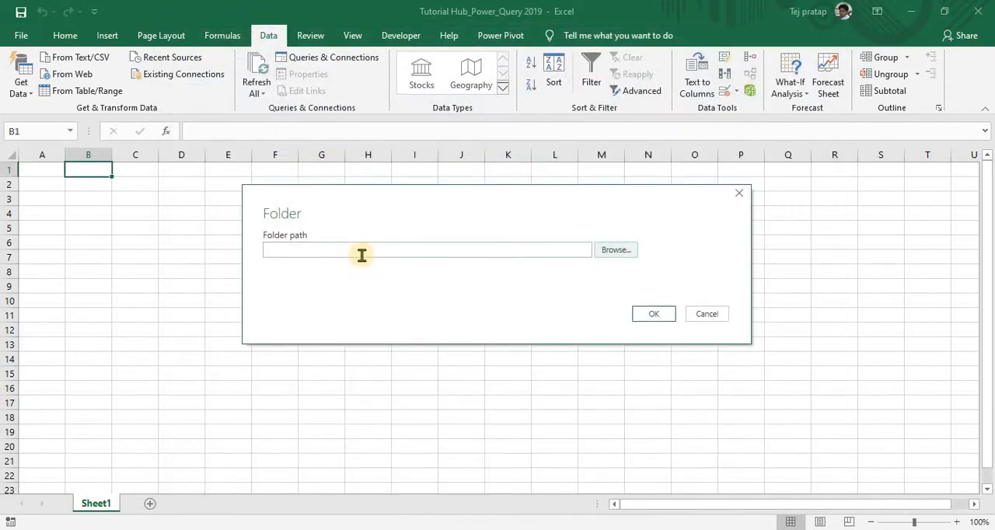
# - Paste the copied PQ folder path as the import source and confirm to preview the folder's files
pyautogui.click(362, 254)
pyautogui.hotkey('ctrl', 'v')
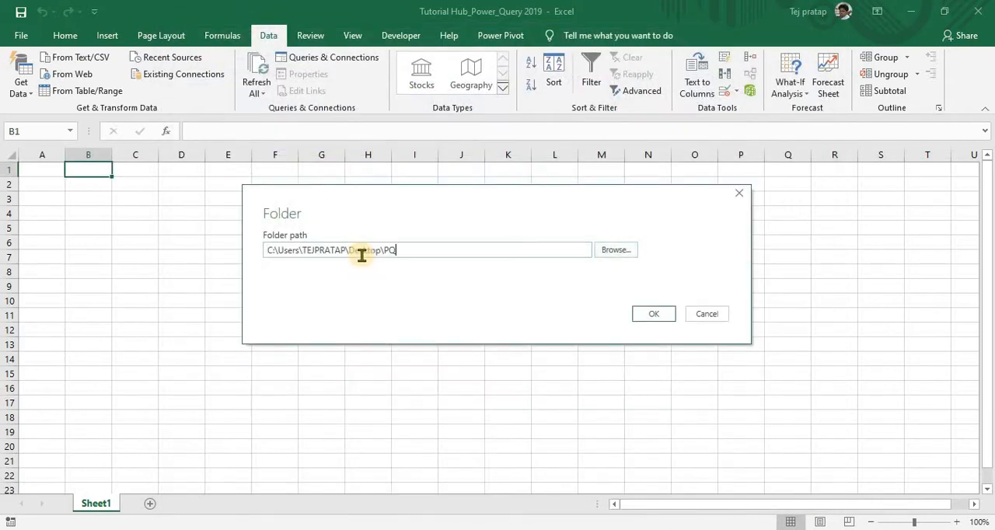
pyautogui.click(665, 313)
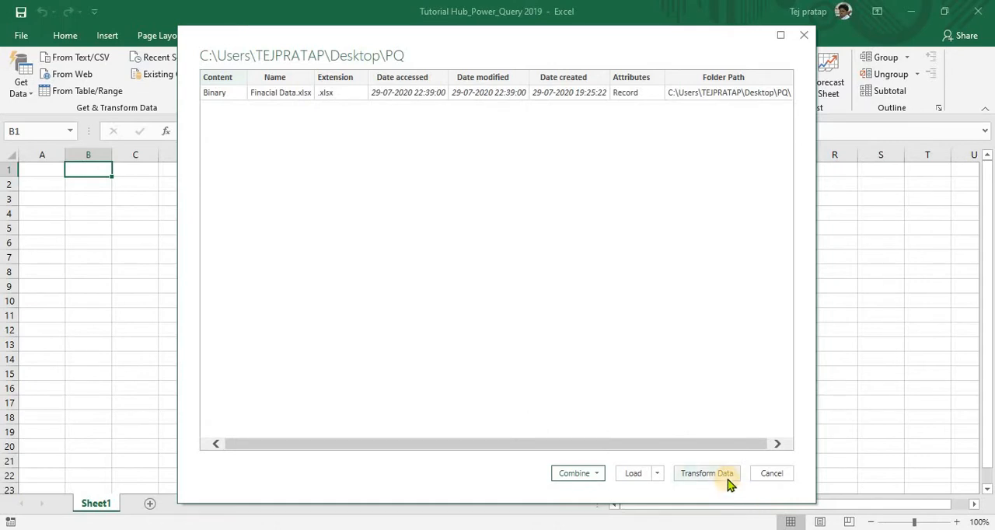
pyautogui.click(727, 481)
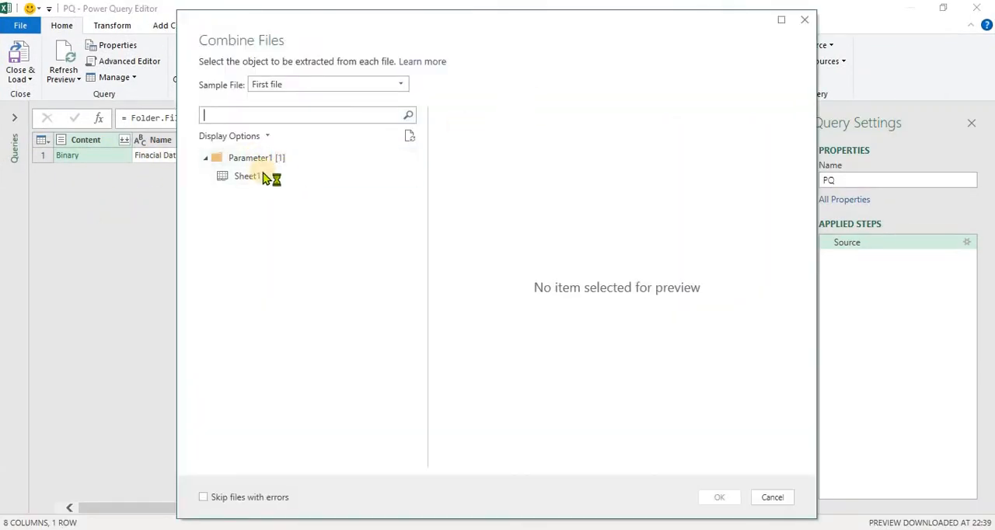
pyautogui.click(263, 177)
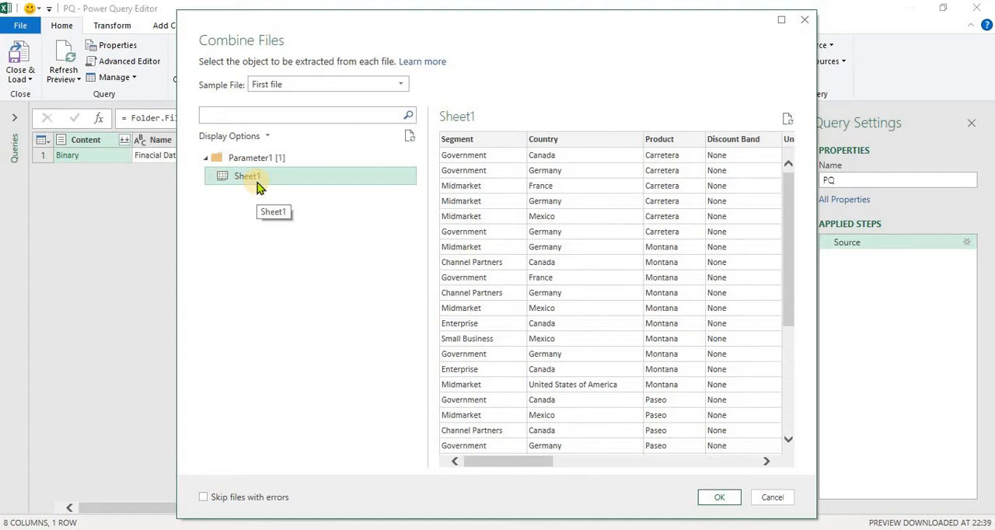
pyautogui.click(717, 497)
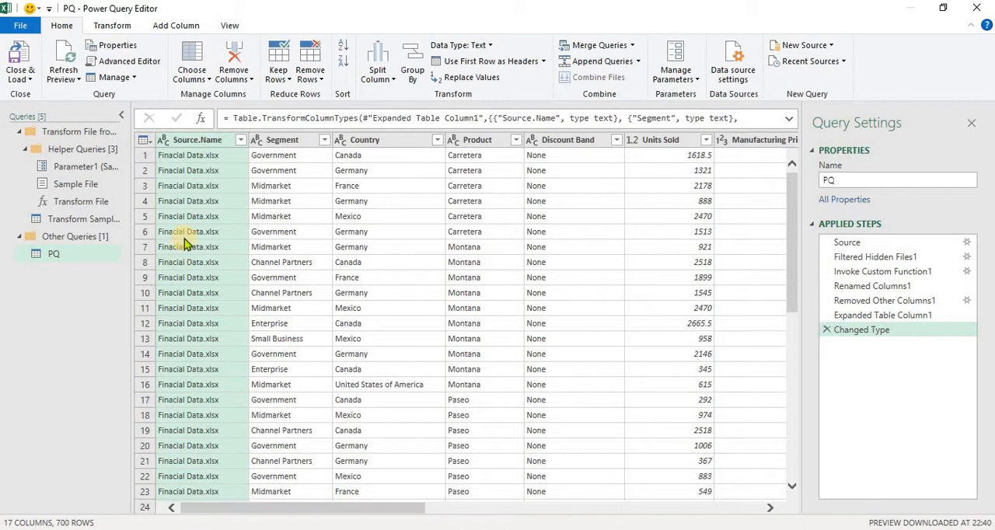
pyautogui.click(974, 127)
pyautogui.click(976, 8)
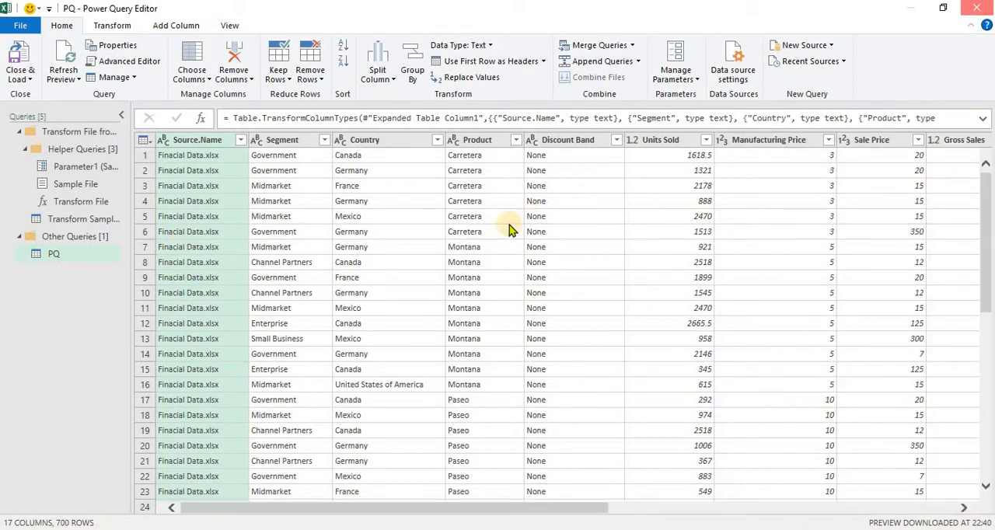
pyautogui.click(555, 293)
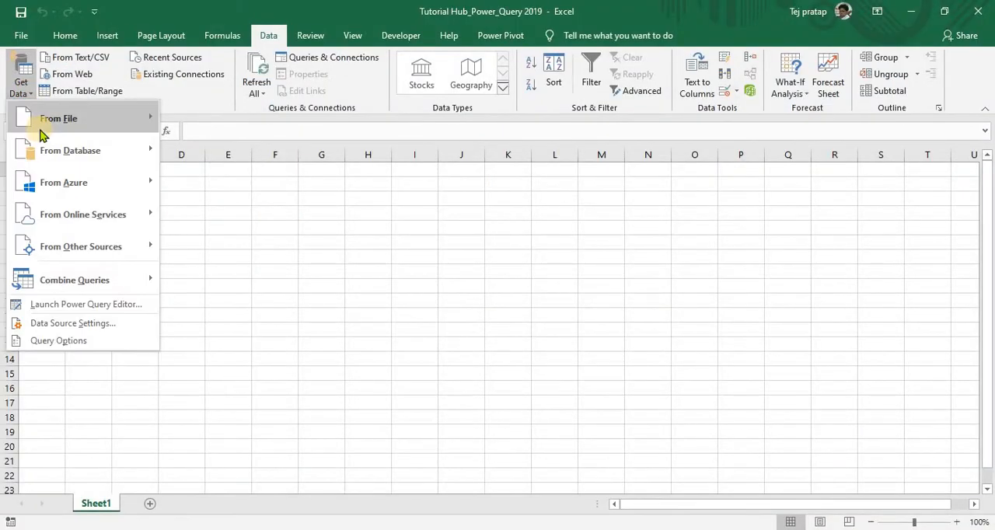
# - Start a new import from a folder with the copied PQ folder path, and open its file list for transformation in a maximized Power Query Editor
pyautogui.moveTo(38, 119)
pyautogui.click(248, 260)
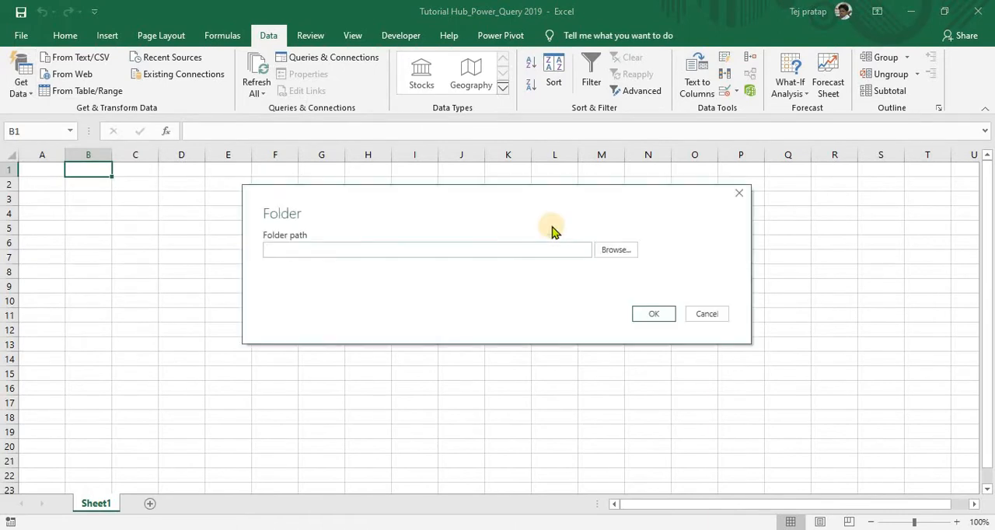
pyautogui.hotkey('ctrl', 'v')
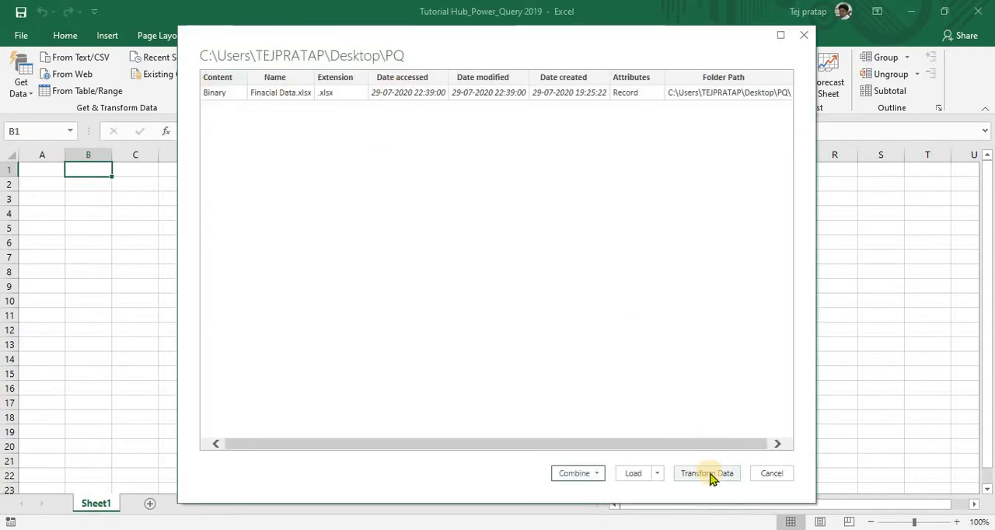
pyautogui.click(707, 473)
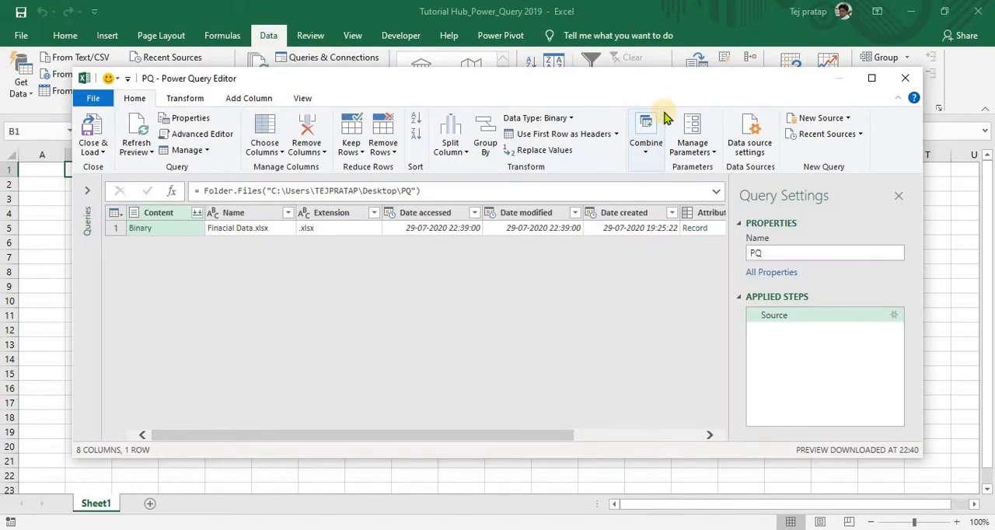
pyautogui.doubleClick(474, 82)
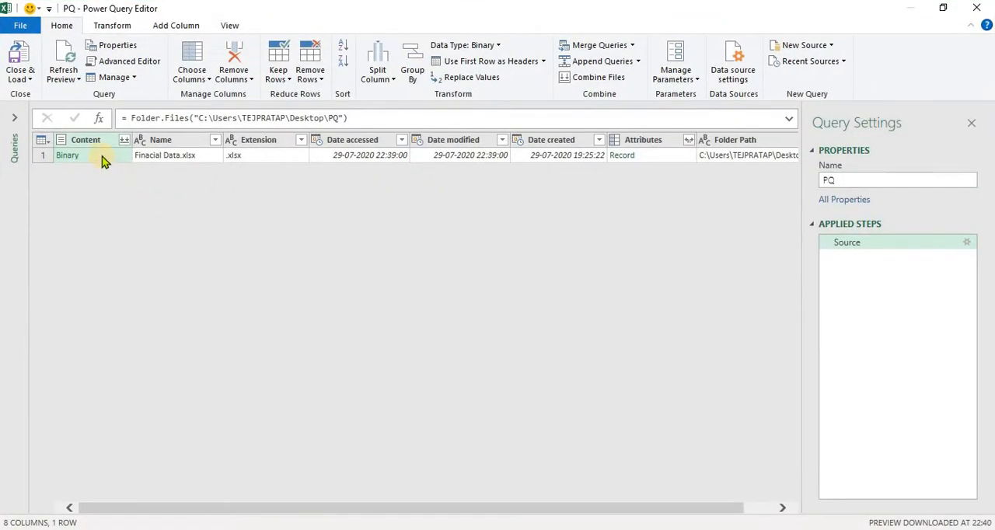
# - Keep only the Content column of the PQ query by removing all other columns
pyautogui.rightClick(102, 156)
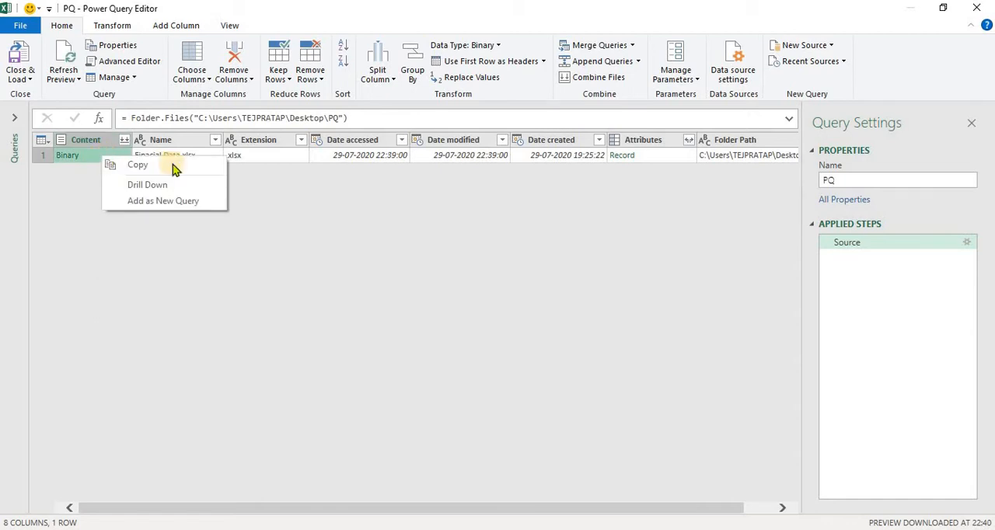
pyautogui.click(257, 174)
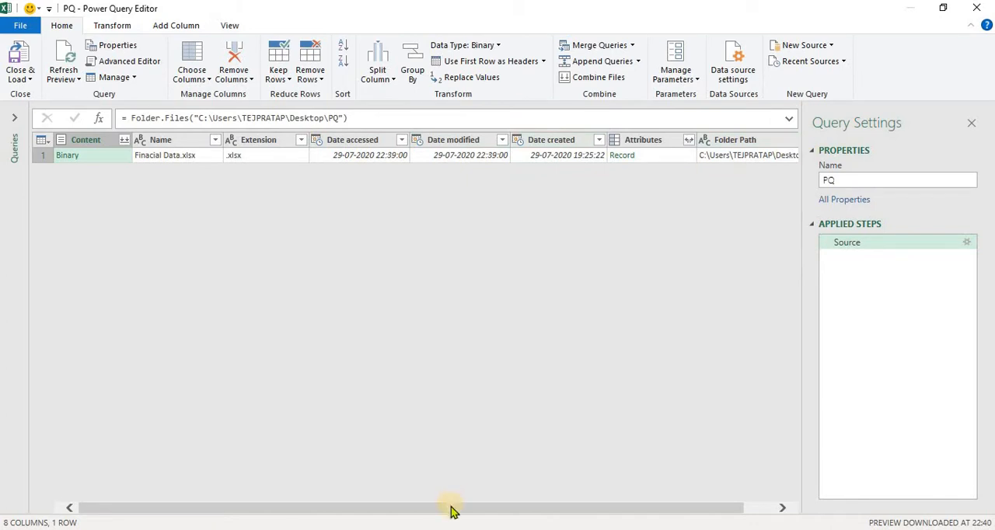
pyautogui.rightClick(92, 145)
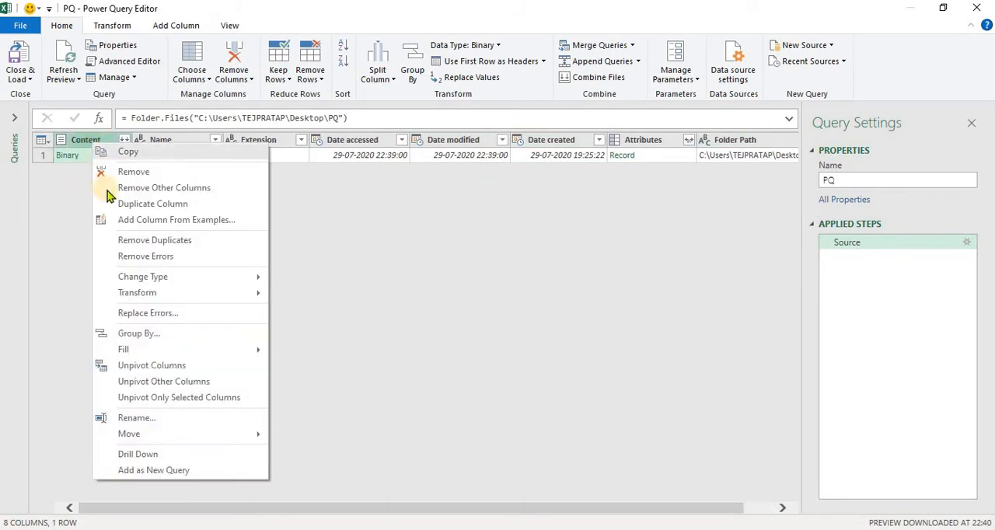
pyautogui.click(109, 188)
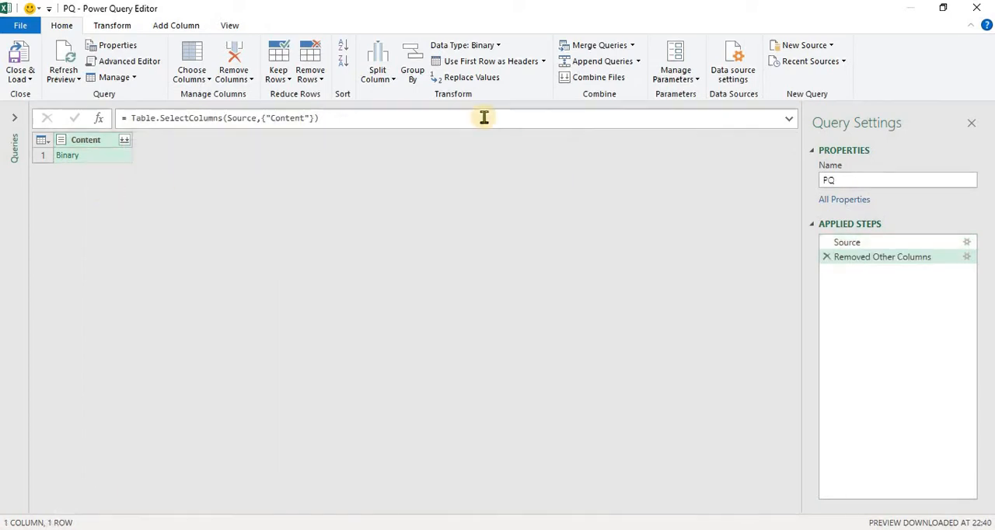
# - Combine the binary files of the Content column, extracting Sheet1 with the first file as the sample
pyautogui.click(126, 143)
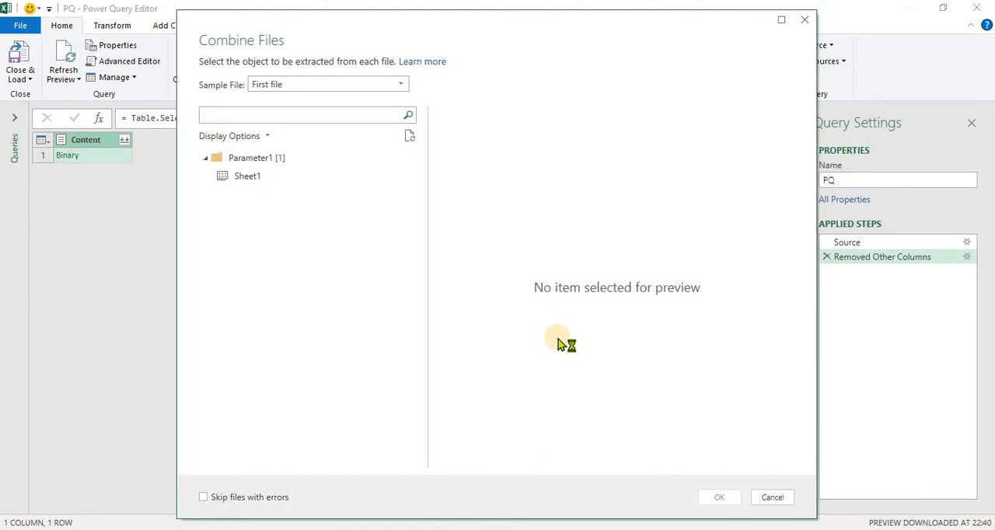
pyautogui.click(250, 180)
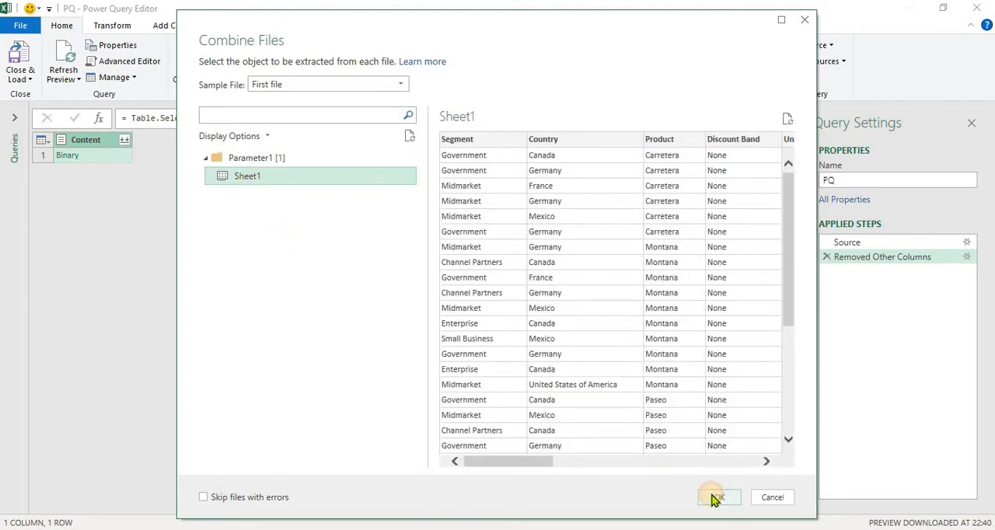
pyautogui.click(714, 498)
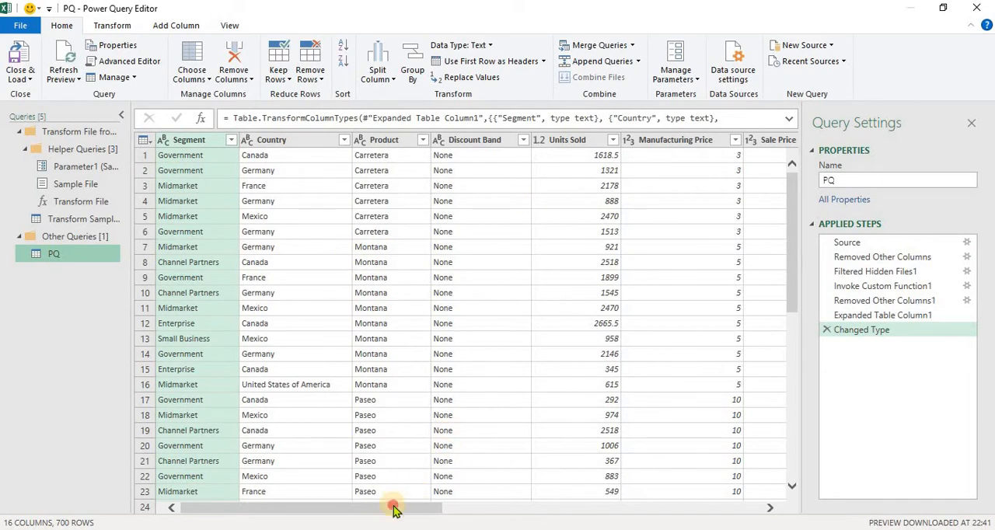
pyautogui.moveTo(393, 508); pyautogui.dragTo(389, 527)
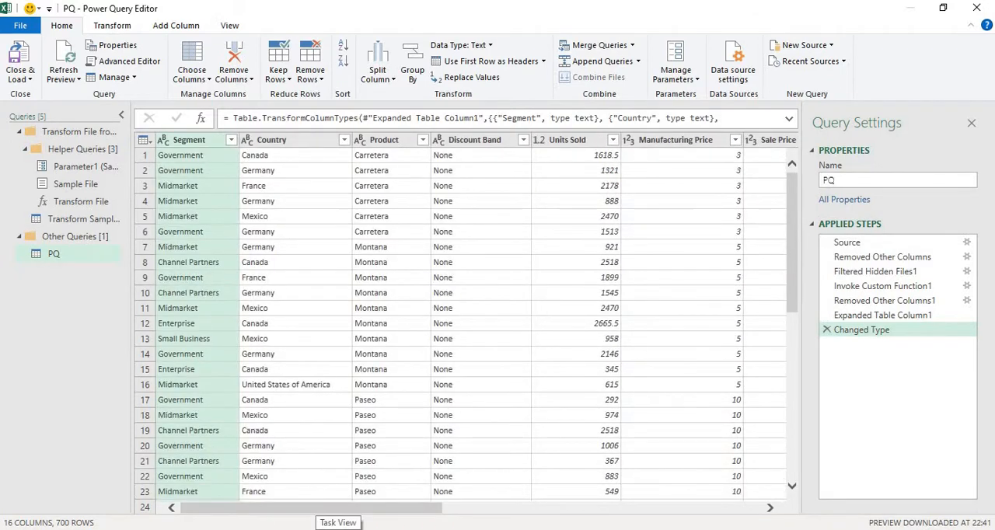
# - Remove the Segment and Discount Band columns from the combined data
pyautogui.rightClick(190, 146)
pyautogui.click(199, 169)
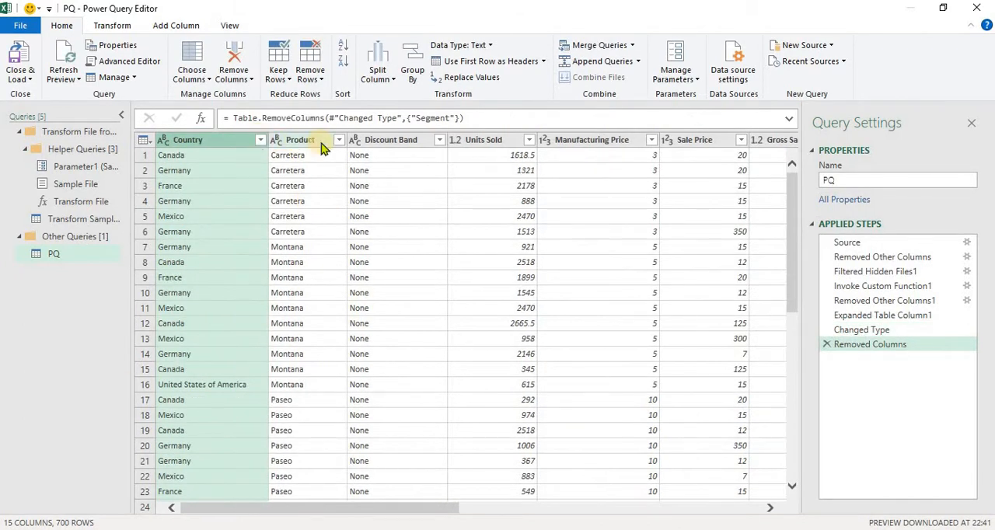
pyautogui.click(366, 146)
pyautogui.rightClick(366, 146)
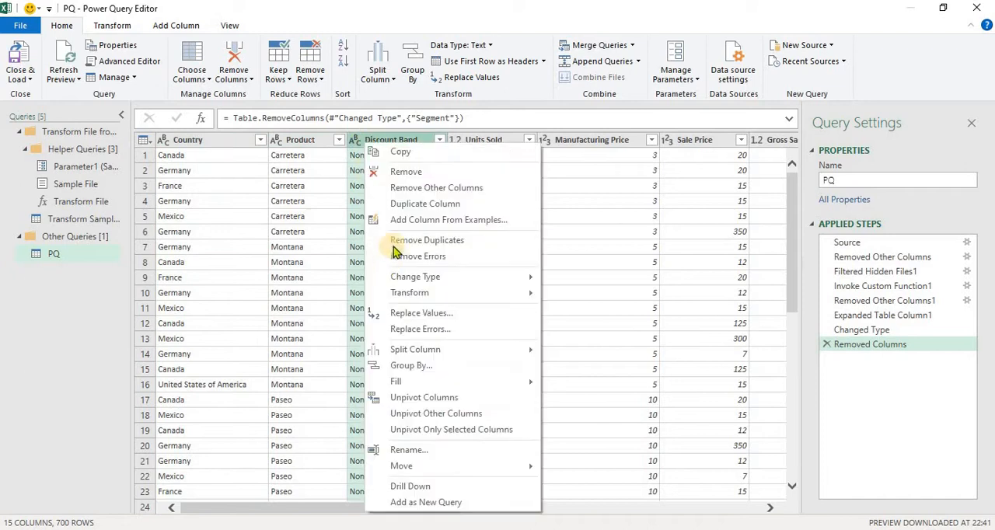
pyautogui.click(406, 171)
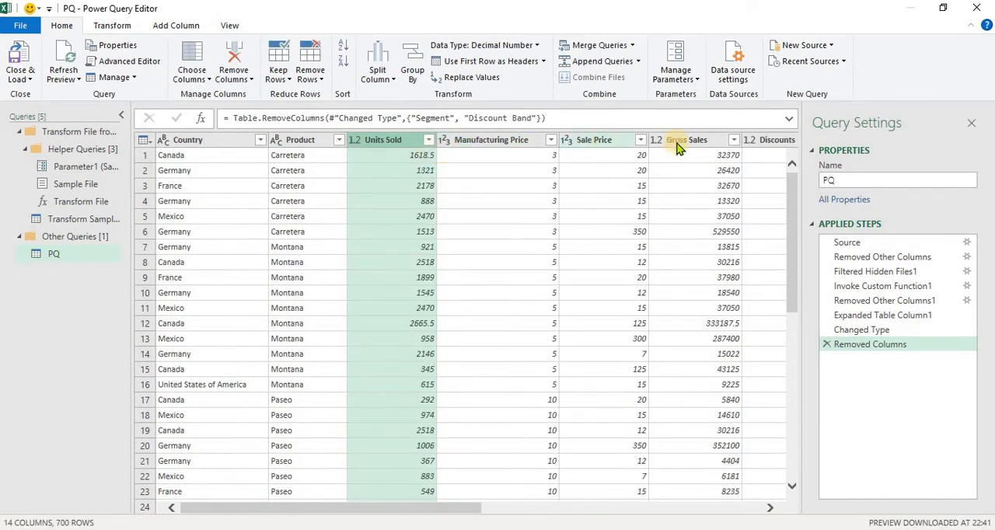
# - Select the columns from Gross Sales back to Country and remove all other columns
pyautogui.click(750, 142)
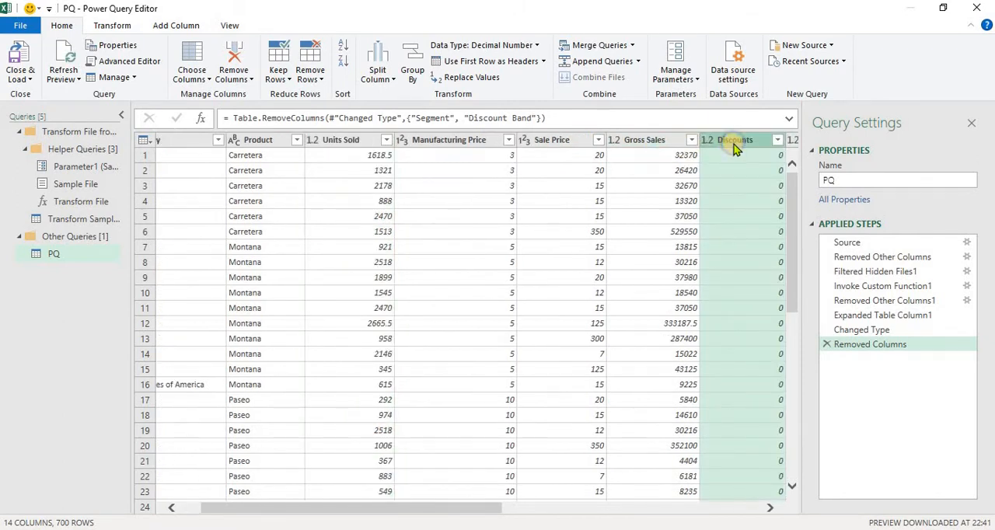
pyautogui.rightClick(732, 146)
pyautogui.click(669, 141)
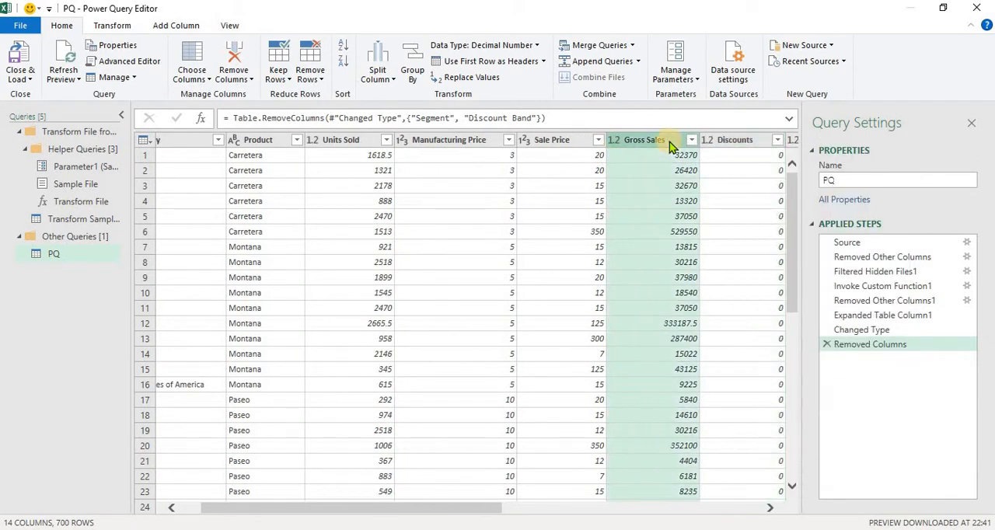
pyautogui.hotkey('shift', 'Left')
pyautogui.hotkey('shift', 'Left')
pyautogui.hotkey('shift', 'Left')
pyautogui.hotkey('shift', 'Left')
pyautogui.hotkey('shift', 'Left')
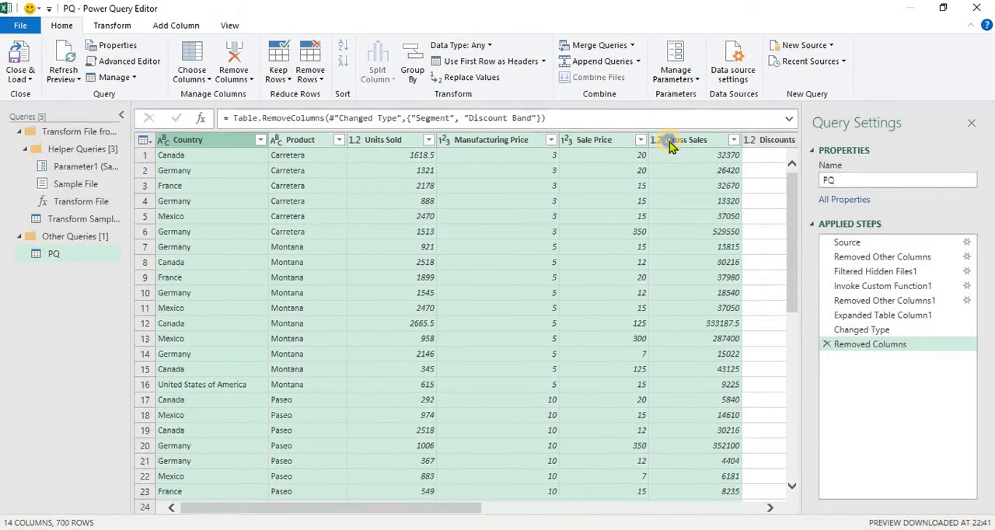
pyautogui.rightClick(669, 141)
pyautogui.click(732, 187)
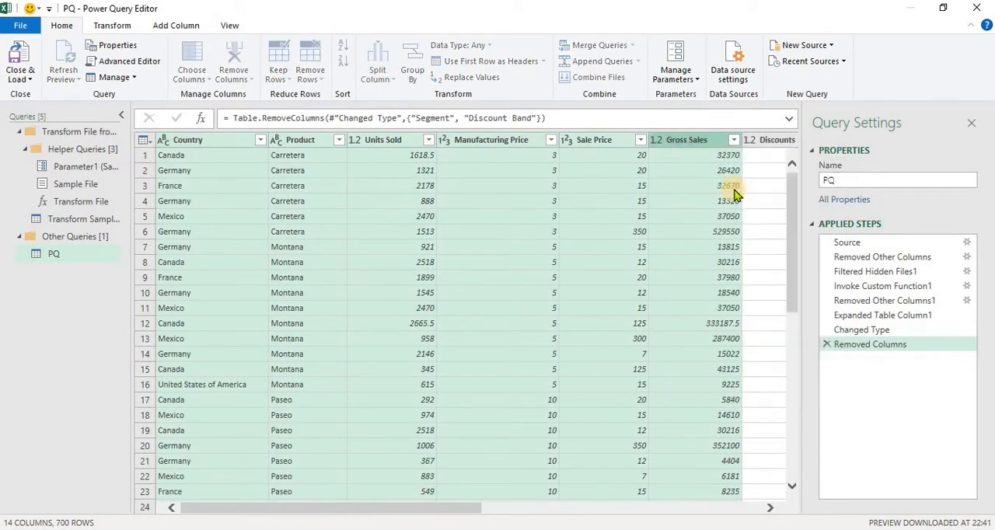
pyautogui.click(604, 220)
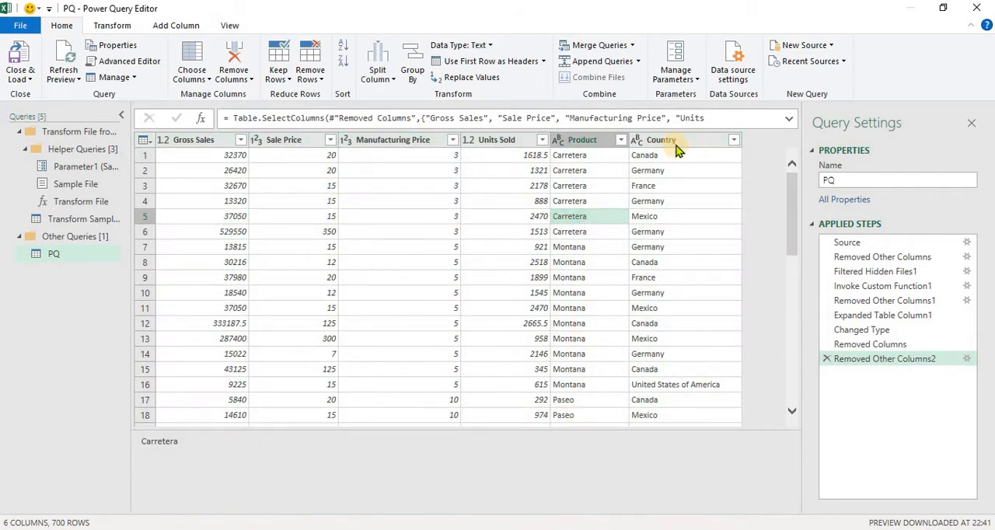
# - Reorder the columns so that Country comes first, Product second and Manufacturing Price third
pyautogui.moveTo(676, 149); pyautogui.dragTo(277, 171)
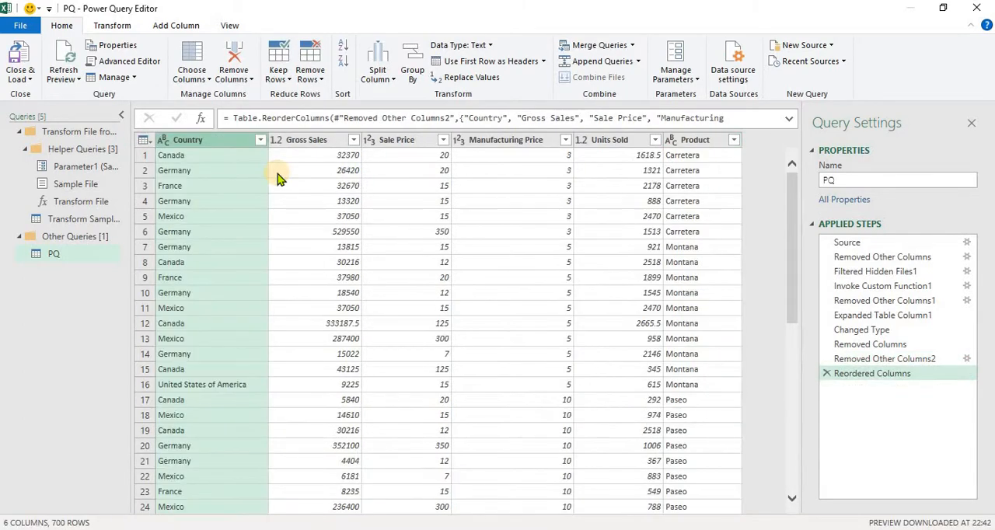
pyautogui.moveTo(684, 143); pyautogui.dragTo(305, 161)
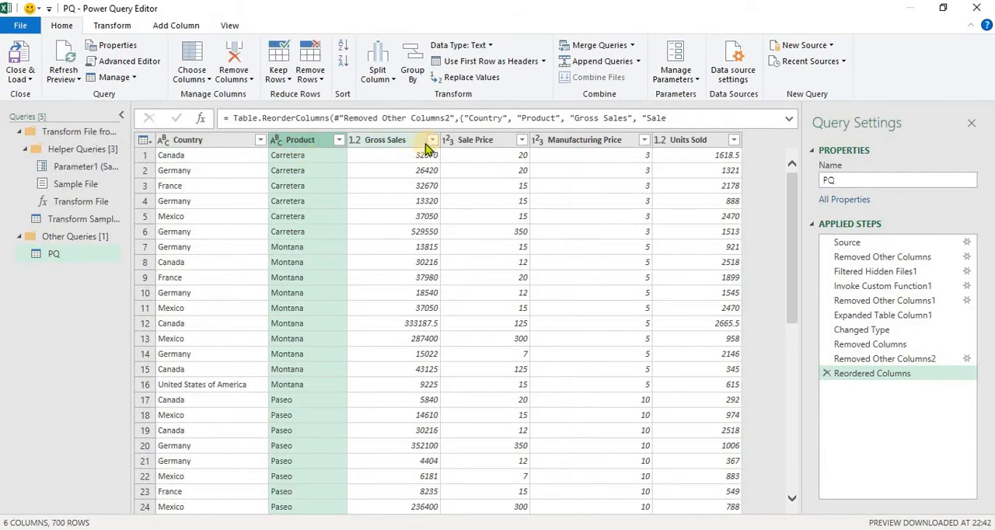
pyautogui.moveTo(595, 148); pyautogui.dragTo(412, 148)
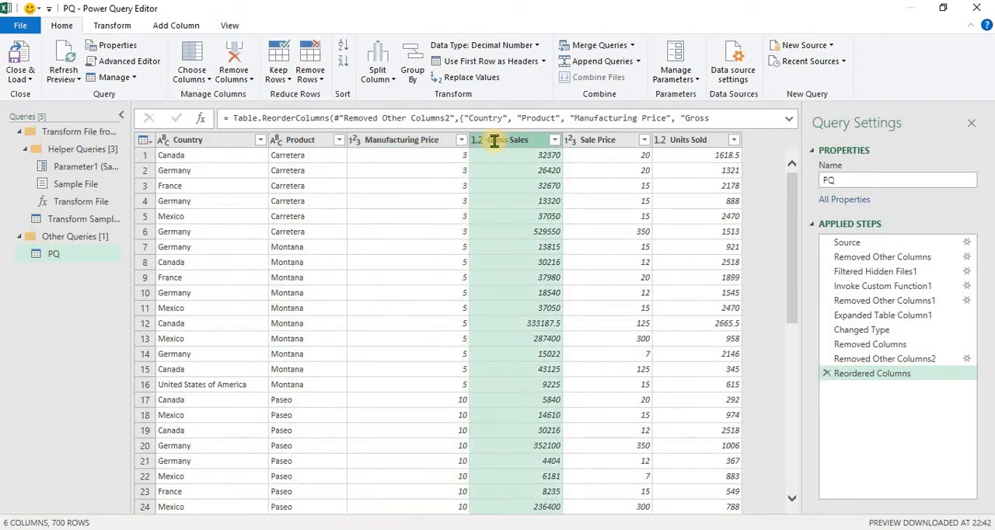
pyautogui.doubleClick(504, 143)
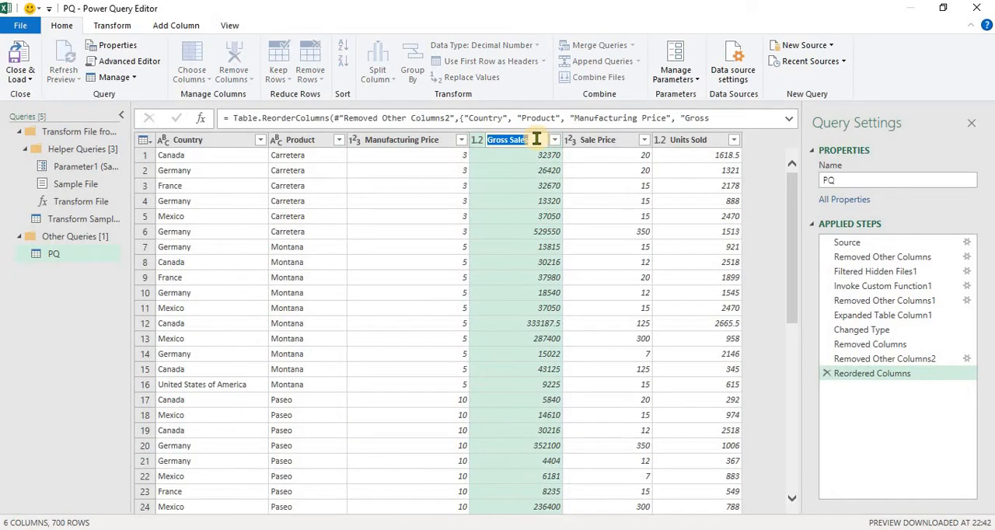
pyautogui.write('Sal')
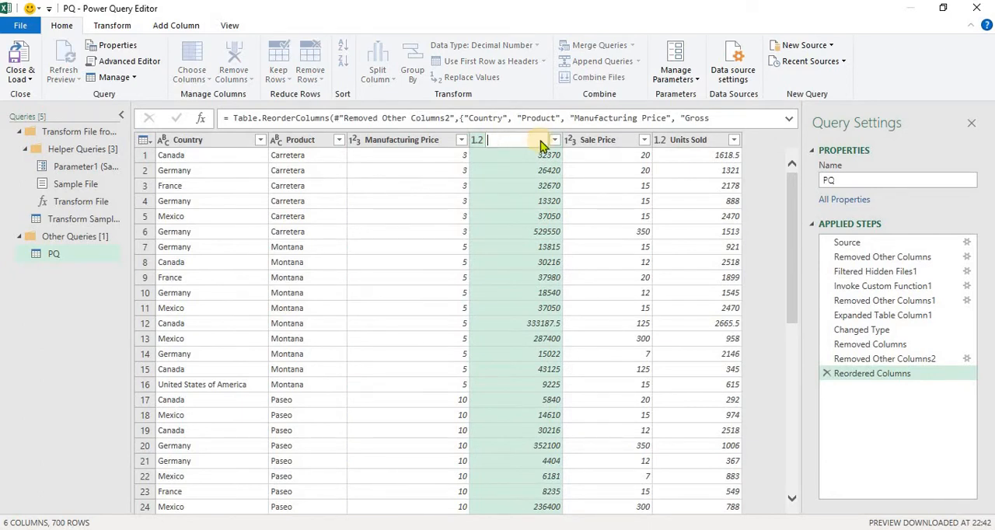
pyautogui.press('Escape')
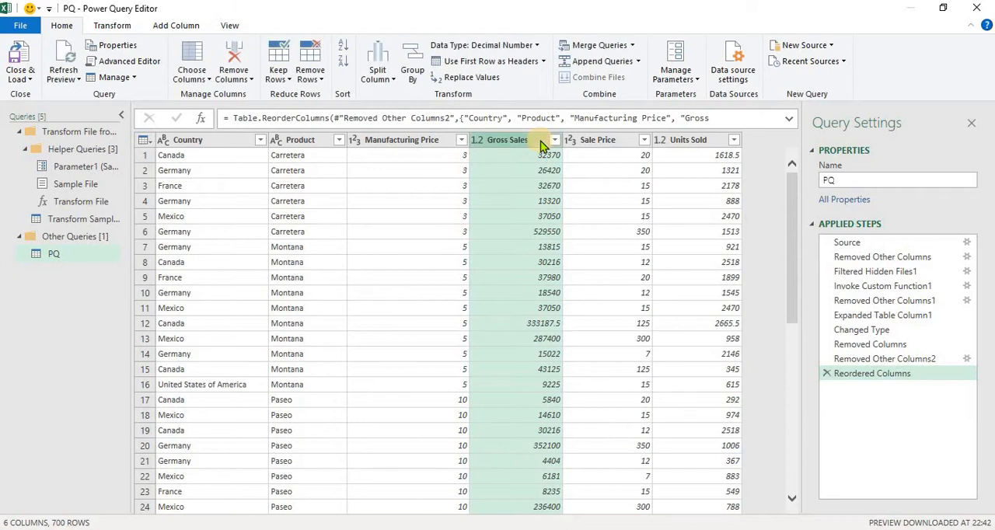
# - Rename the Sale Price column as Sale
pyautogui.doubleClick(587, 142)
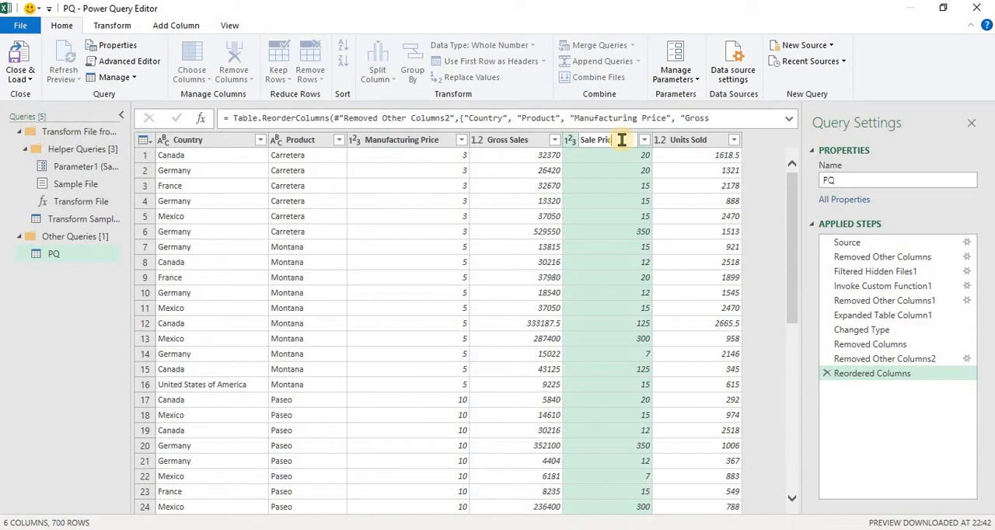
pyautogui.click(588, 185)
pyautogui.click(548, 185)
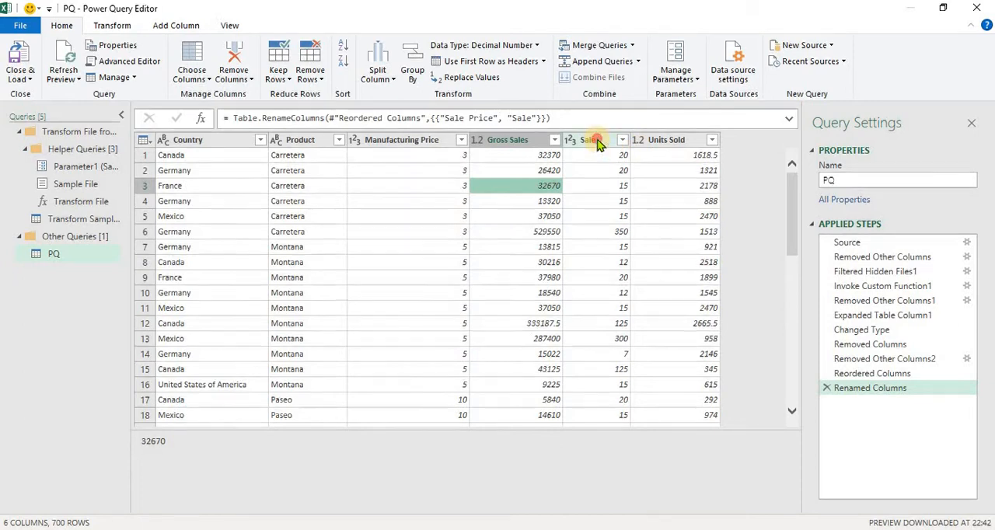
# - Move the Sale column in front of Gross Sales, and close and load the query as a table in a new worksheet
pyautogui.moveTo(597, 141); pyautogui.dragTo(536, 145)
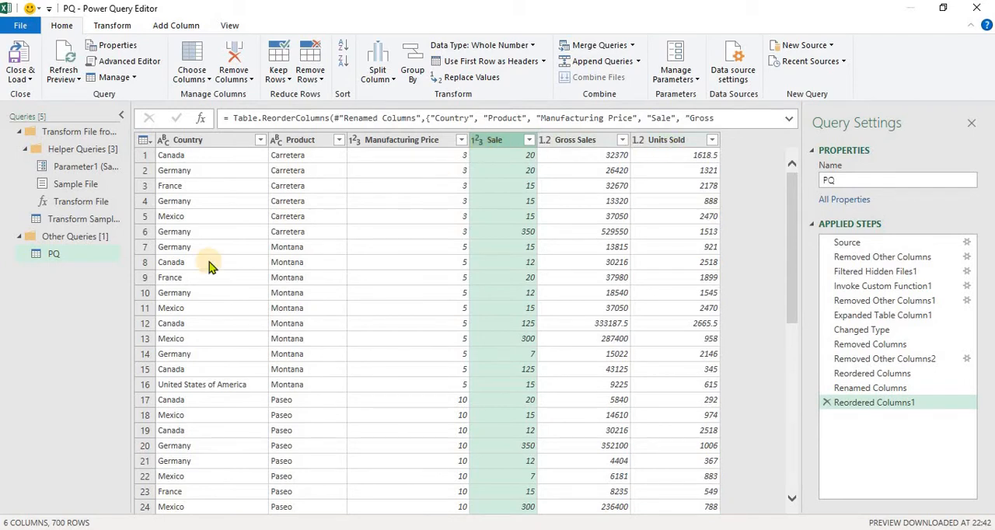
pyautogui.click(28, 78)
pyautogui.click(34, 95)
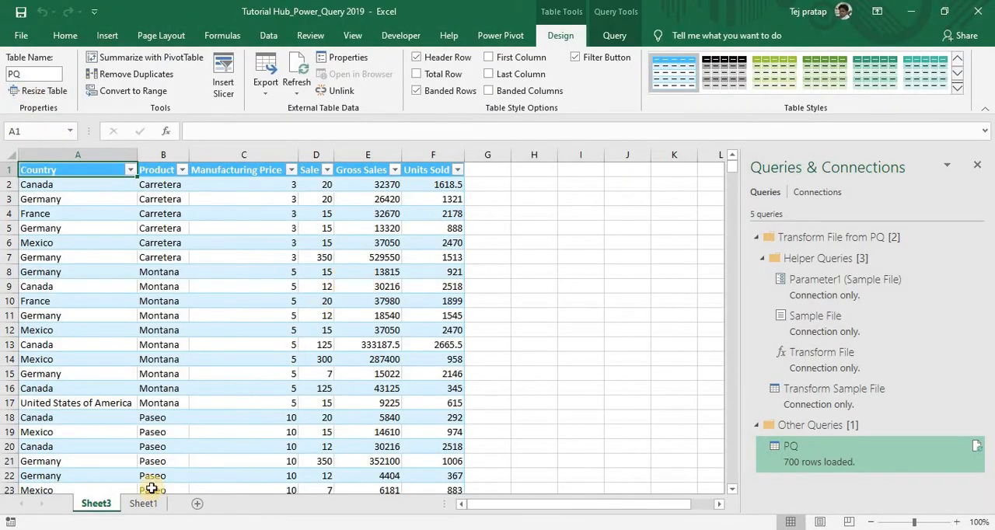
# - Check the Country column's filter list without applying it, and open the PQ query for editing
pyautogui.click(130, 170)
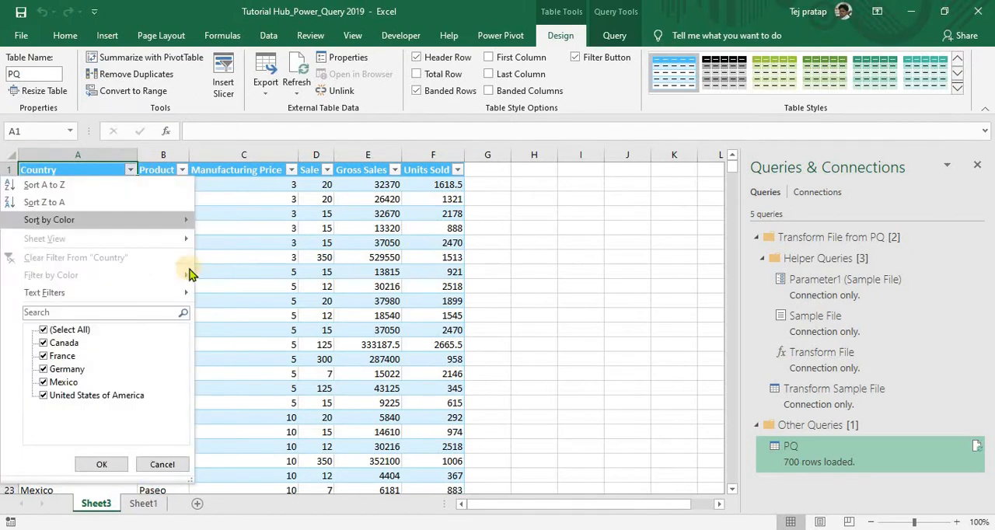
pyautogui.click(250, 292)
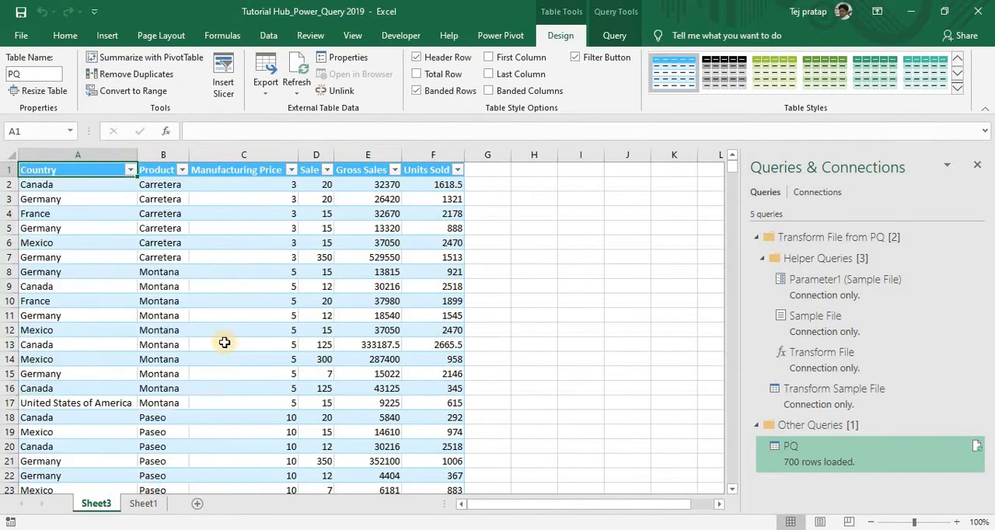
pyautogui.rightClick(788, 452)
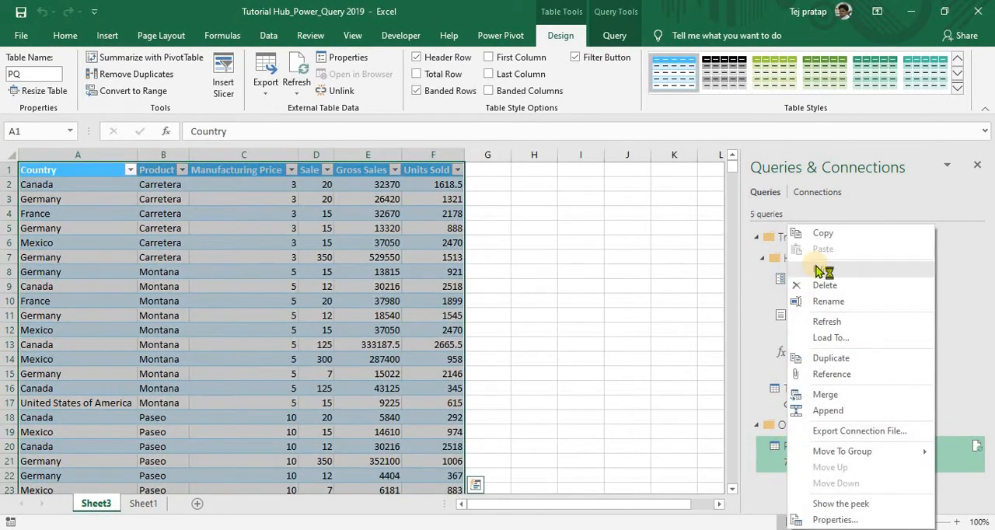
pyautogui.click(822, 271)
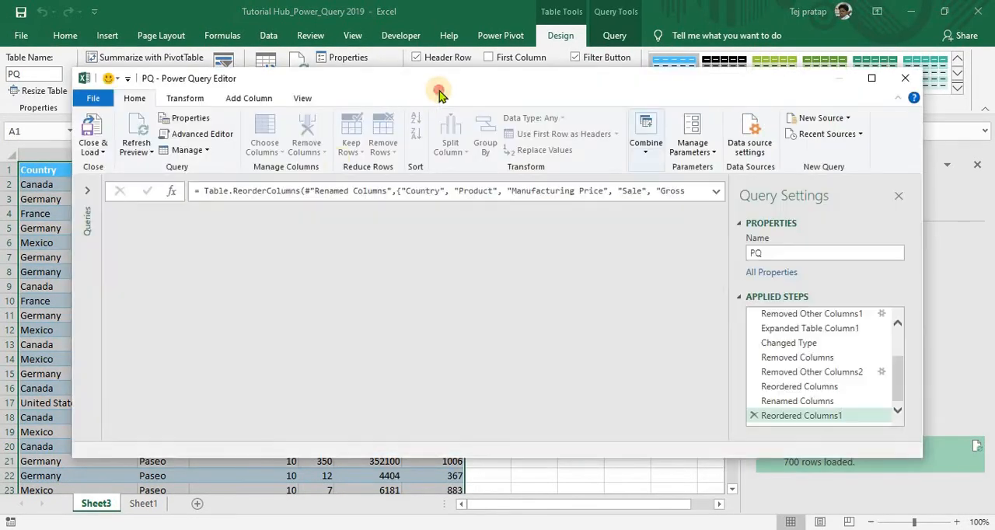
# - Filter the Country column to keep only Canada, and close and load the PQ query
pyautogui.click(230, 213)
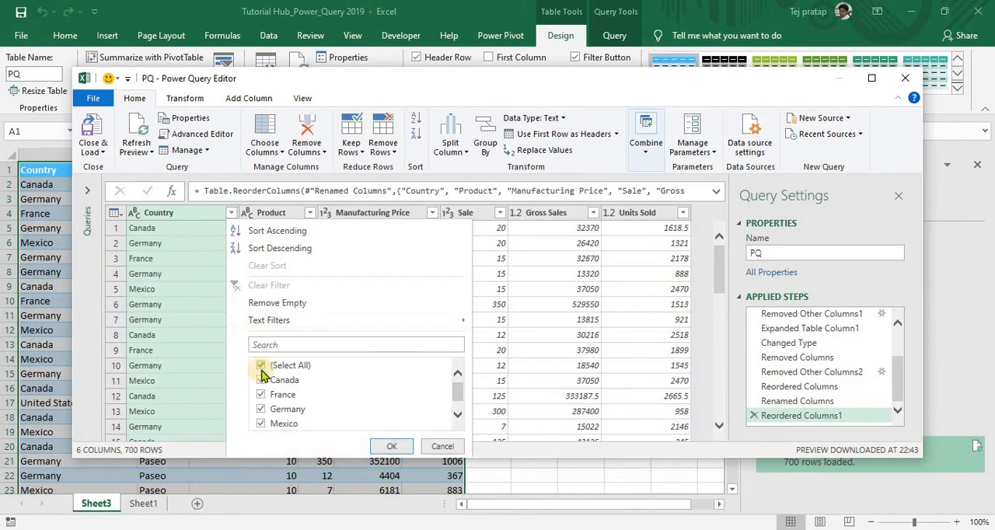
pyautogui.click(261, 365)
pyautogui.click(261, 380)
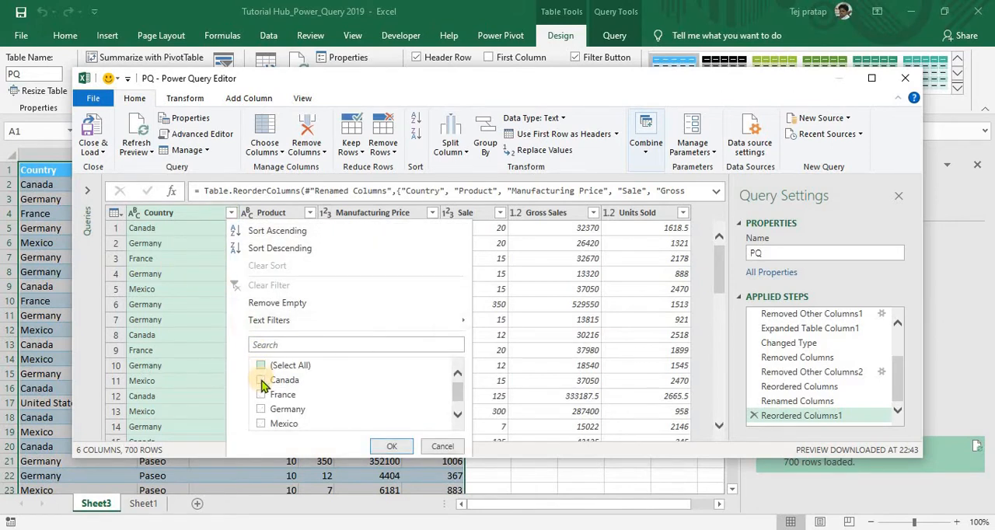
pyautogui.click(390, 448)
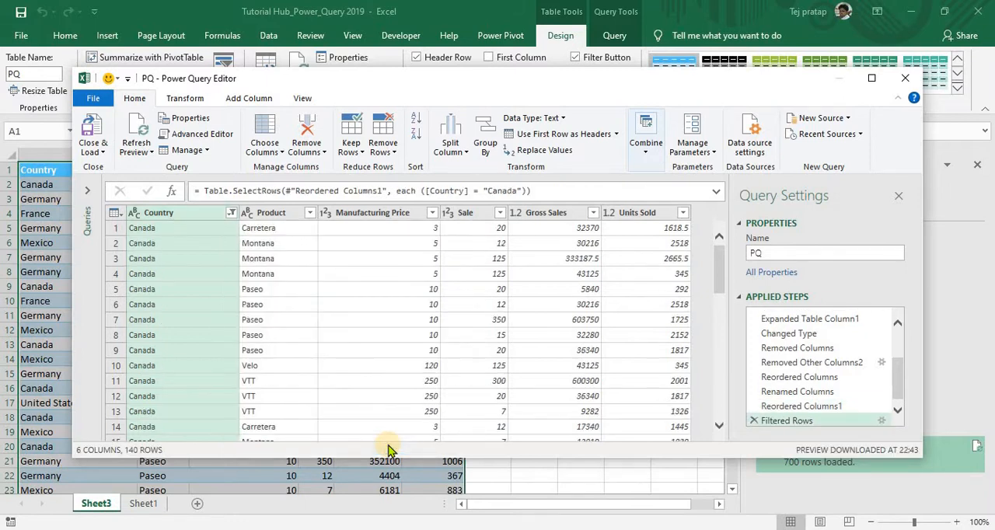
pyautogui.click(103, 151)
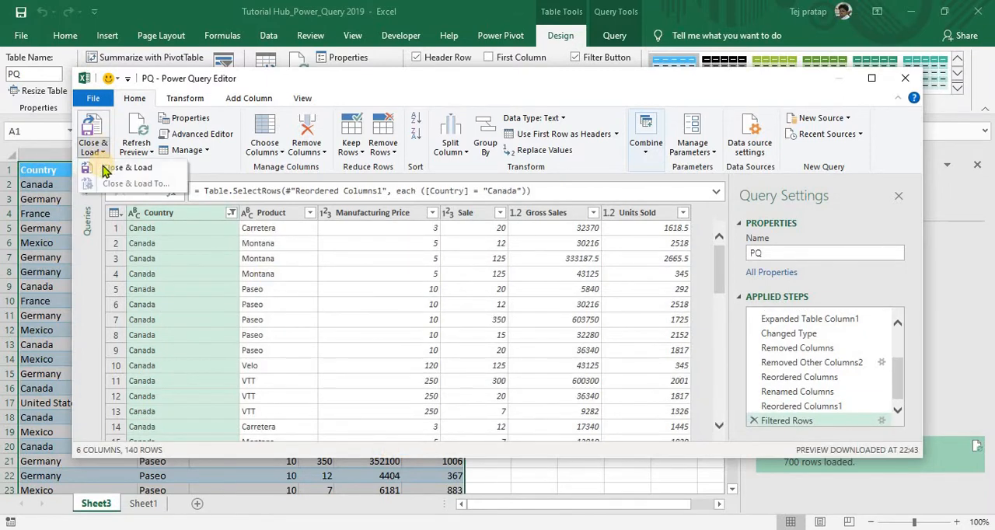
pyautogui.click(92, 166)
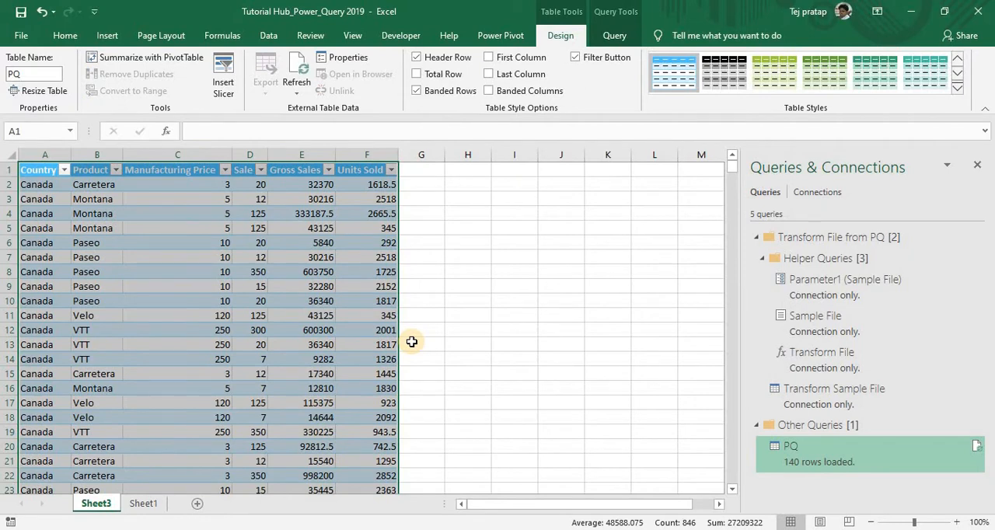
# - Examine the Country column of the loaded table from its first to its last data row
pyautogui.click(325, 348)
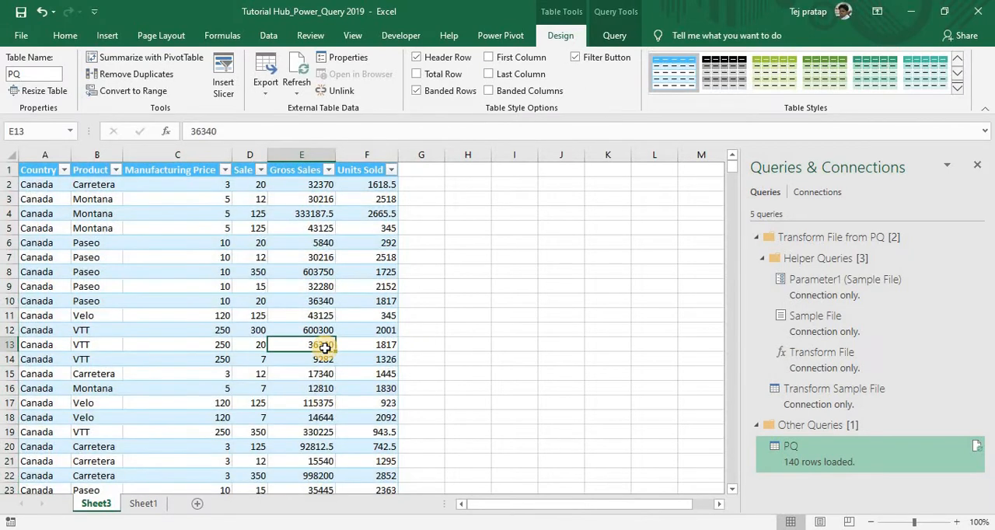
pyautogui.hotkey('ctrl', 'Home')
pyautogui.press('Down')
pyautogui.hotkey('ctrl', 'shift', 'Down')
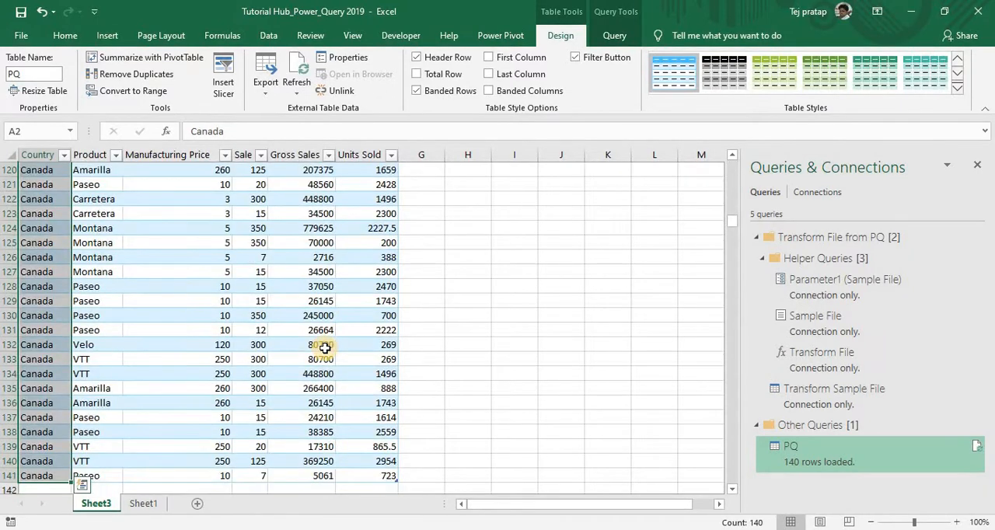
pyautogui.hotkey('ctrl', 'Home')
pyautogui.press('Down')
pyautogui.press('Right')
pyautogui.press('Left')
pyautogui.hotkey('ctrl', 'shift', 'Down')
pyautogui.hotkey('ctrl', 'Home')
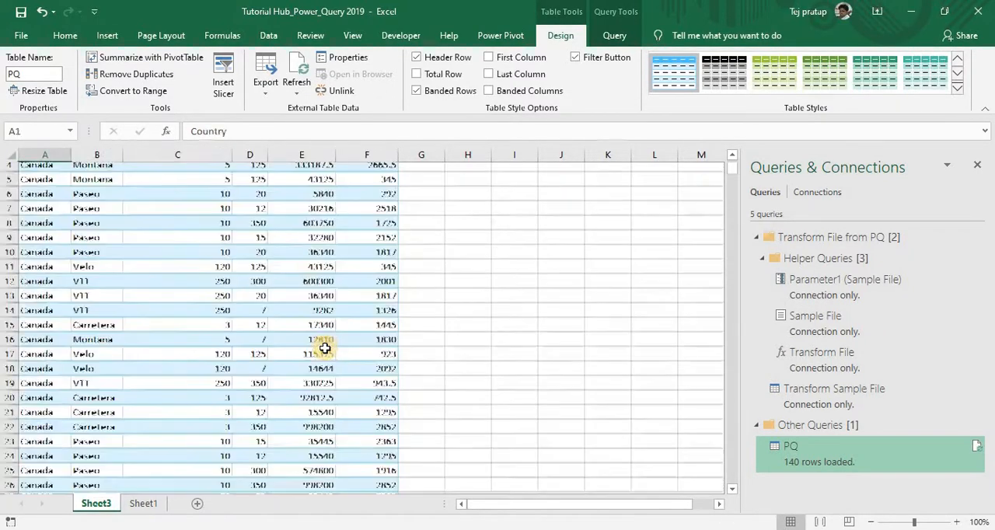
# - From Sheet1, start a new folder query on the Desktop PQ folder and open it for transforming
pyautogui.click(143, 504)
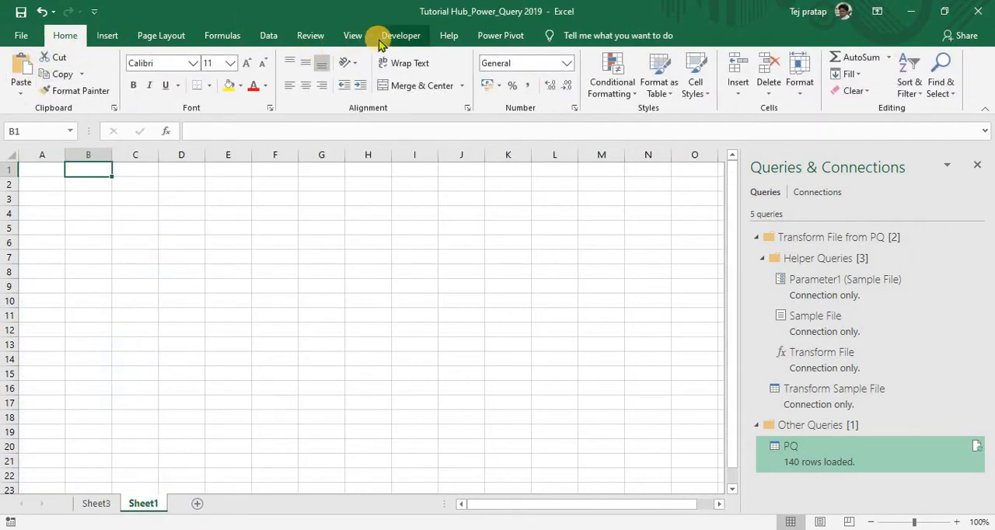
pyautogui.click(268, 35)
pyautogui.click(22, 92)
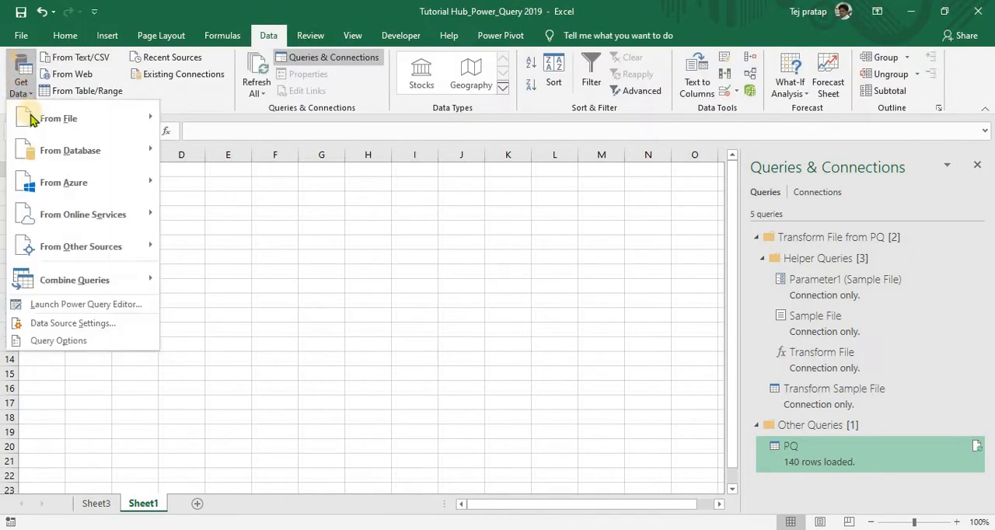
pyautogui.moveTo(31, 117)
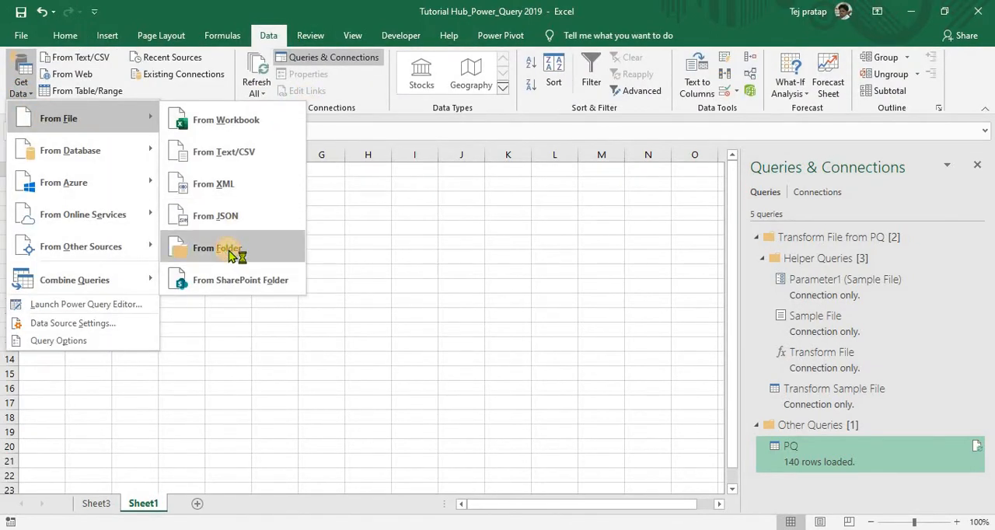
pyautogui.click(230, 255)
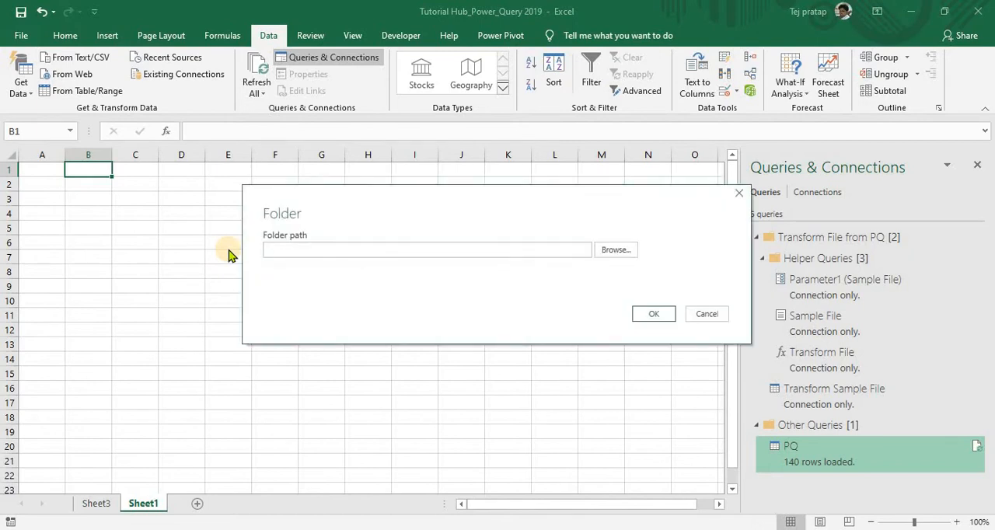
pyautogui.write('C:\\Users\\TEJPRATAP\\Desktop\\PQ')
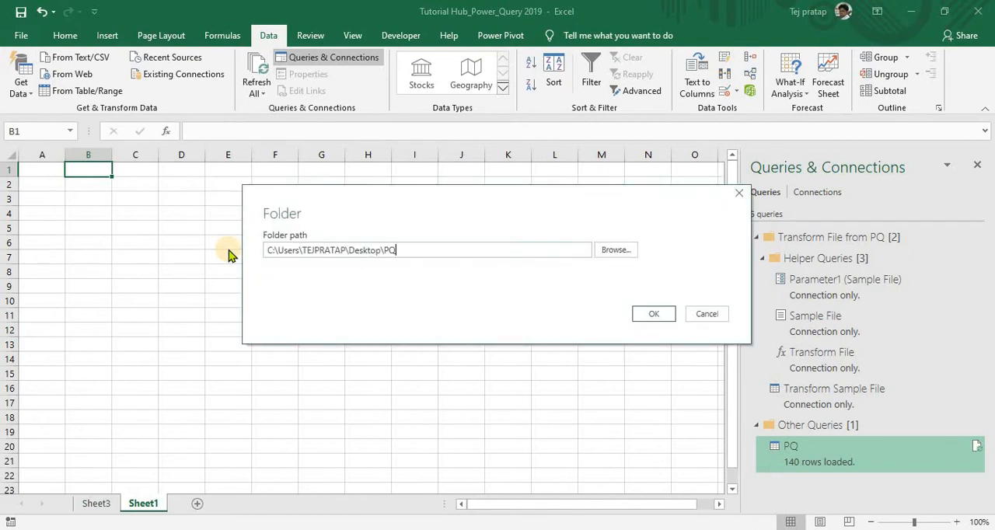
pyautogui.click(669, 319)
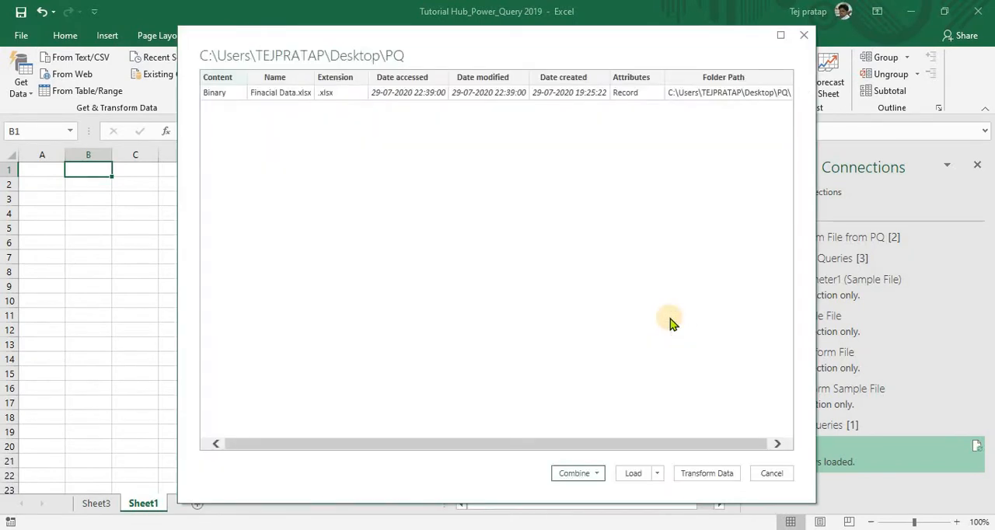
pyautogui.click(709, 476)
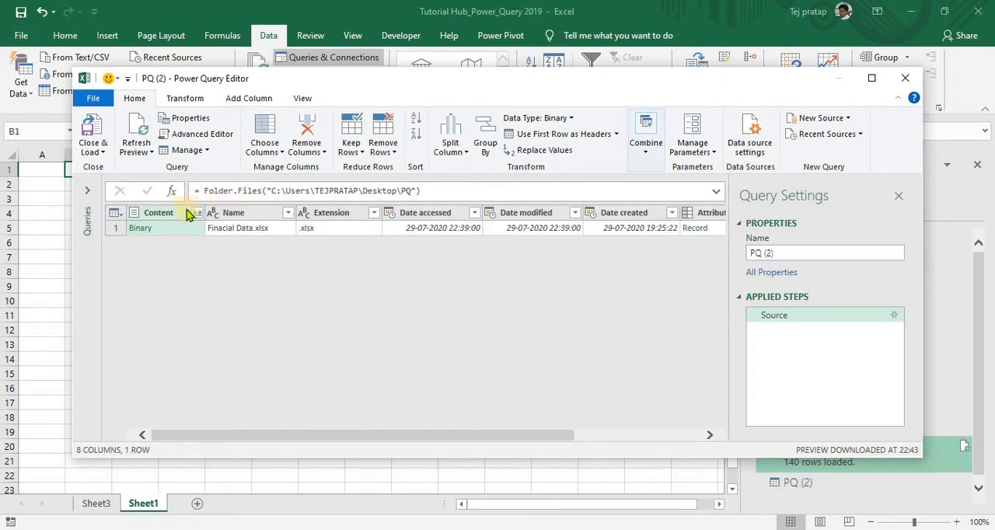
# - Remove all columns except Content and combine the folder's files using Sheet1 as the object to extract
pyautogui.rightClick(179, 214)
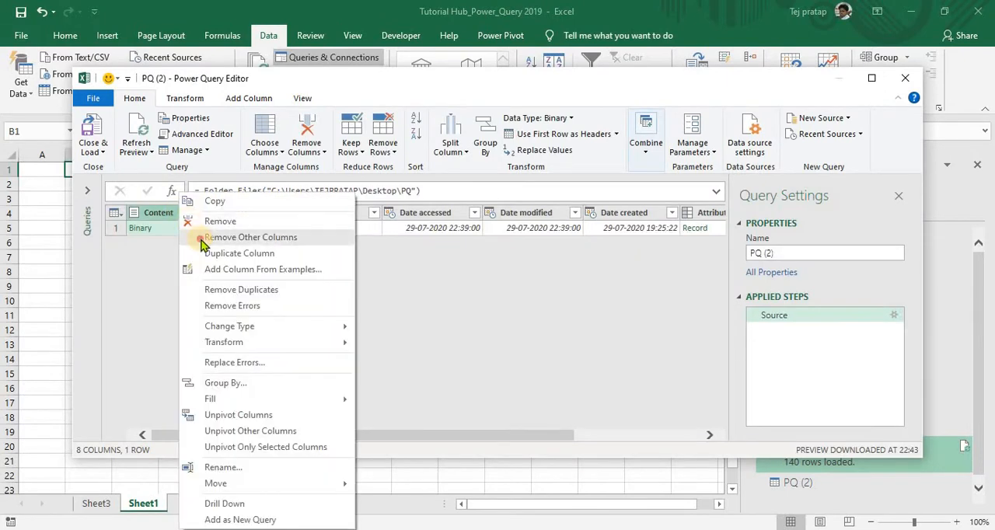
pyautogui.click(200, 242)
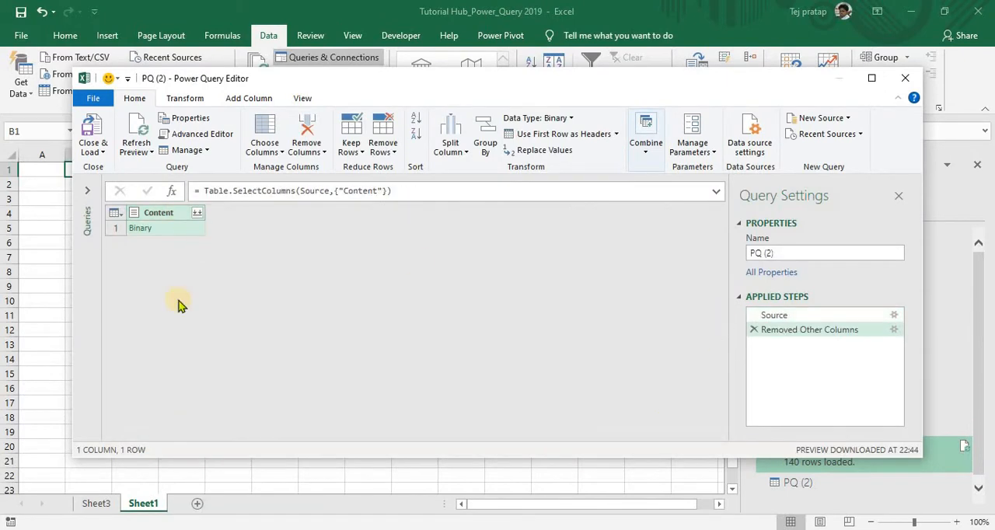
pyautogui.click(201, 215)
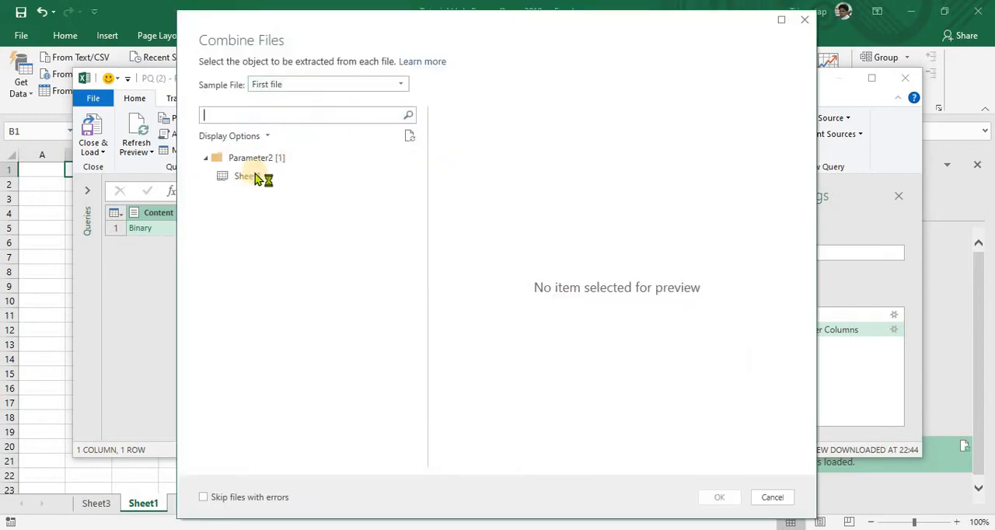
pyautogui.click(257, 177)
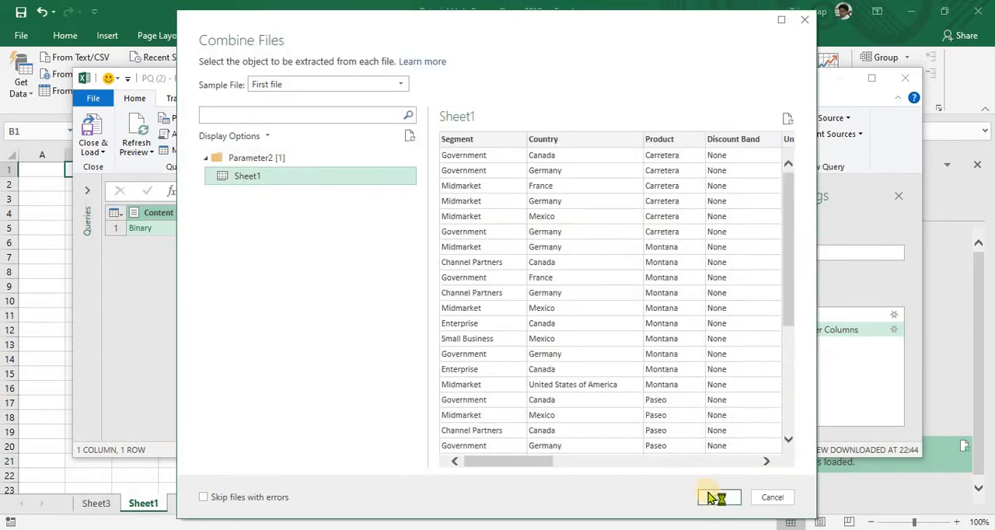
pyautogui.click(716, 498)
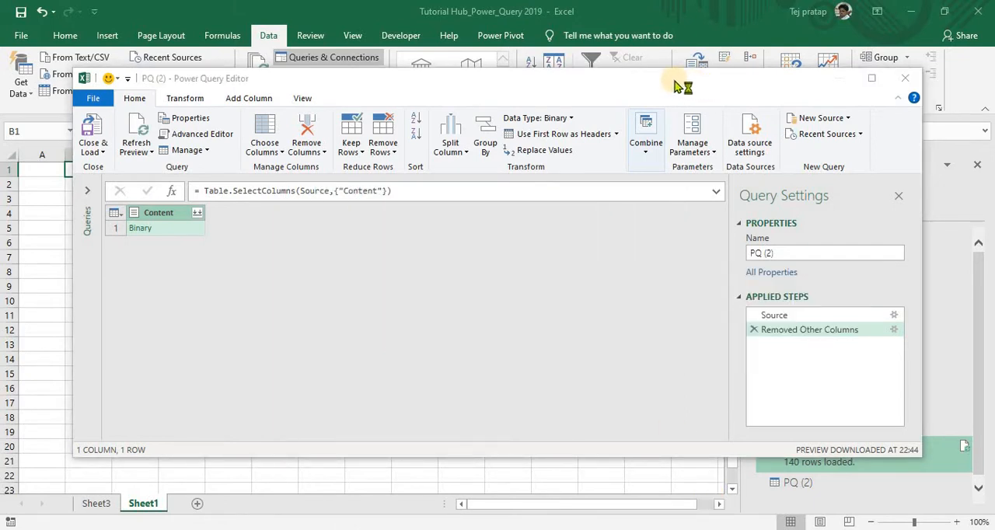
pyautogui.doubleClick(674, 81)
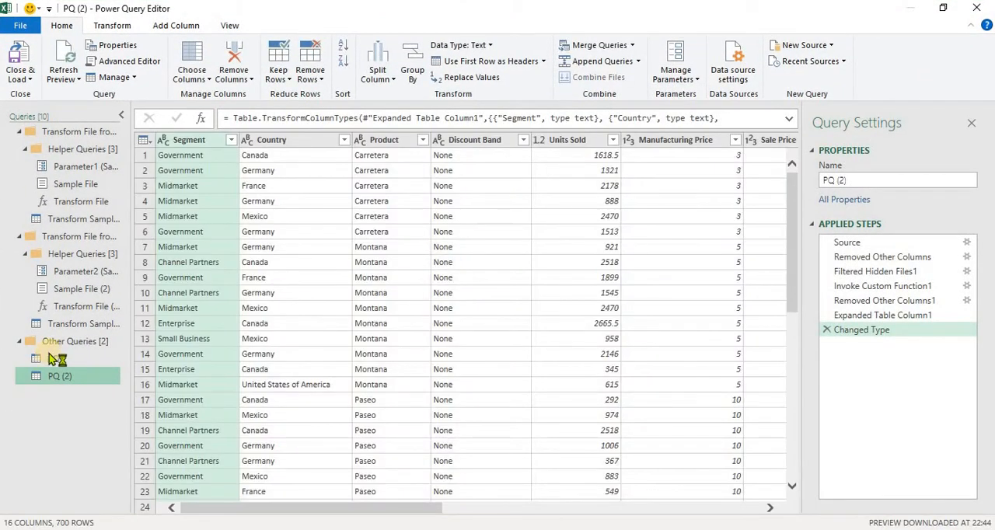
pyautogui.moveTo(51, 358); pyautogui.dragTo(58, 380)
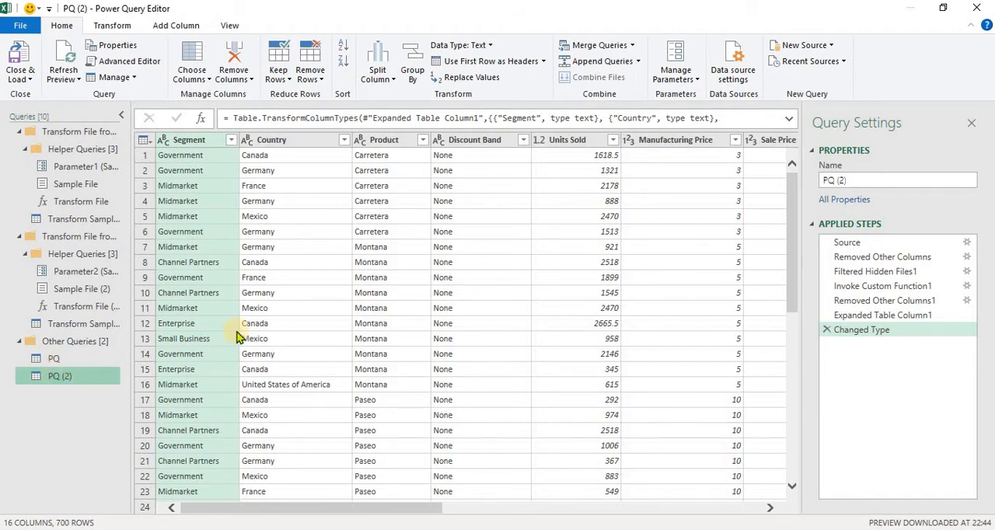
# - Try removing all columns except Segment, and delete that applied step
pyautogui.rightClick(184, 140)
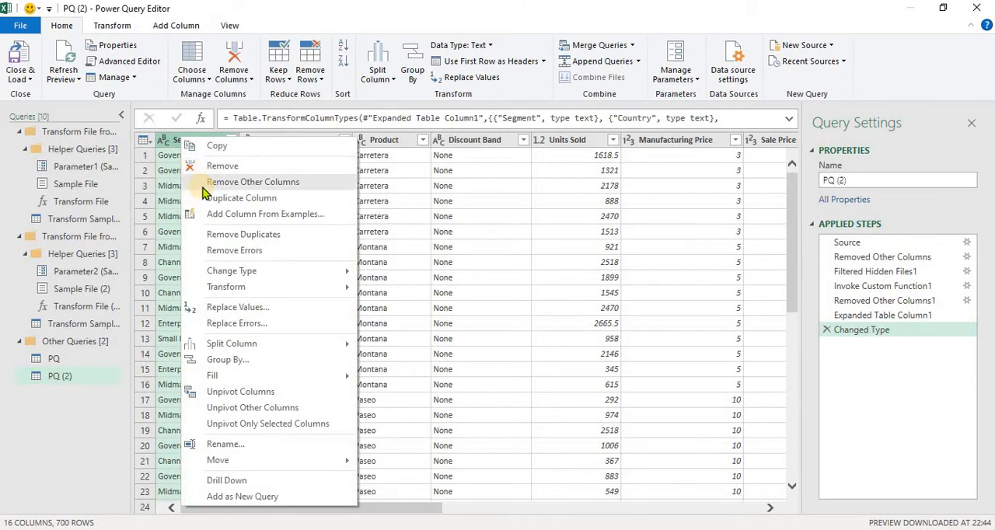
pyautogui.click(202, 182)
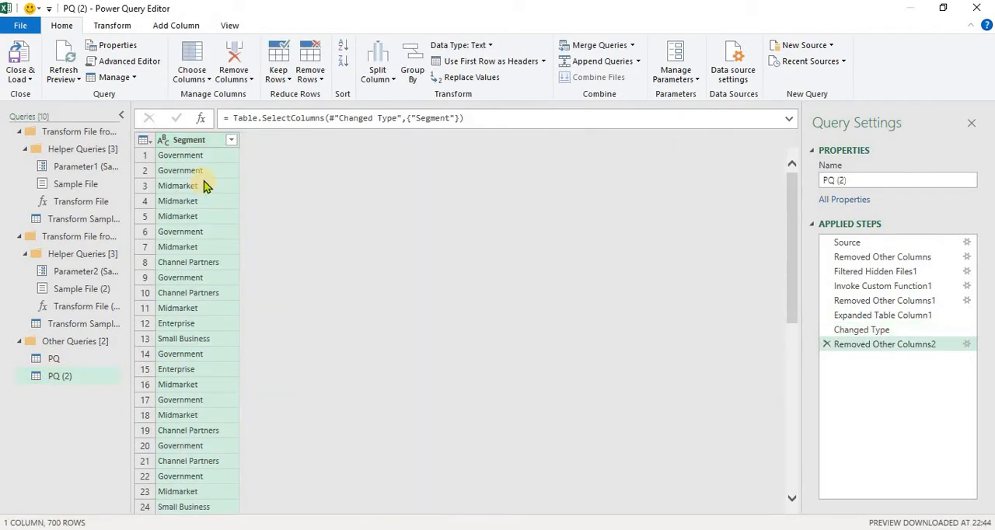
pyautogui.click(826, 344)
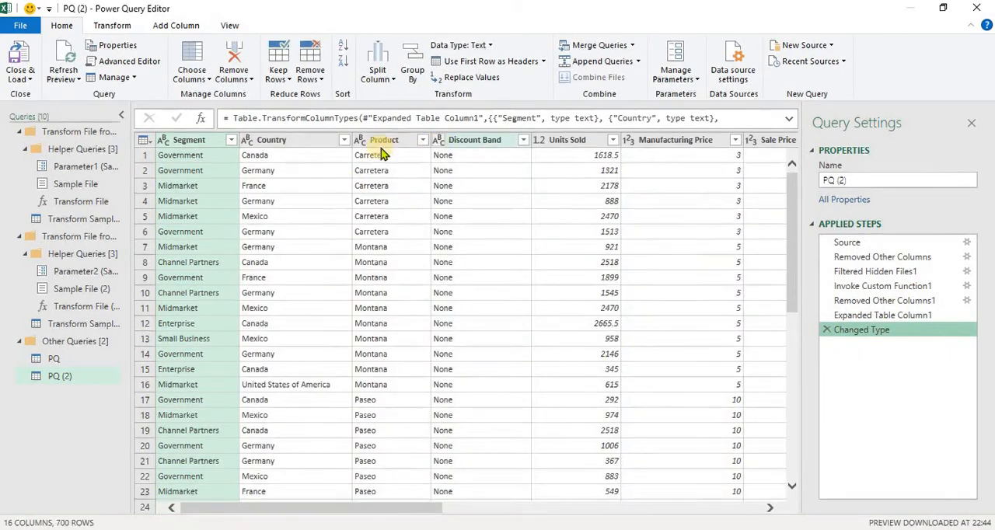
# - Try keeping only the columns from Manufacturing Price through Year, and delete that applied step
pyautogui.click(668, 141)
pyautogui.hotkey('shift', 'Right')
pyautogui.hotkey('shift', 'Right')
pyautogui.hotkey('shift', 'Right')
pyautogui.hotkey('shift', 'Right')
pyautogui.hotkey('shift', 'Right')
pyautogui.hotkey('shift', 'Right')
pyautogui.hotkey('shift', 'Right')
pyautogui.hotkey('shift', 'Right')
pyautogui.hotkey('shift', 'Right')
pyautogui.hotkey('shift', 'Right')
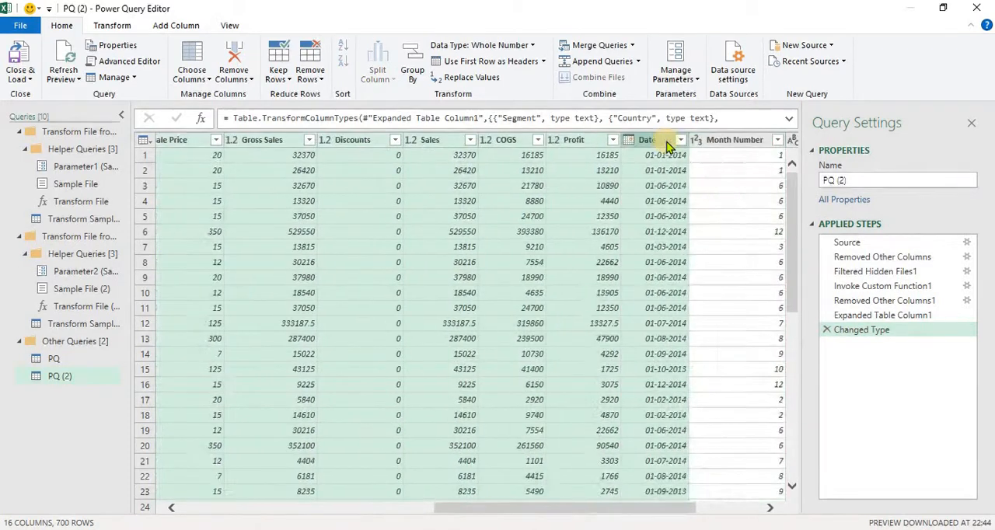
pyautogui.rightClick(666, 148)
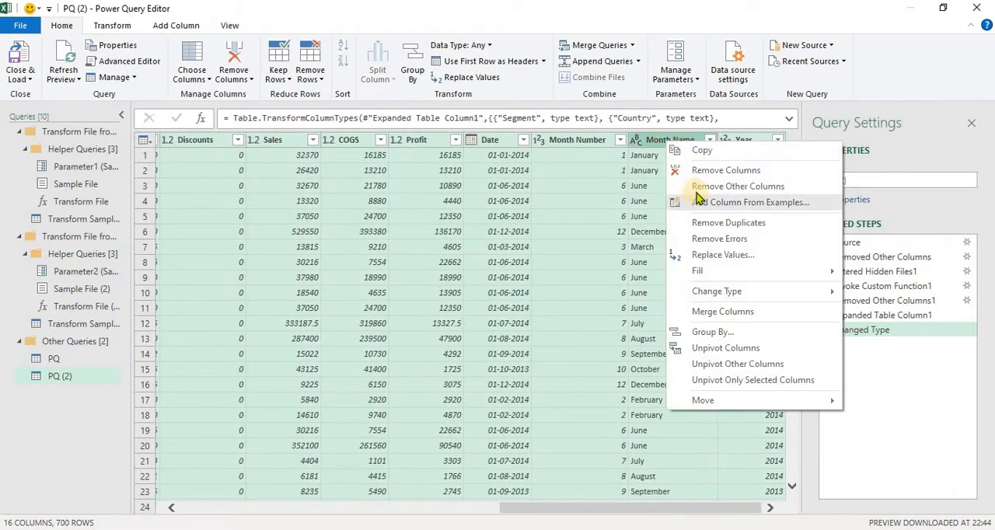
pyautogui.click(695, 194)
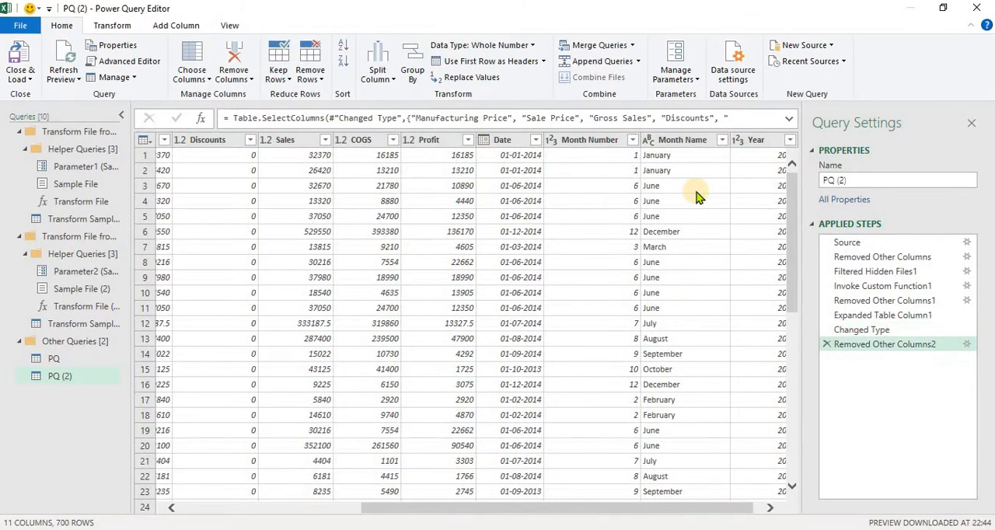
pyautogui.click(826, 345)
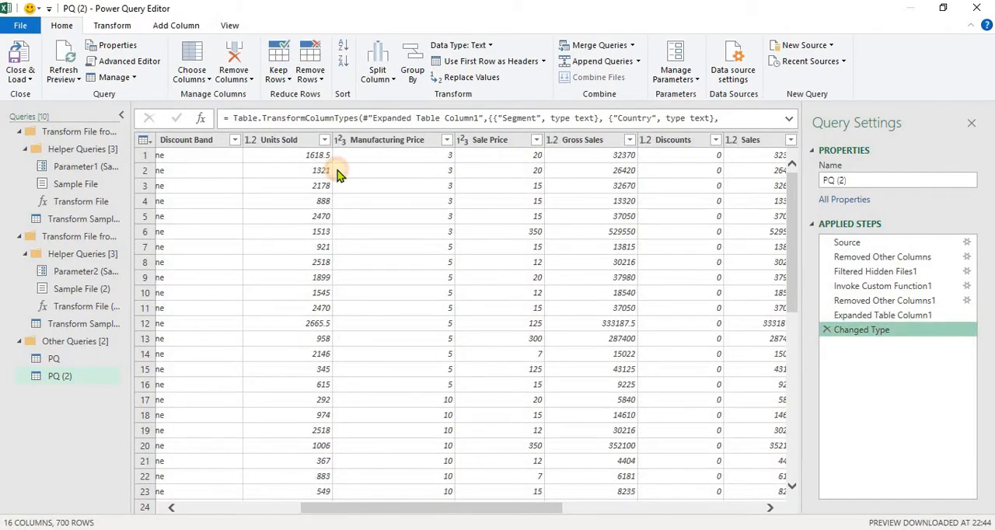
# - Remove the columns from Units Sold through Year, leaving Segment, Country, Product and Discount Band
pyautogui.click(338, 170)
pyautogui.press('Up')
pyautogui.press('Left')
pyautogui.press('Up')
pyautogui.hotkey('ctrl', 'space')
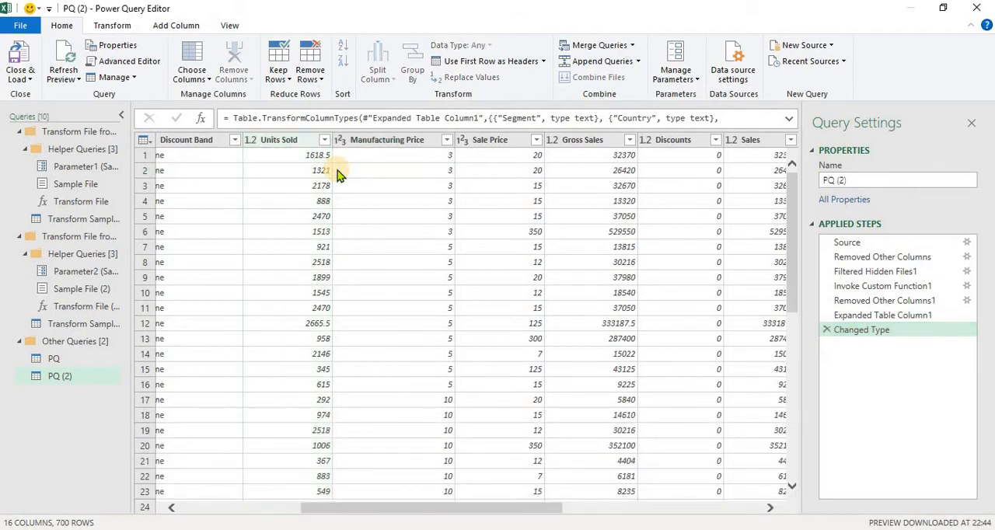
pyautogui.hotkey('ctrl', 'space')
pyautogui.hotkey('shift', 'Right')
pyautogui.hotkey('shift', 'Right')
pyautogui.hotkey('shift', 'Right')
pyautogui.hotkey('shift', 'Right')
pyautogui.hotkey('shift', 'Right')
pyautogui.hotkey('shift', 'Right')
pyautogui.hotkey('shift', 'Right')
pyautogui.hotkey('shift', 'Right')
pyautogui.hotkey('shift', 'Right')
pyautogui.hotkey('shift', 'Right')
pyautogui.hotkey('shift', 'Right')
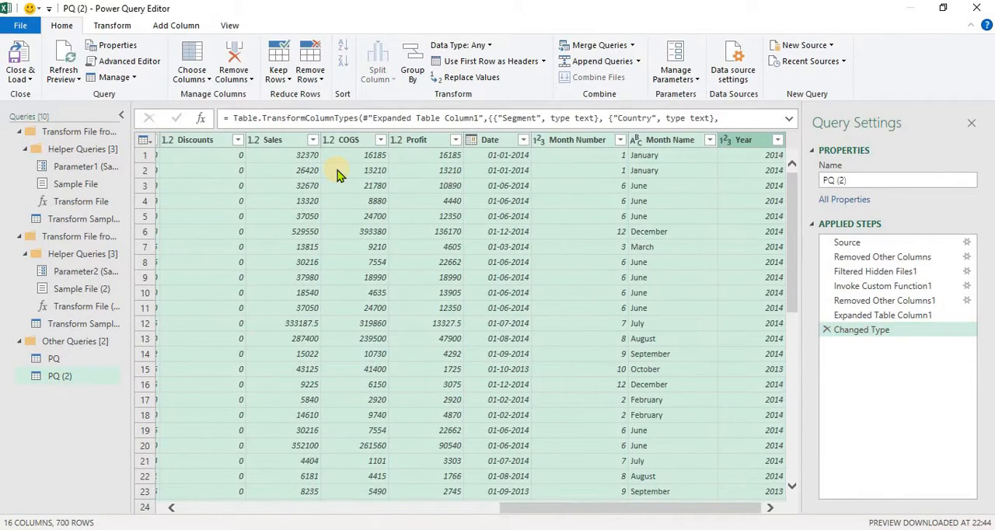
pyautogui.click(249, 71)
pyautogui.click(251, 95)
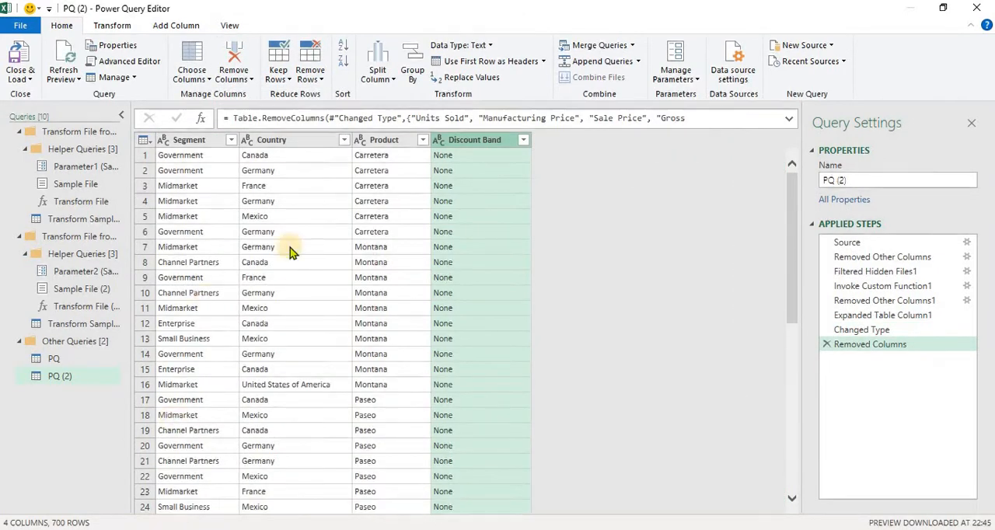
# - Reorder the columns to Country, Segment, Discount Band, Product, and rename Discount Band as Discount
pyautogui.moveTo(443, 146); pyautogui.dragTo(281, 146)
pyautogui.moveTo(354, 146); pyautogui.dragTo(261, 148)
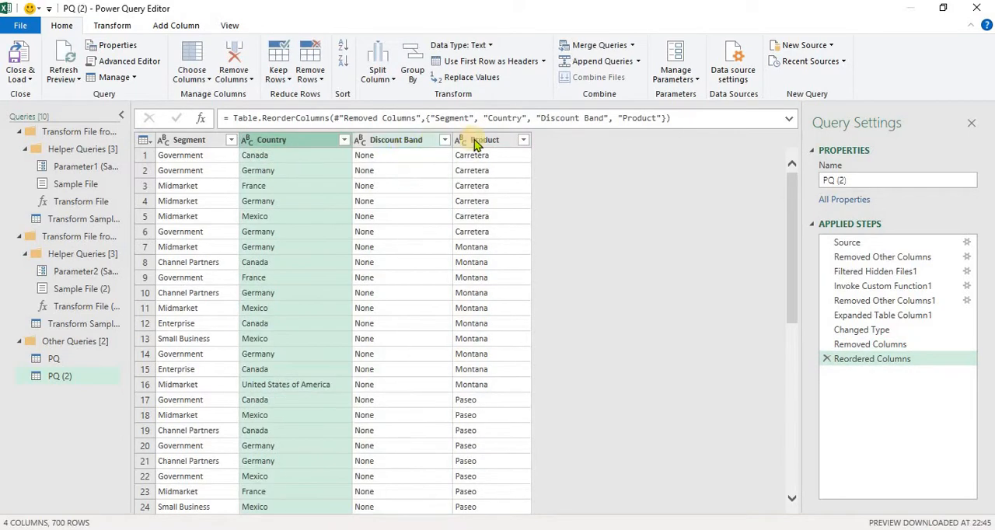
pyautogui.moveTo(163, 146); pyautogui.dragTo(380, 146)
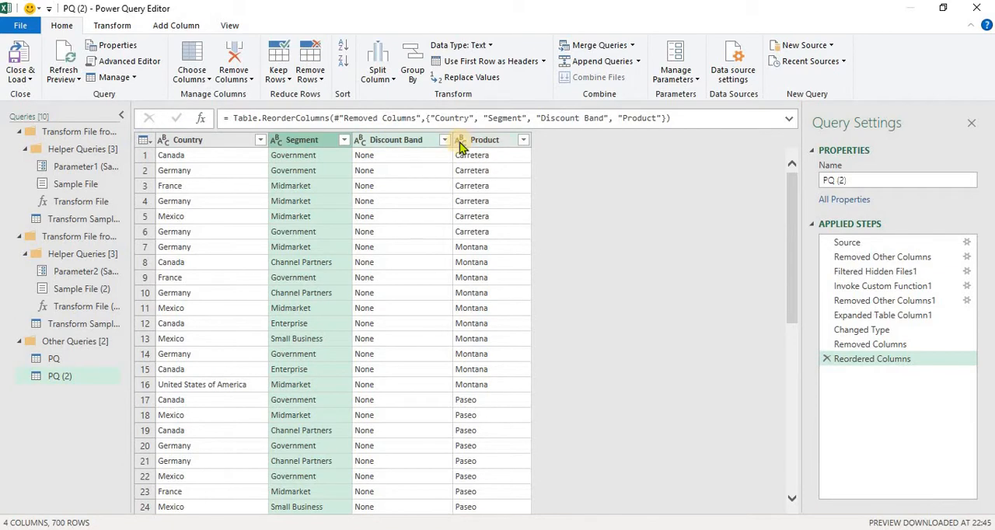
pyautogui.doubleClick(421, 144)
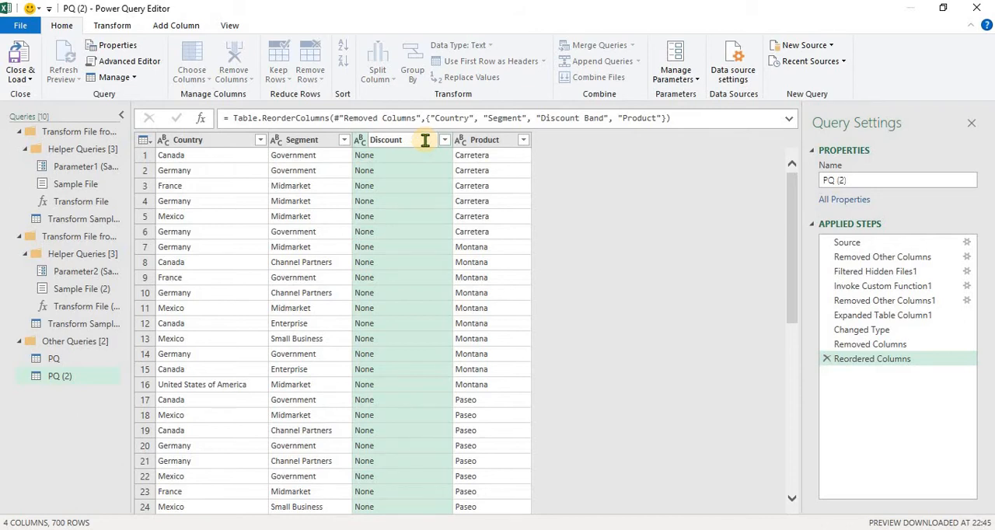
pyautogui.press('Return')
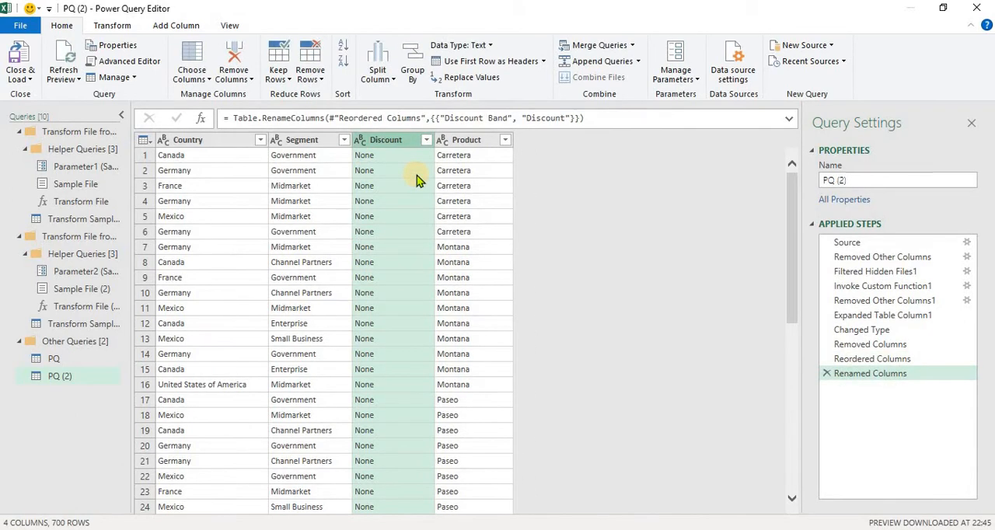
# - Filter the Country column to show only France
pyautogui.click(258, 141)
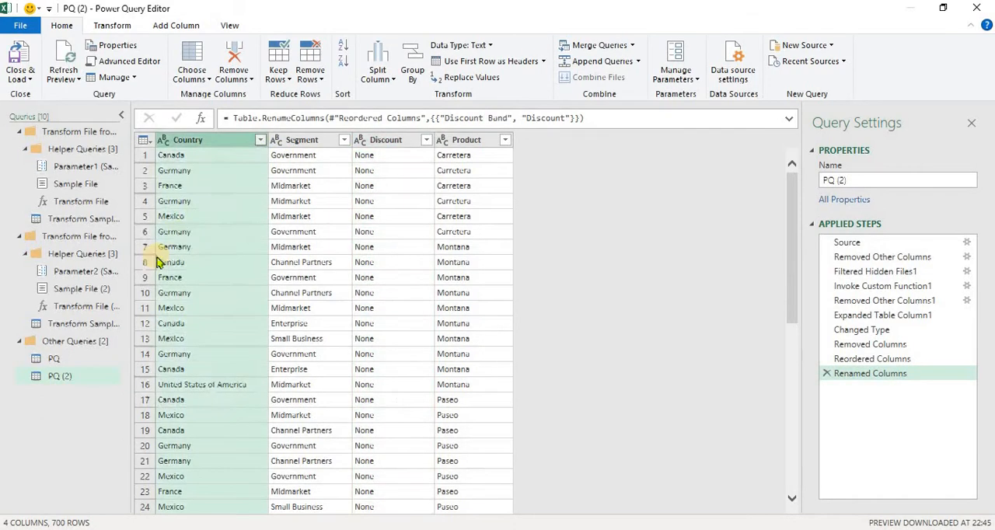
pyautogui.click(54, 292)
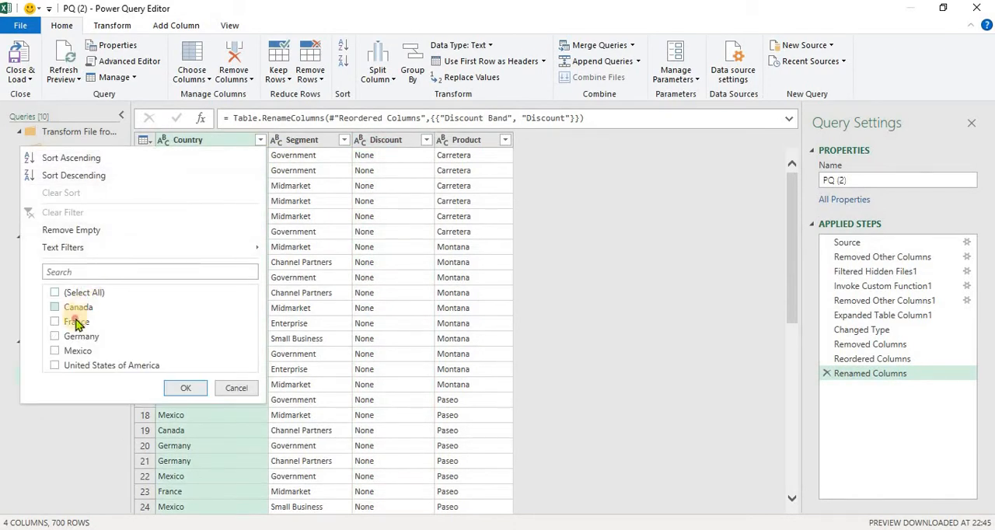
pyautogui.click(76, 321)
pyautogui.click(197, 393)
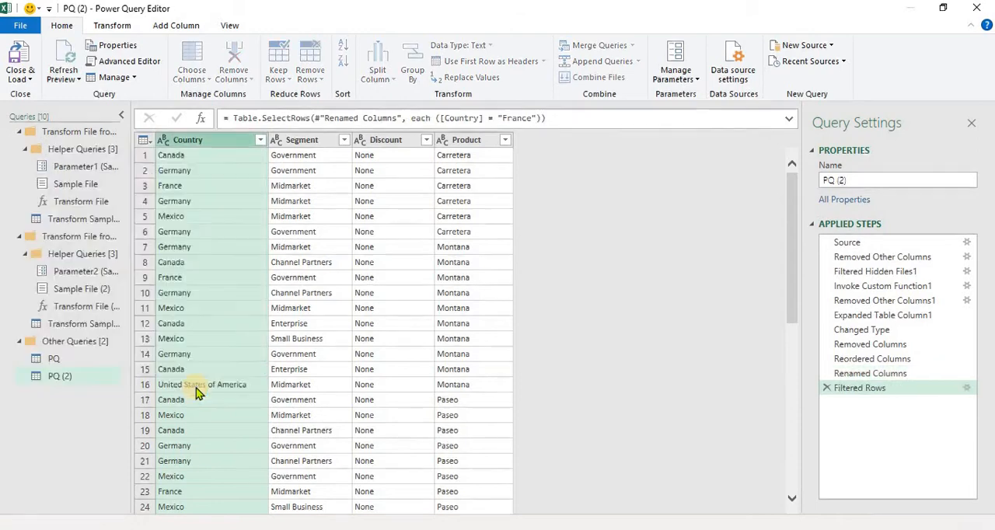
# - Close and load the France query into a new worksheet, and check the extent of its Country column data
pyautogui.click(31, 82)
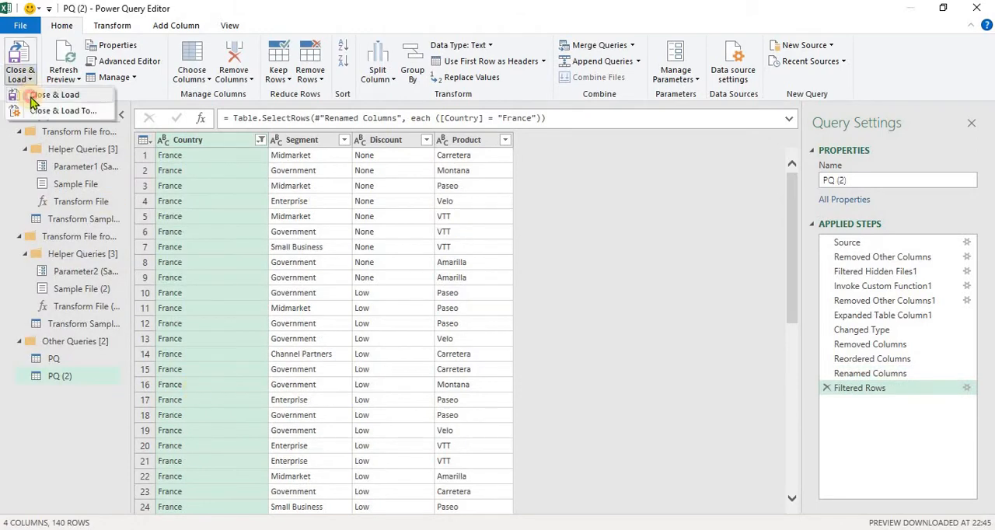
pyautogui.click(41, 95)
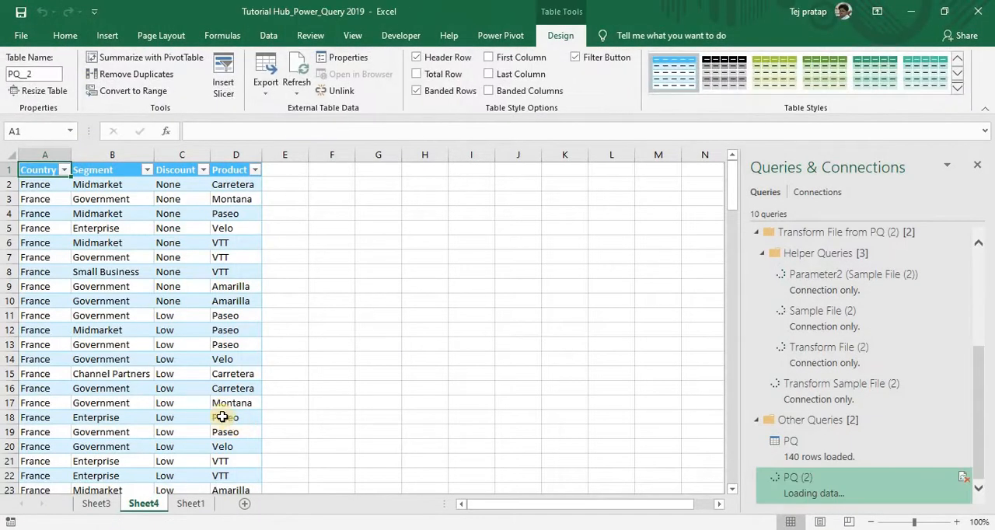
pyautogui.press('Down')
pyautogui.hotkey('ctrl', 'shift', 'Down')
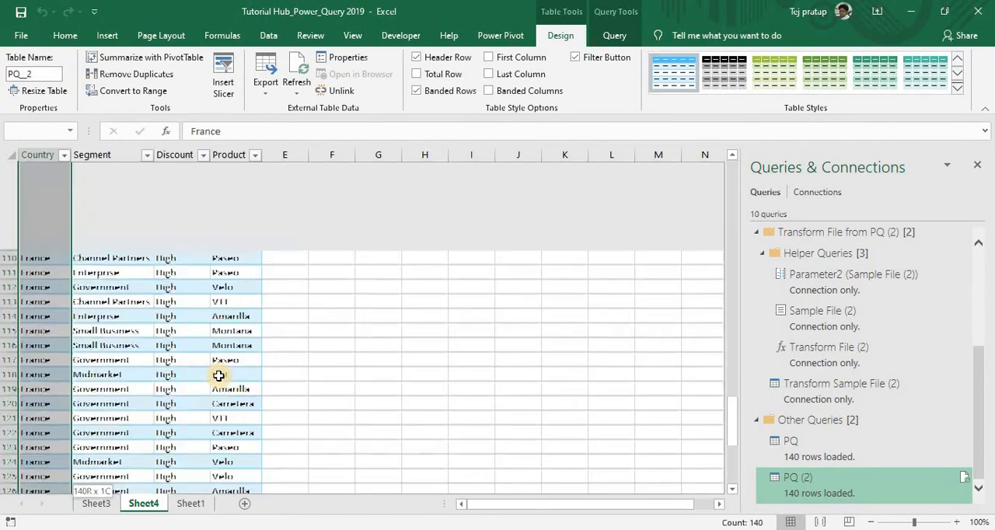
pyautogui.hotkey('ctrl', 'shift', 'Up')
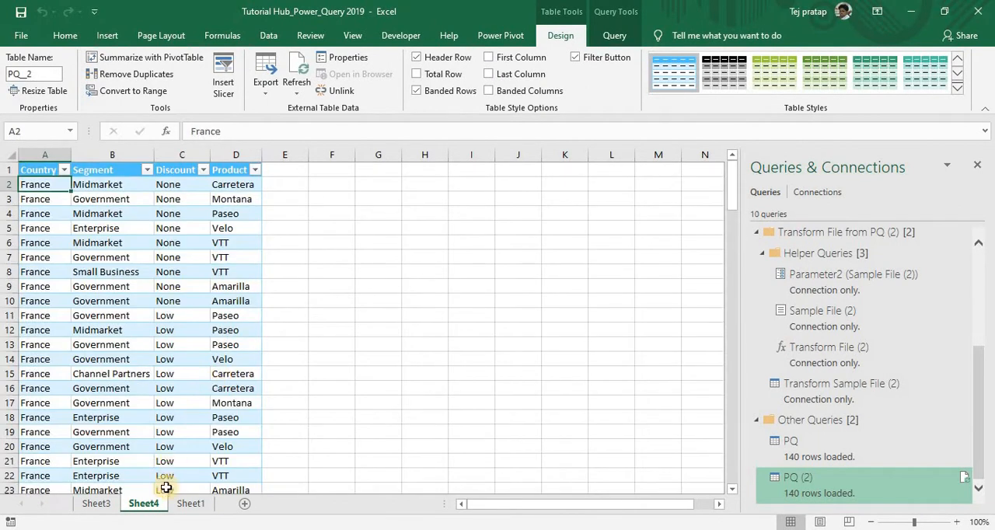
# - From Sheet1, start a third folder query on the Desktop PQ folder and open it for transforming
pyautogui.click(189, 503)
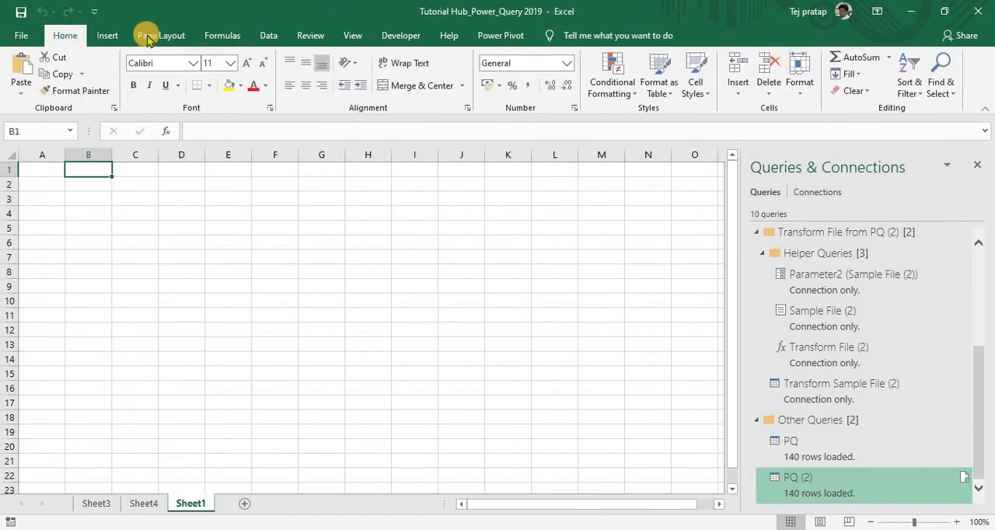
pyautogui.click(268, 35)
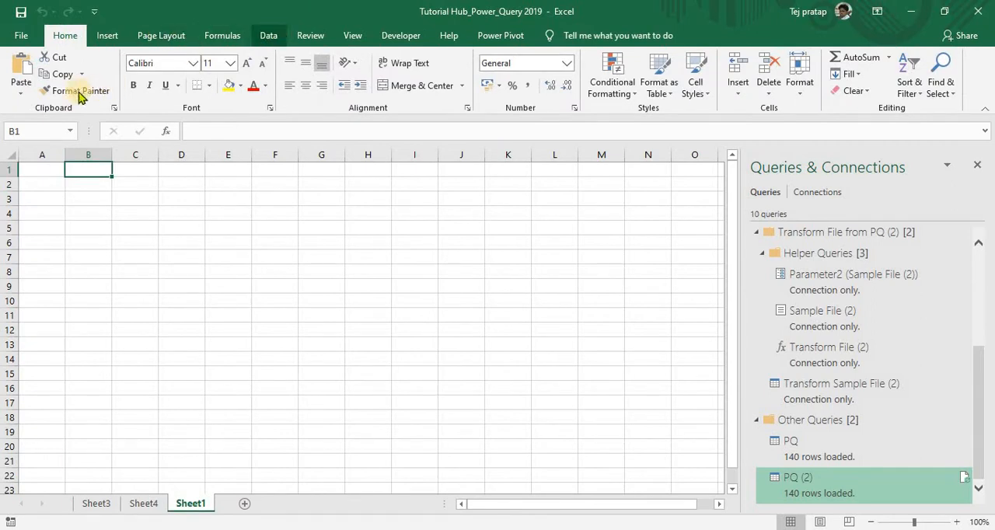
pyautogui.click(34, 94)
pyautogui.moveTo(62, 118)
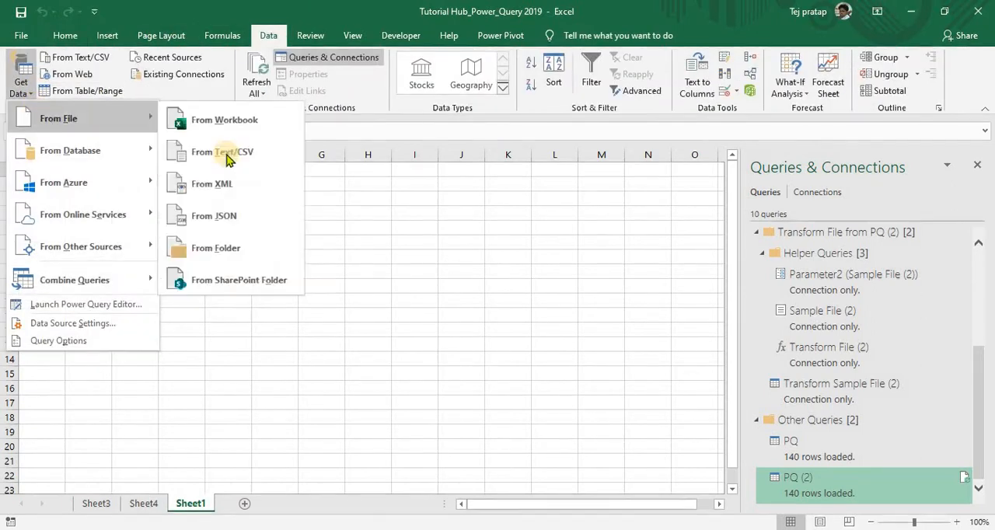
pyautogui.click(214, 248)
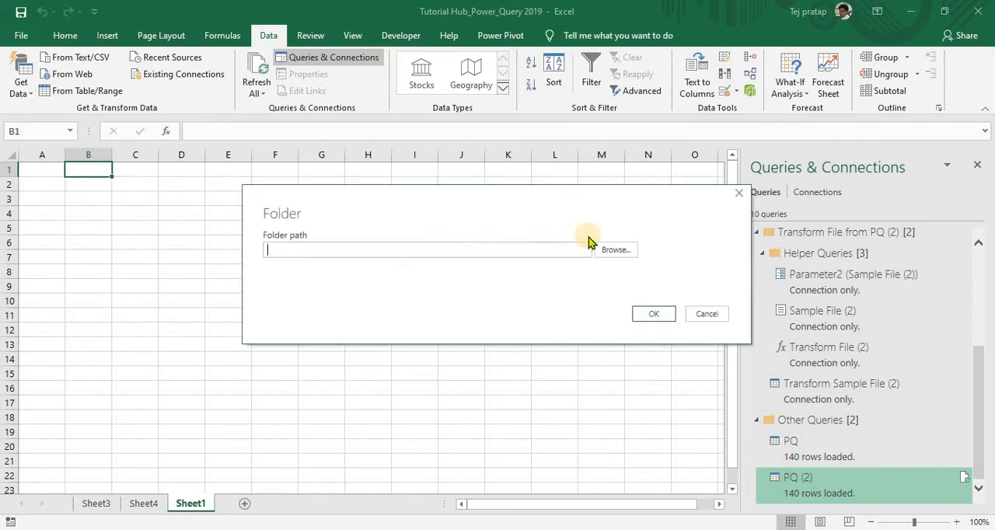
pyautogui.write('C:\\Users\\TUPRATAP\\Desktop\\PQ')
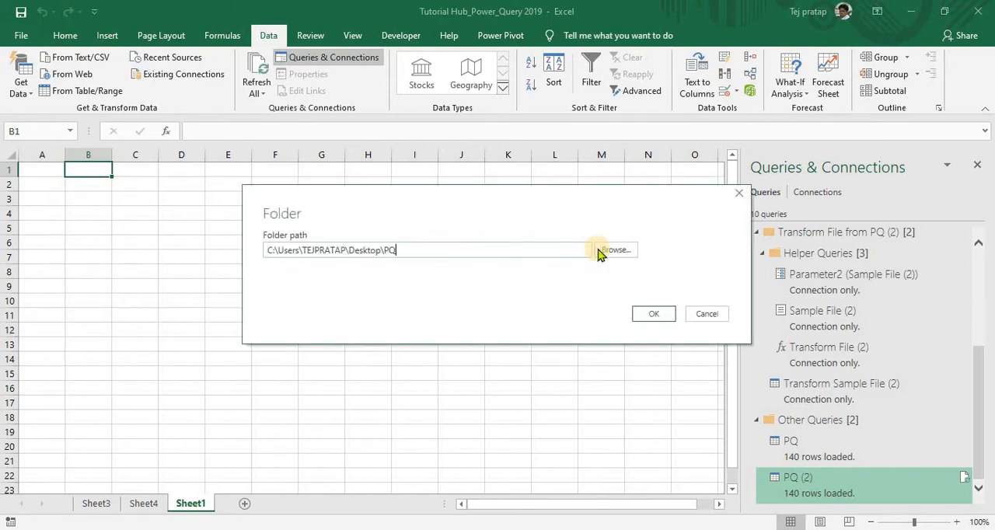
pyautogui.click(647, 314)
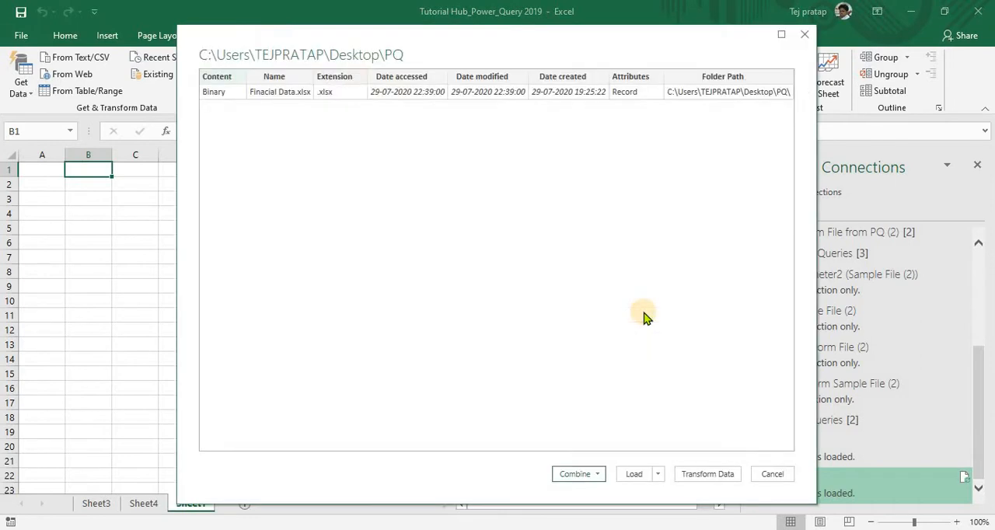
pyautogui.click(705, 472)
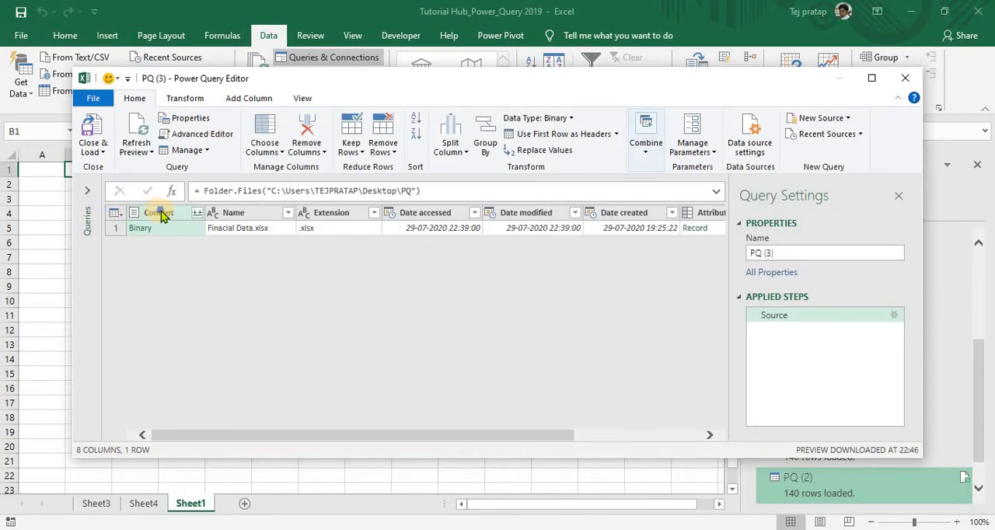
# - Remove all columns except Content and combine the folder's files using Sheet1 as the object to extract
pyautogui.rightClick(161, 217)
pyautogui.click(194, 235)
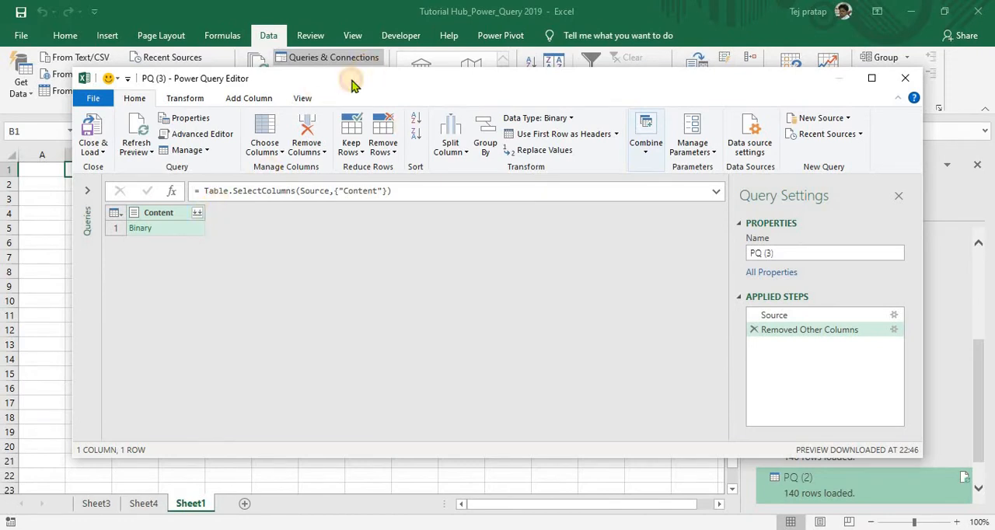
pyautogui.doubleClick(351, 84)
pyautogui.click(124, 141)
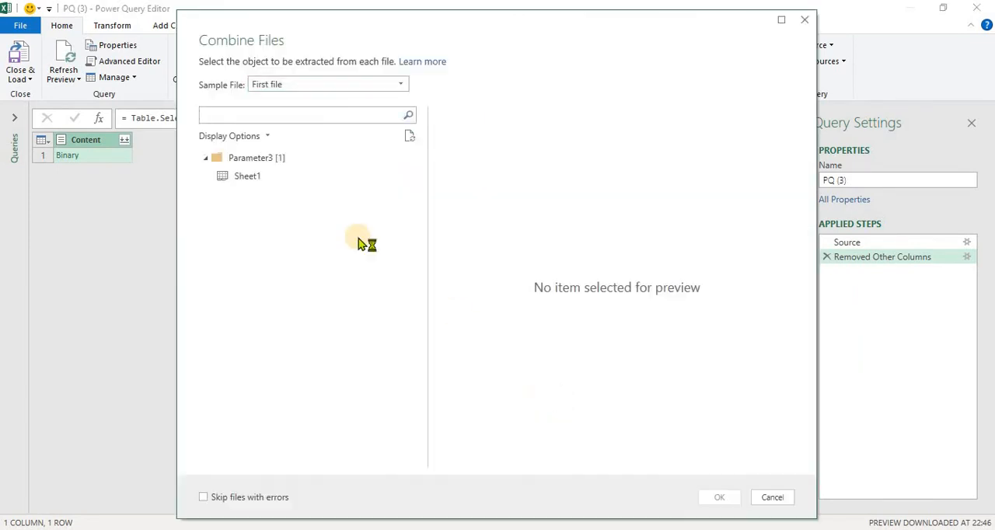
pyautogui.click(256, 178)
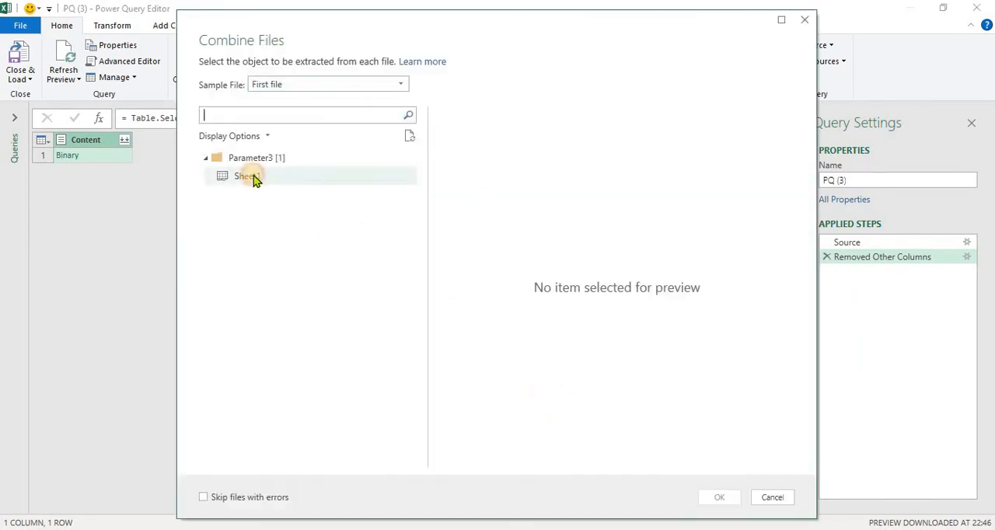
pyautogui.click(707, 496)
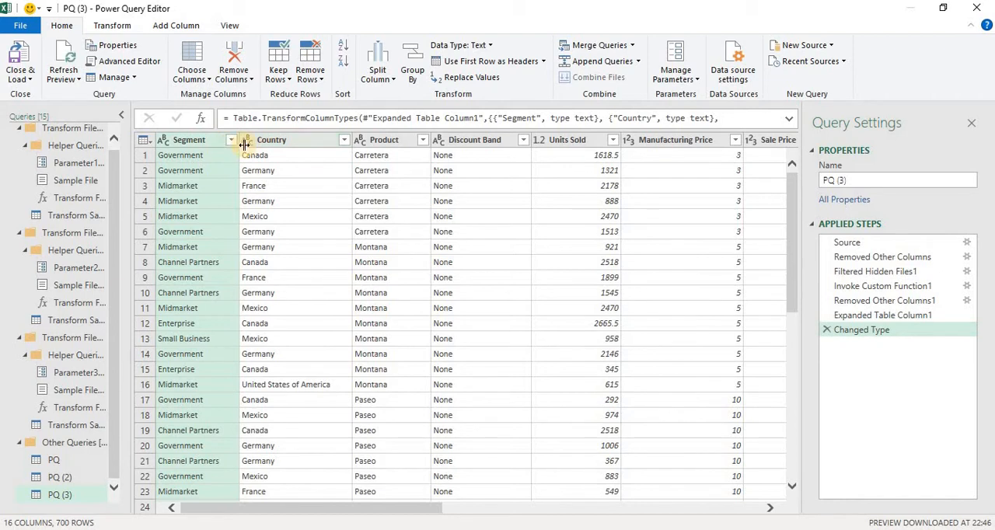
# - Remove the columns from Gross Sales through Year
pyautogui.click(772, 145)
pyautogui.hotkey('shift', 'Right')
pyautogui.hotkey('shift', 'Right')
pyautogui.hotkey('shift', 'Right')
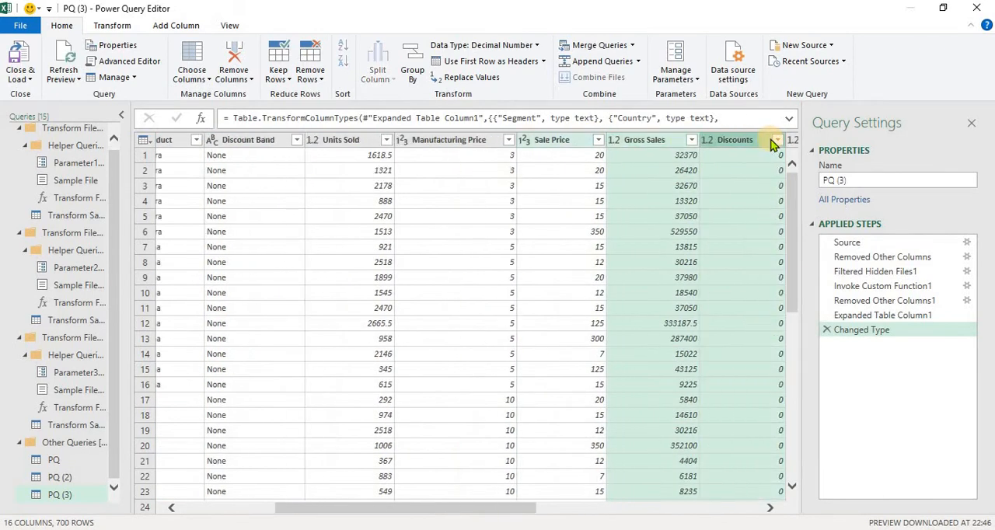
pyautogui.hotkey('shift', 'Right')
pyautogui.hotkey('shift', 'Right')
pyautogui.hotkey('shift', 'Right')
pyautogui.hotkey('shift', 'Right')
pyautogui.hotkey('shift', 'Right')
pyautogui.hotkey('shift', 'Right')
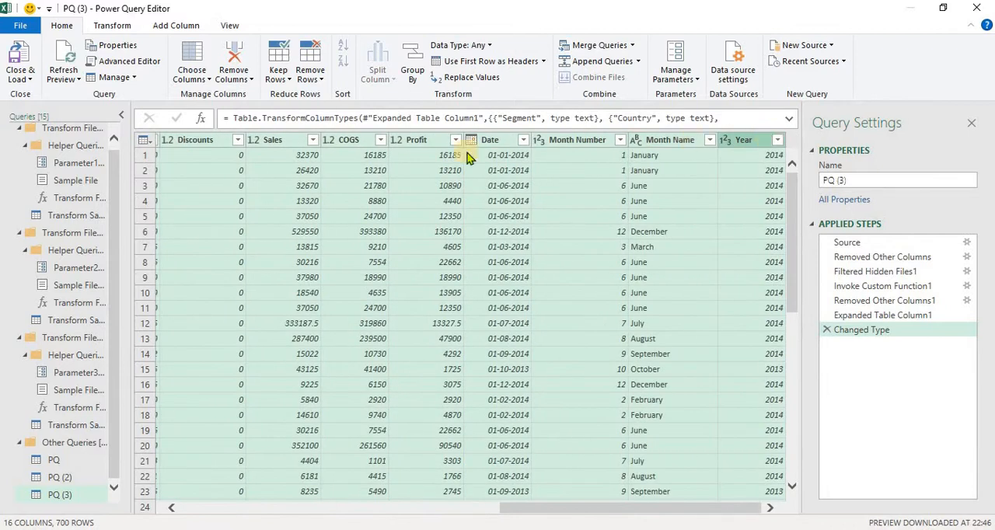
pyautogui.rightClick(289, 145)
pyautogui.click(334, 164)
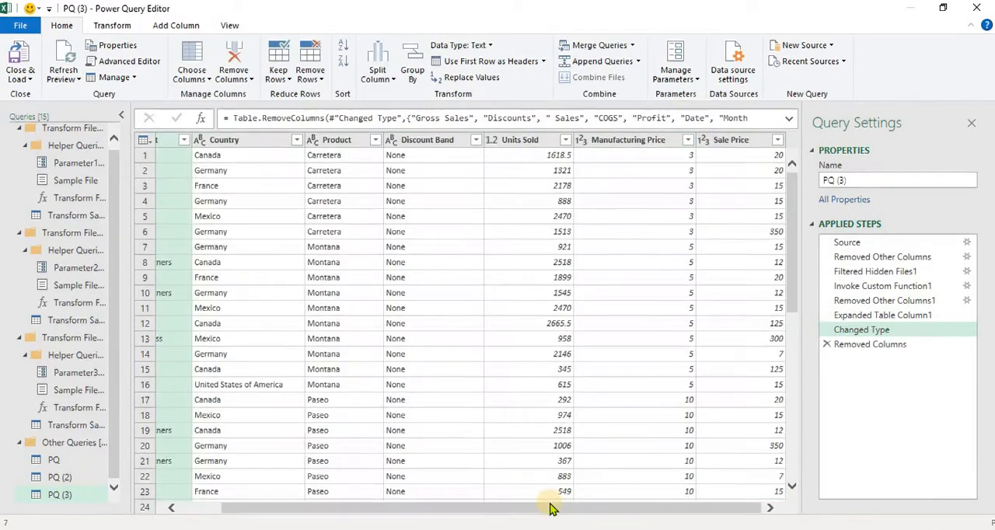
# - Filter the Country column to show only Germany
pyautogui.moveTo(268, 509); pyautogui.dragTo(226, 509)
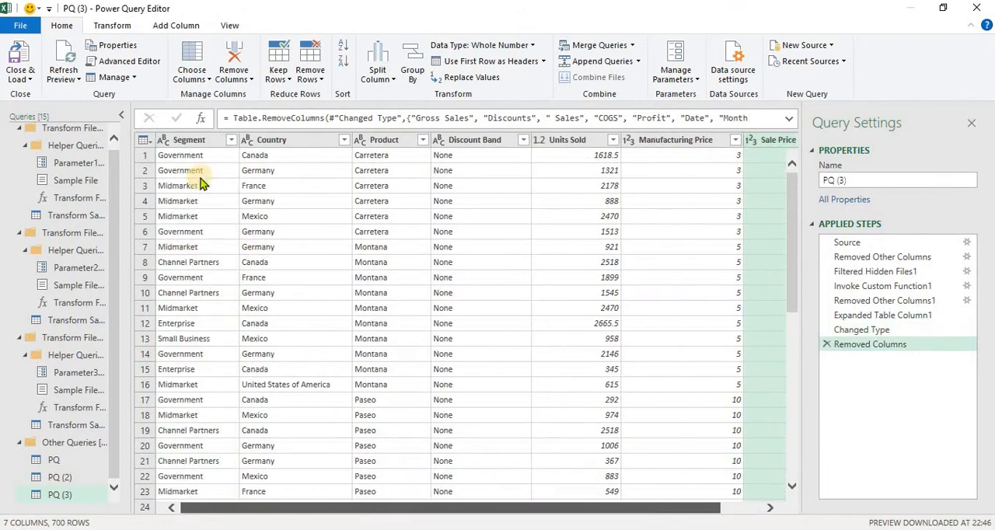
pyautogui.click(343, 140)
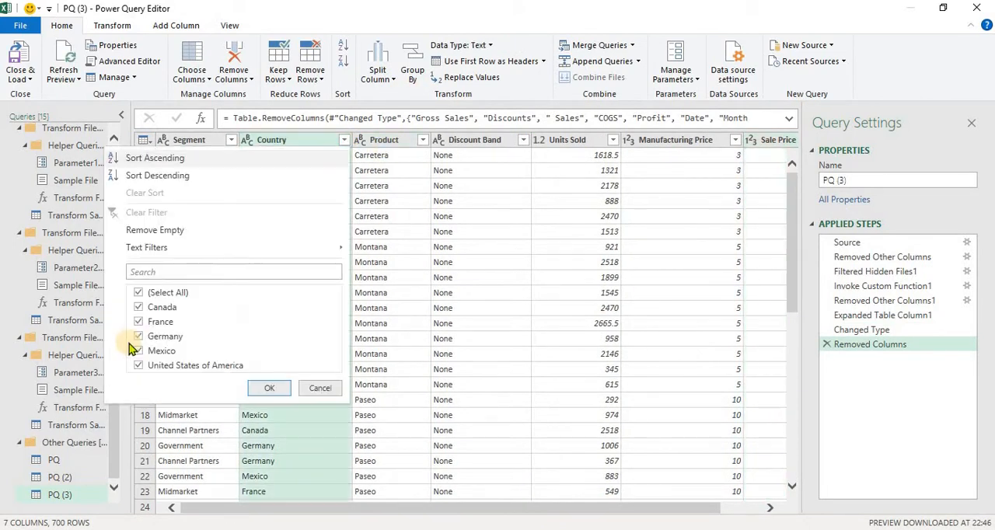
pyautogui.click(160, 292)
pyautogui.click(162, 352)
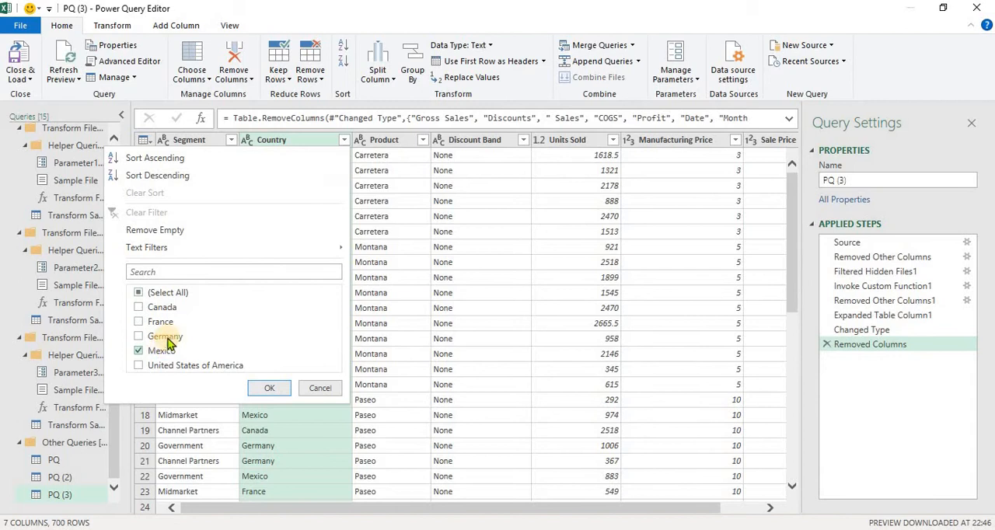
pyautogui.click(275, 390)
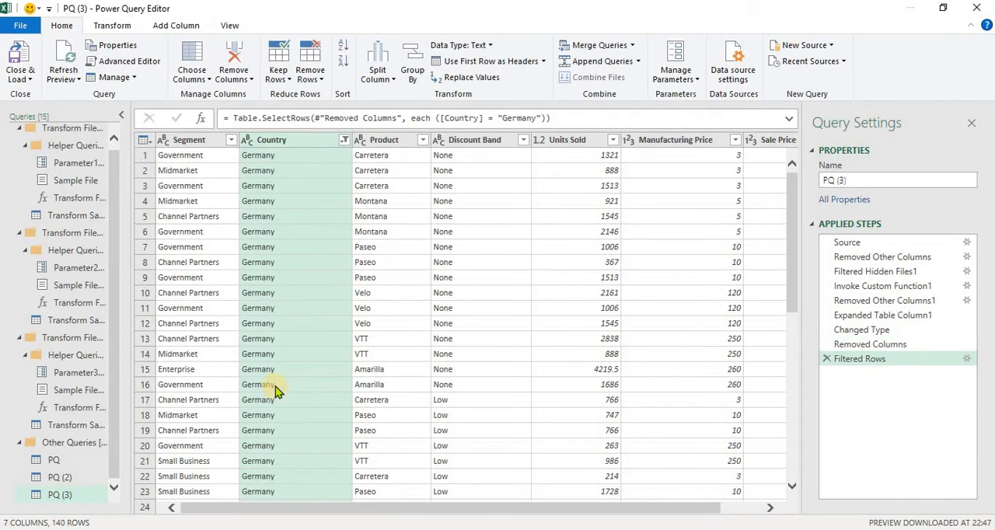
# - Close and load the Germany query into a new worksheet, and select its Segment column data down to the last row
pyautogui.click(30, 78)
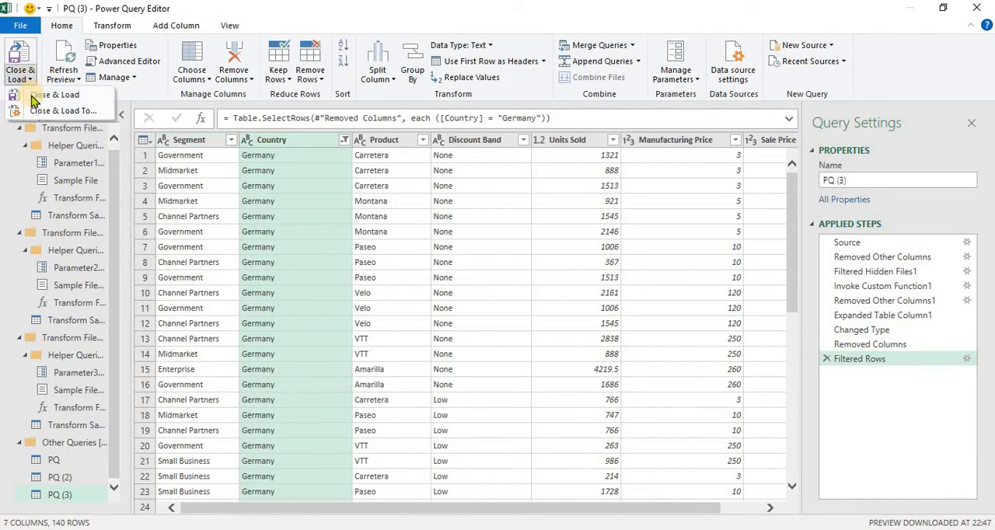
pyautogui.click(34, 96)
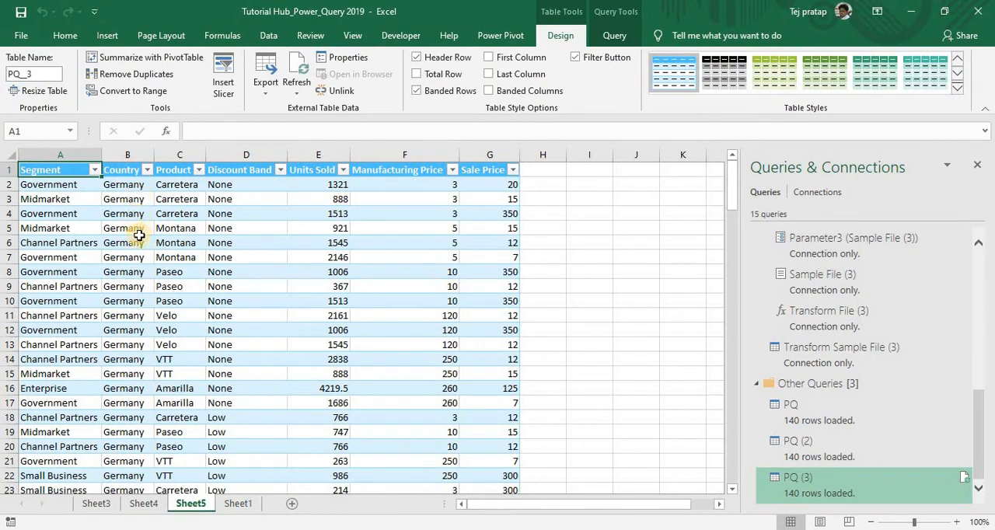
pyautogui.press('Down')
pyautogui.hotkey('ctrl', 'shift', 'Down')
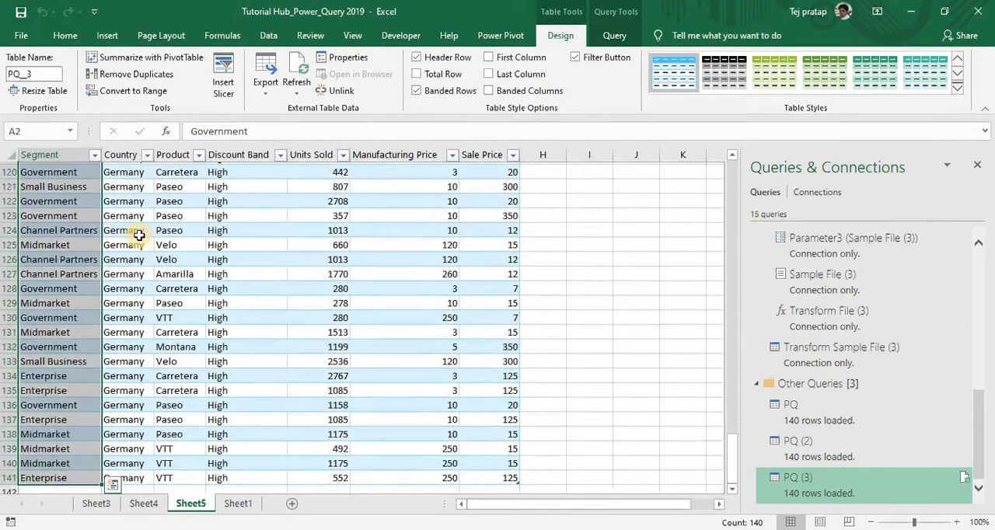
# - From the blank Sheet1, start another folder query on the PQ folder on the Desktop and open it for transforming
pyautogui.hotkey('ctrl', 'Up')
pyautogui.press('Down')
pyautogui.click(230, 502)
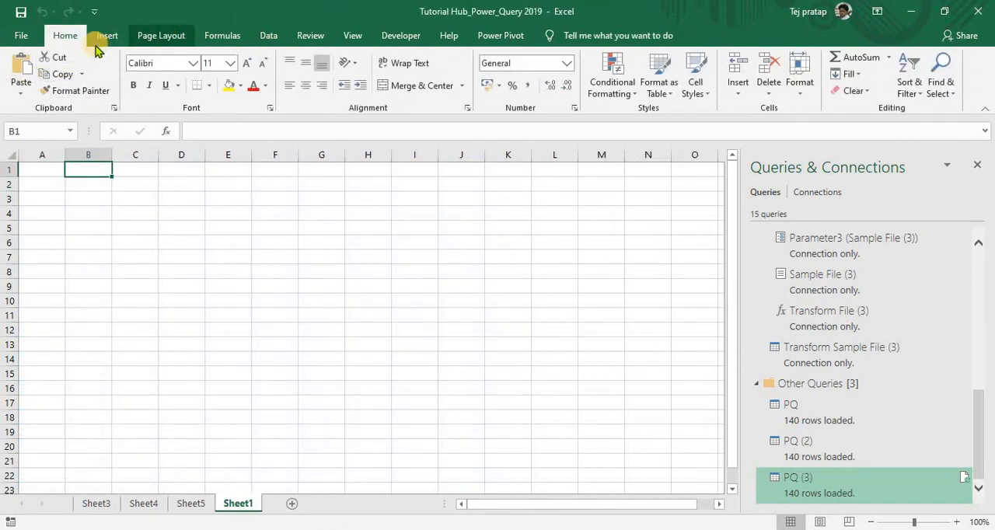
pyautogui.click(268, 36)
pyautogui.click(25, 91)
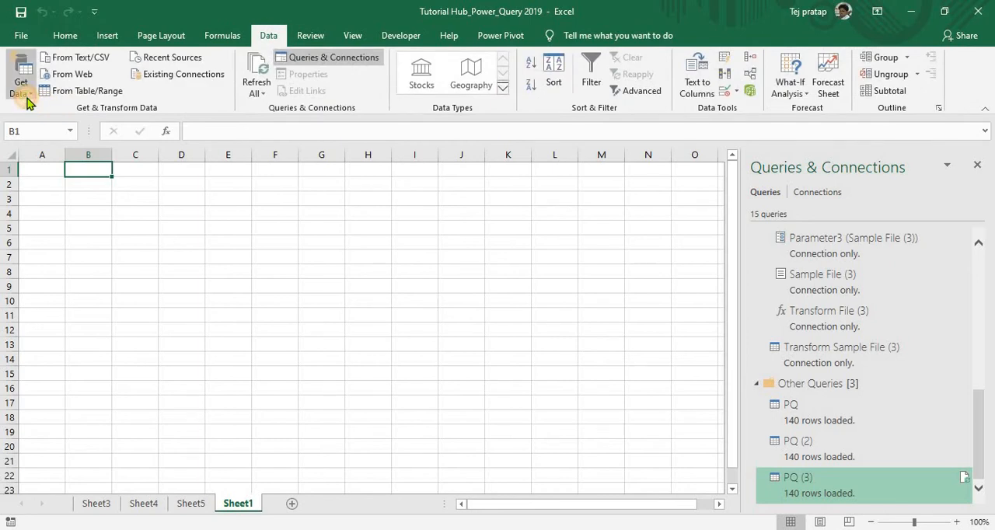
pyautogui.moveTo(45, 117)
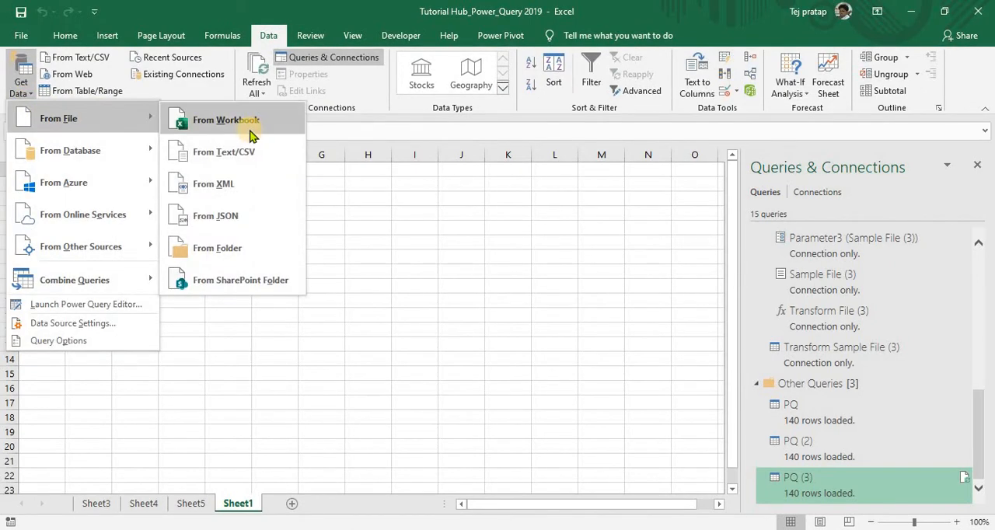
pyautogui.click(215, 247)
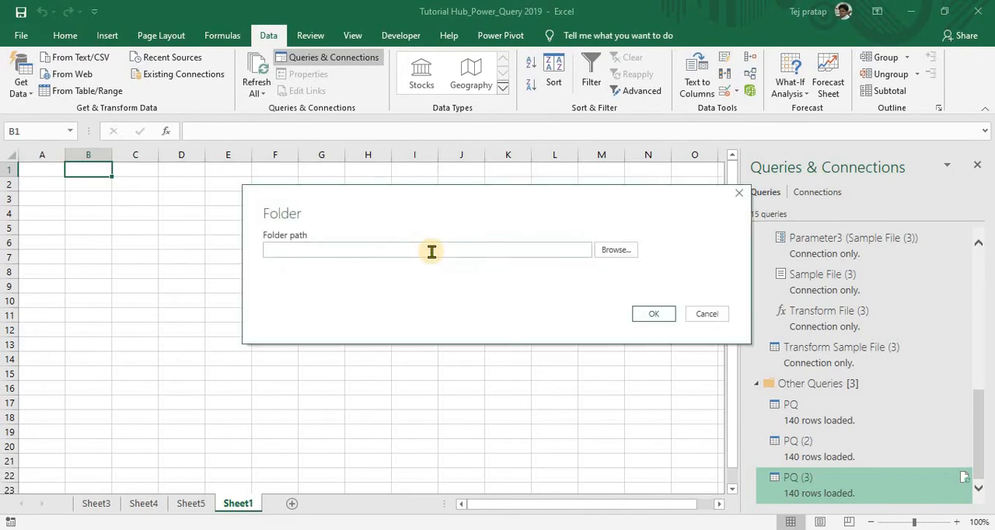
pyautogui.write('C:\\Users\\TEJPRATAP\\Desktop\\PQ')
pyautogui.click(645, 314)
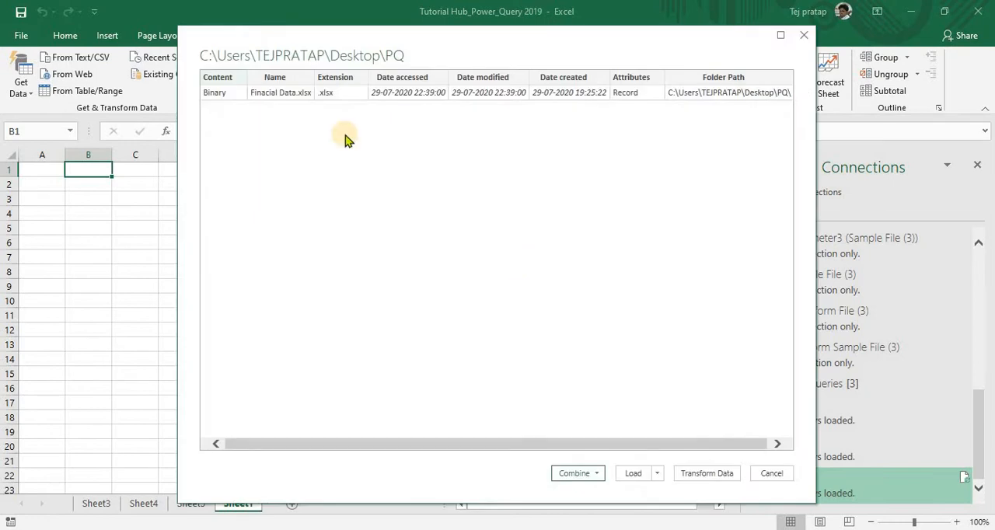
pyautogui.click(707, 473)
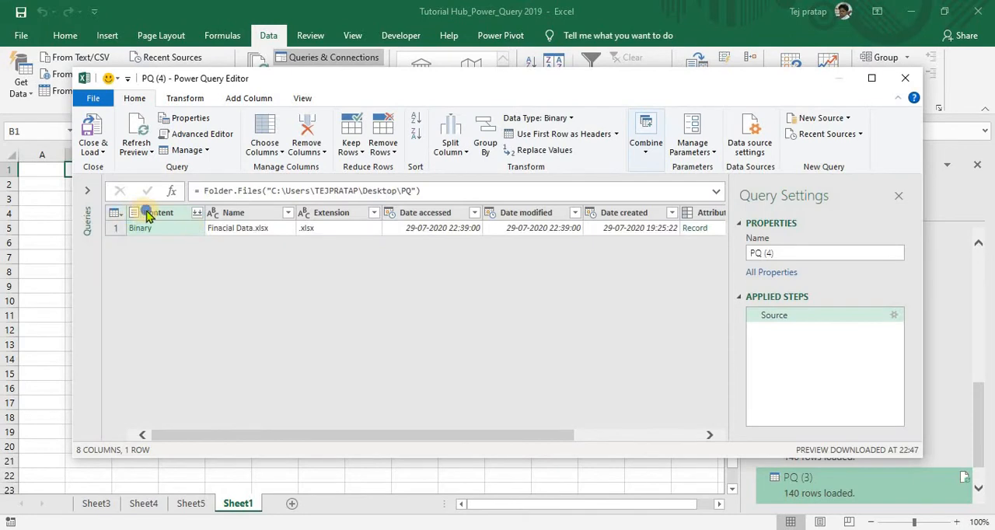
# - Remove every column except Content and combine the folder's files, extracting the Sheet1 object from each
pyautogui.rightClick(148, 214)
pyautogui.click(178, 237)
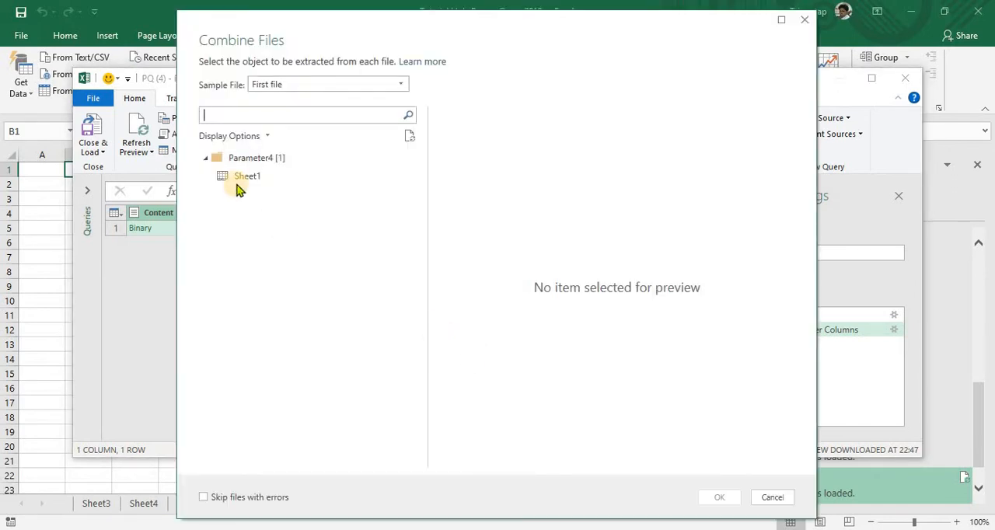
pyautogui.click(238, 179)
pyautogui.click(704, 496)
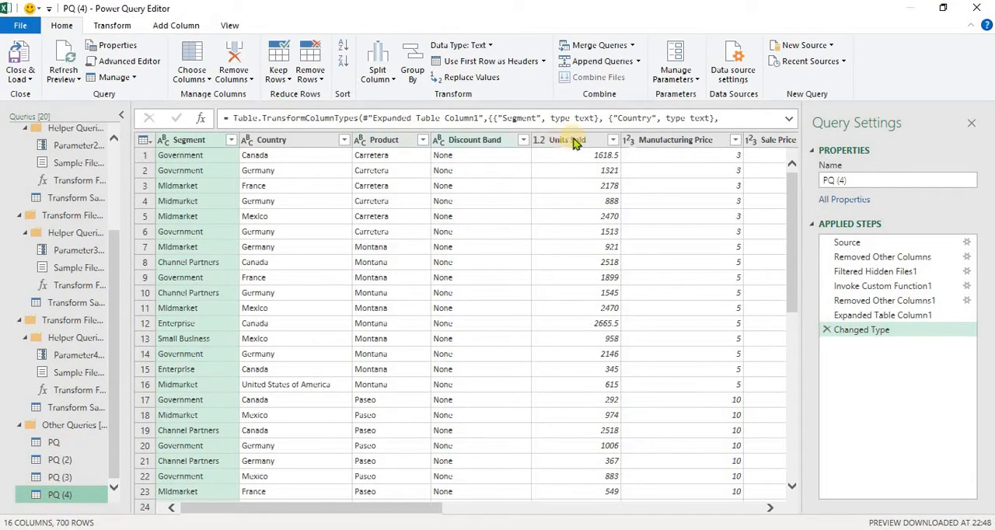
# - Remove the columns from Discounts through Year, keeping Gross Sales as the last column
pyautogui.click(669, 143)
pyautogui.press('Right')
pyautogui.press('Right')
pyautogui.press('Right')
pyautogui.press('Right')
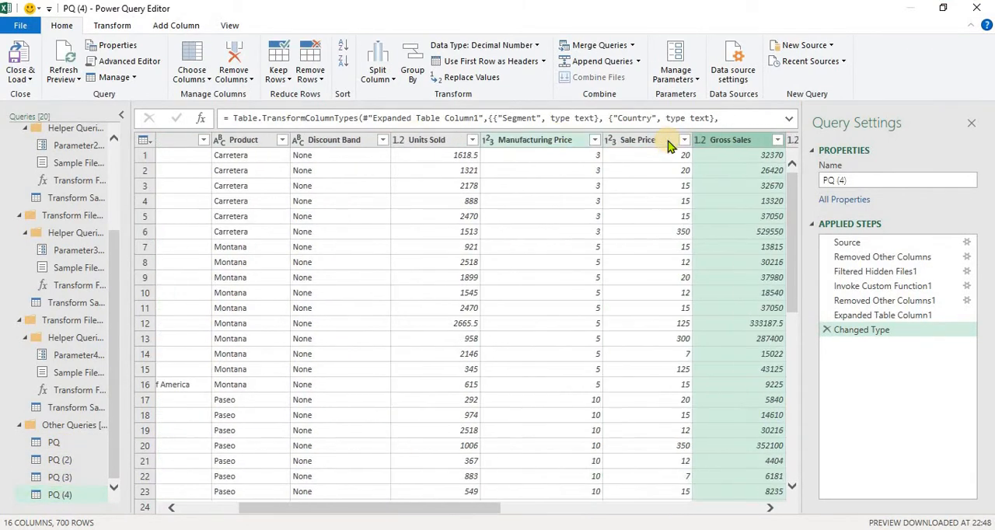
pyautogui.hotkey('shift', 'Right')
pyautogui.hotkey('shift', 'Right')
pyautogui.hotkey('shift', 'Right')
pyautogui.hotkey('shift', 'Right')
pyautogui.hotkey('shift', 'Right')
pyautogui.hotkey('shift', 'Right')
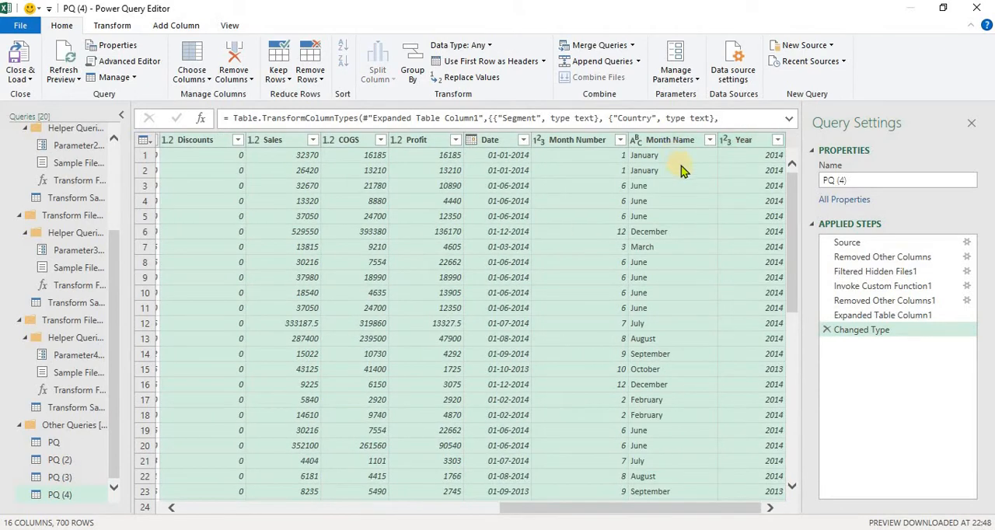
pyautogui.rightClick(669, 144)
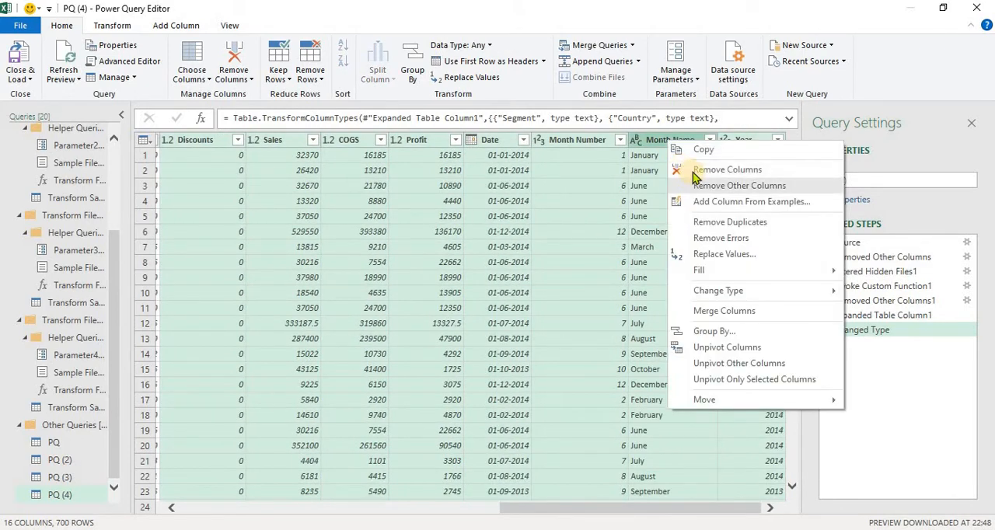
pyautogui.click(693, 170)
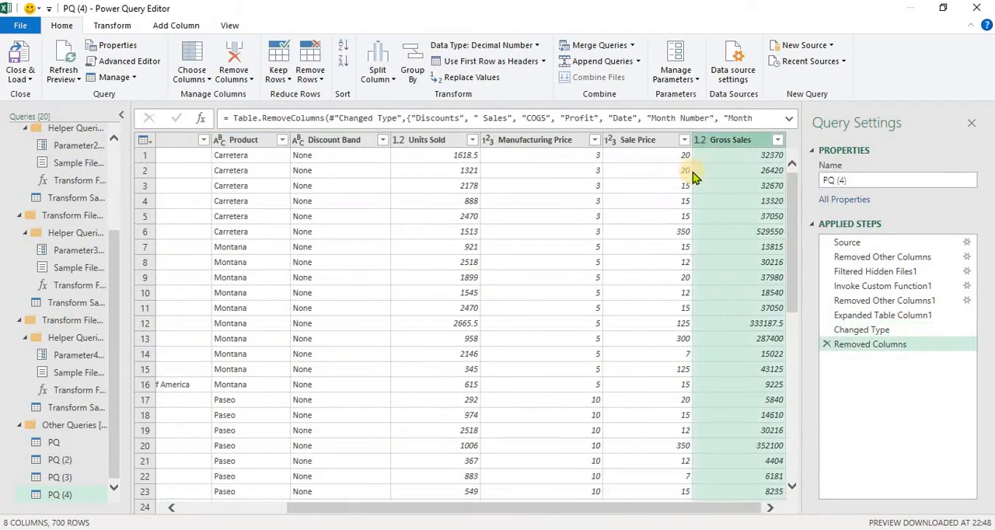
pyautogui.click(676, 140)
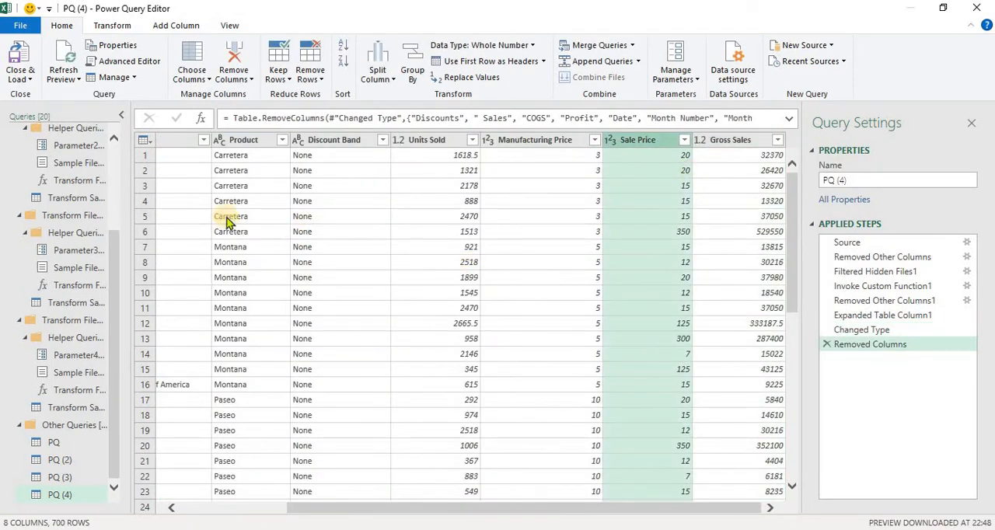
pyautogui.click(281, 140)
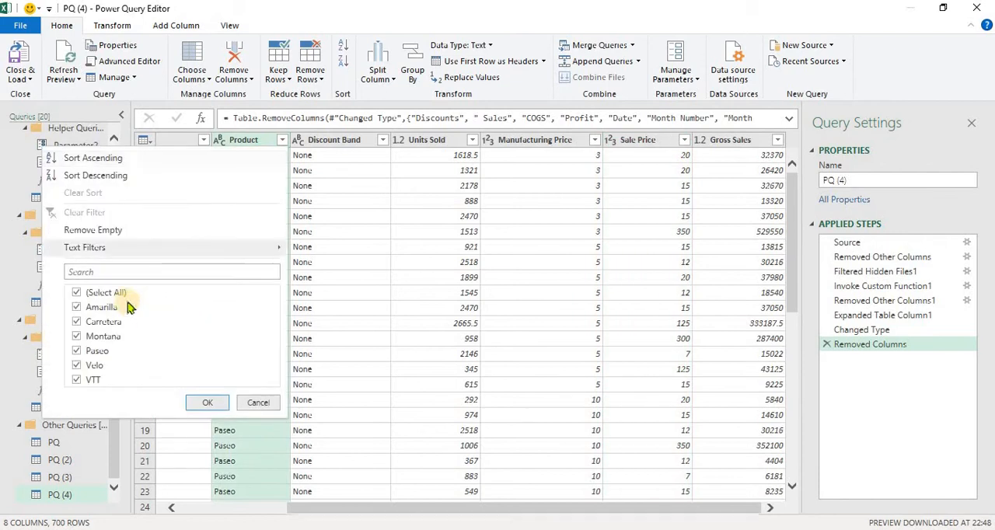
pyautogui.click(506, 328)
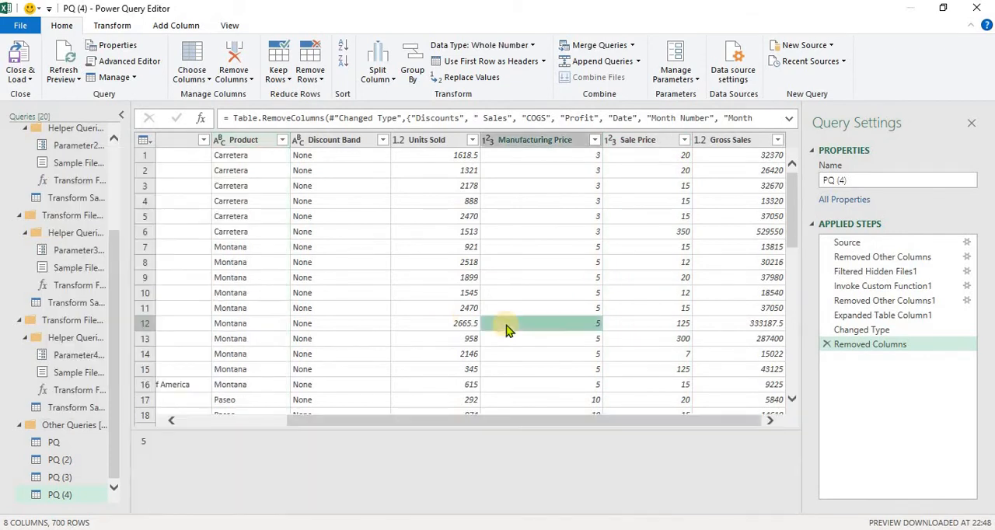
# - Filter the Country column to show only Mexico
pyautogui.press('Left')
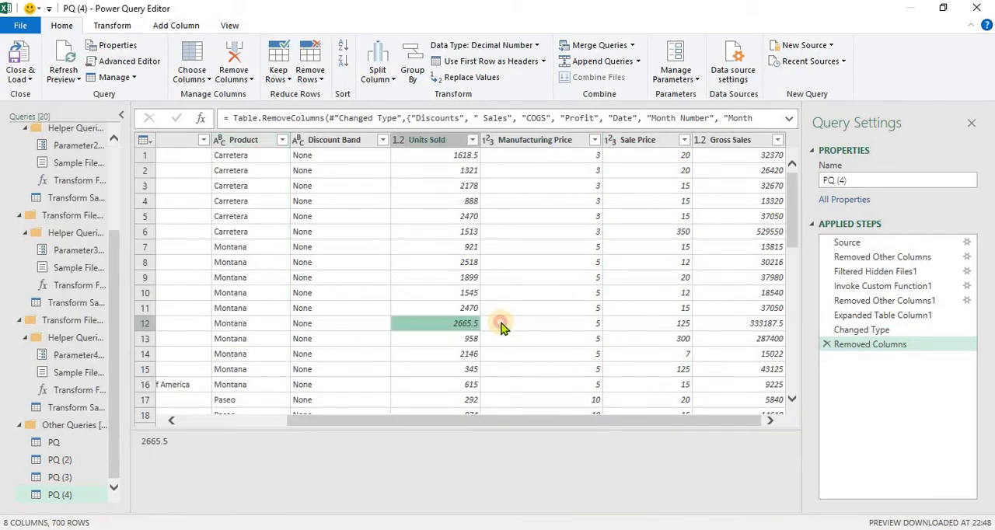
pyautogui.press('Right')
pyautogui.press('Up')
pyautogui.press('Left')
pyautogui.press('Left')
pyautogui.press('Home')
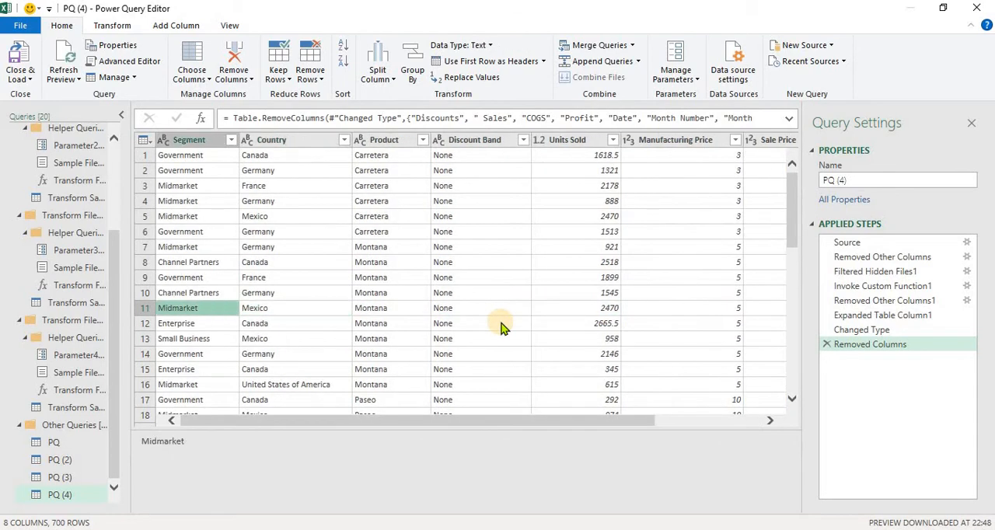
pyautogui.hotkey('shift', 'space')
pyautogui.click(343, 145)
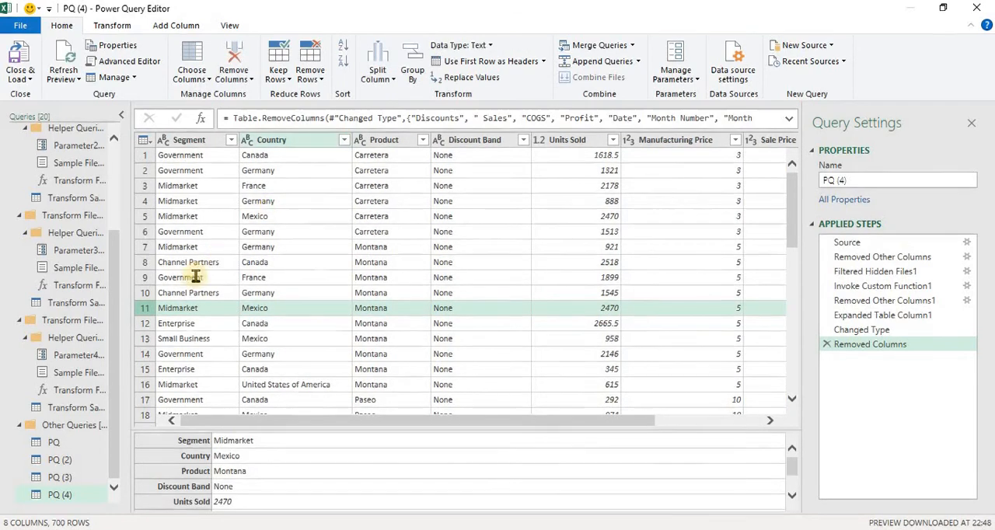
pyautogui.click(163, 292)
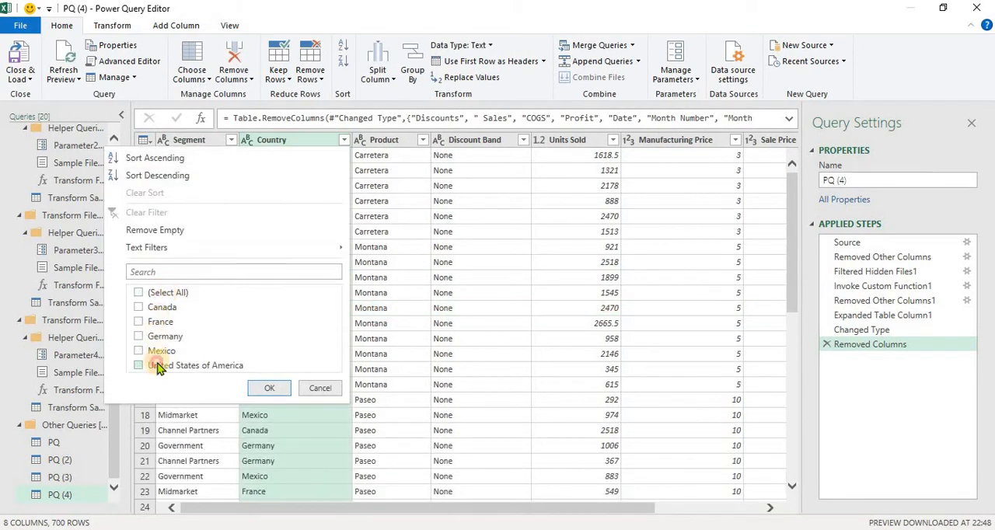
pyautogui.click(164, 351)
pyautogui.click(139, 365)
pyautogui.click(266, 388)
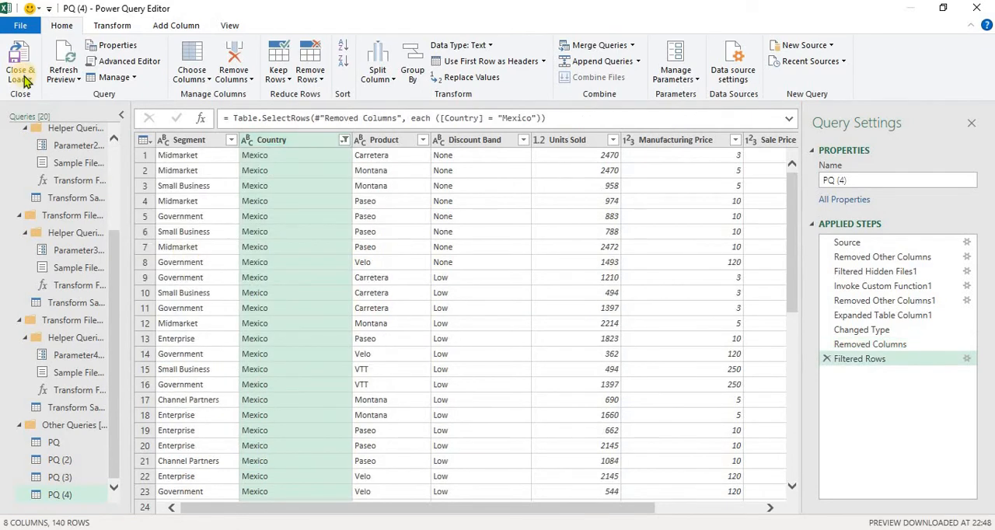
# - Close and load the Mexico query into a new worksheet, and delete the blank Sheet1 worksheet
pyautogui.click(28, 79)
pyautogui.click(47, 95)
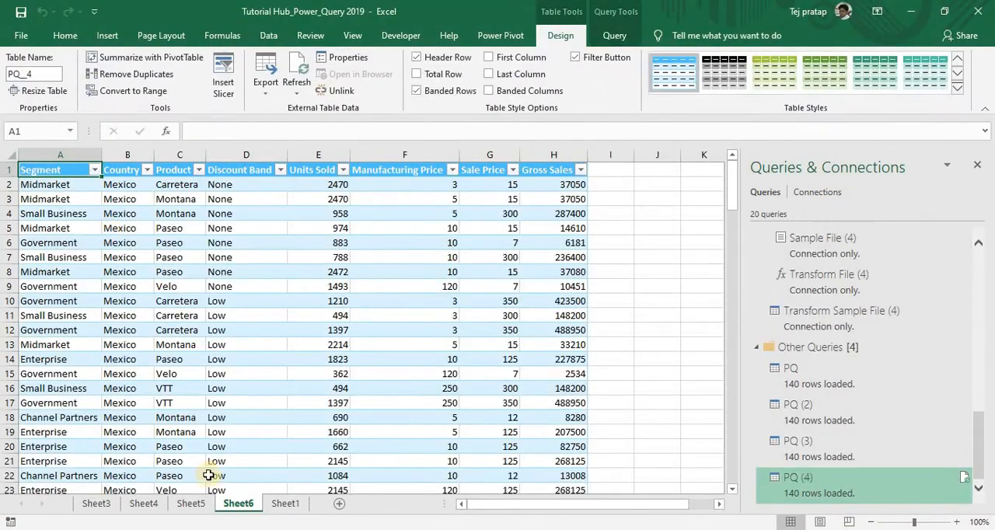
pyautogui.rightClick(286, 504)
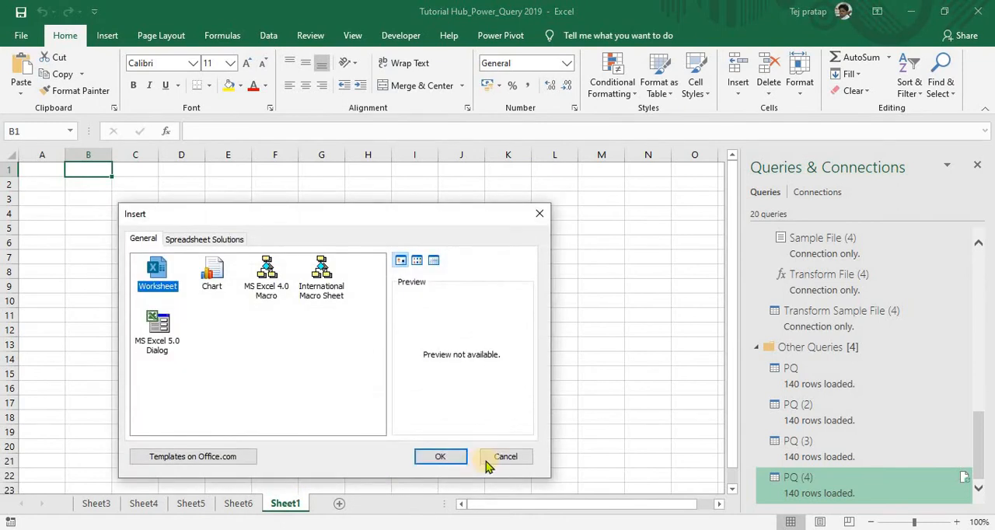
pyautogui.press('Escape')
pyautogui.rightClick(287, 505)
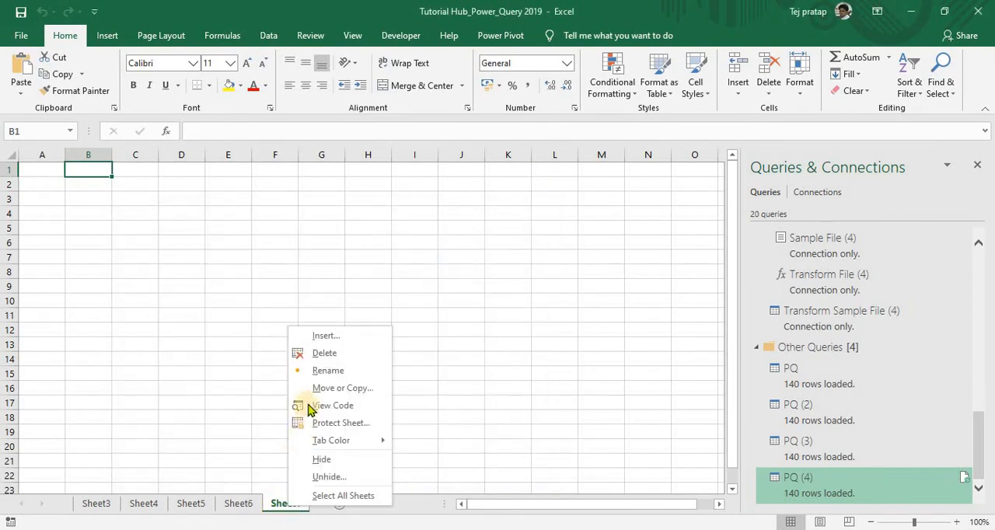
pyautogui.click(321, 354)
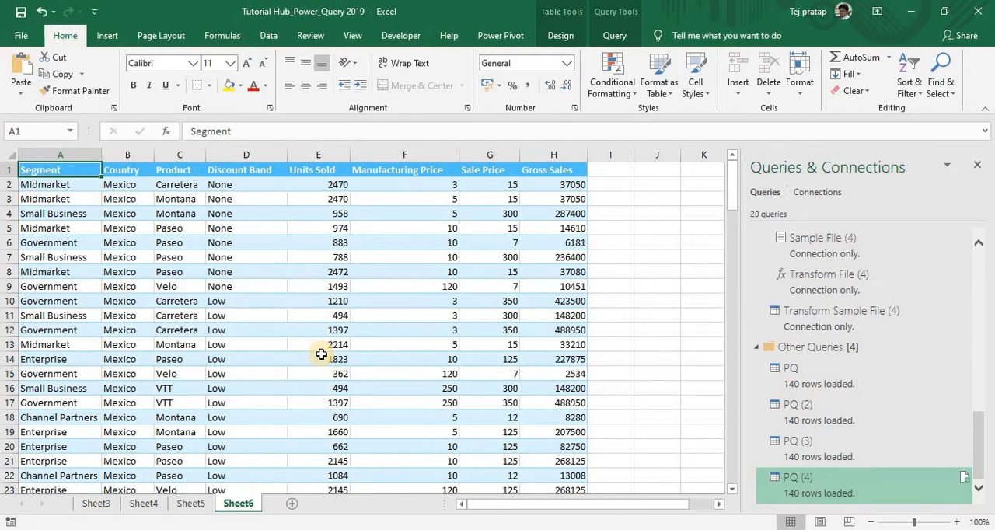
# - Turn off the header filter buttons of the Canada table on Sheet3
pyautogui.press('Down')
pyautogui.hotkey('ctrl', 'Down')
pyautogui.hotkey('ctrl', 'Up')
pyautogui.click(104, 501)
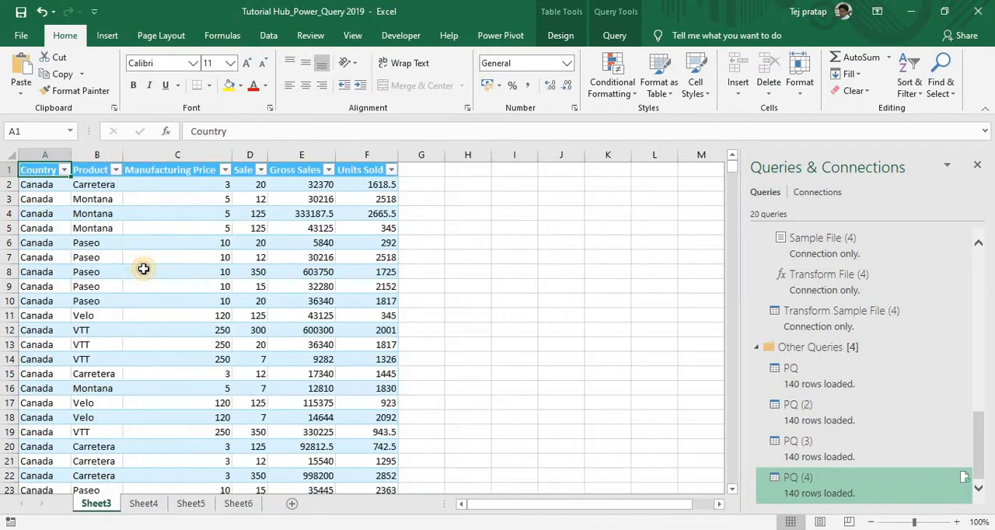
pyautogui.click(143, 269)
pyautogui.hotkey('ctrl', 'Up')
pyautogui.hotkey('ctrl', 'Left')
pyautogui.hotkey('ctrl', 'shift', 'l')
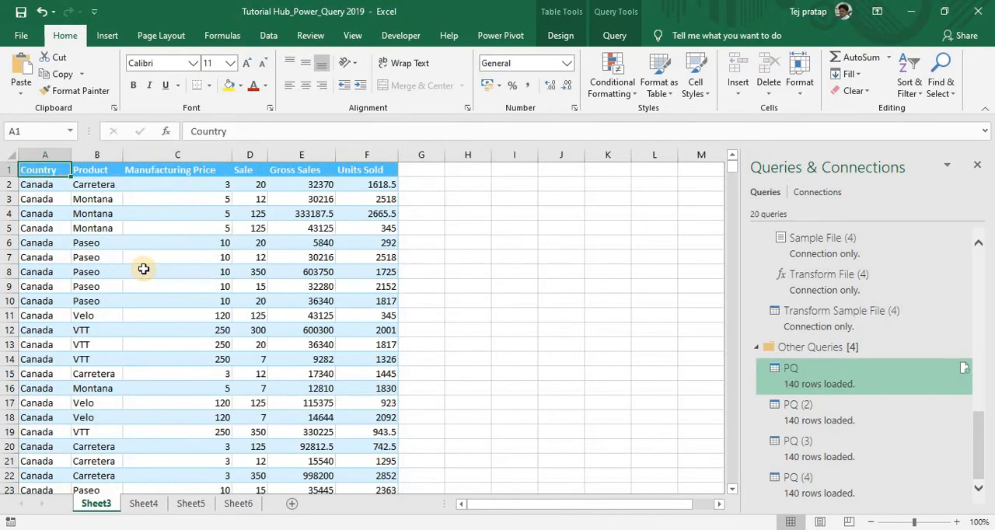
# - Look over the column headers and first rows of the Canada table on Sheet3
pyautogui.press('Right')
pyautogui.press('Right')
pyautogui.press('Left')
pyautogui.press('Left')
pyautogui.press('Right')
pyautogui.press('Right')
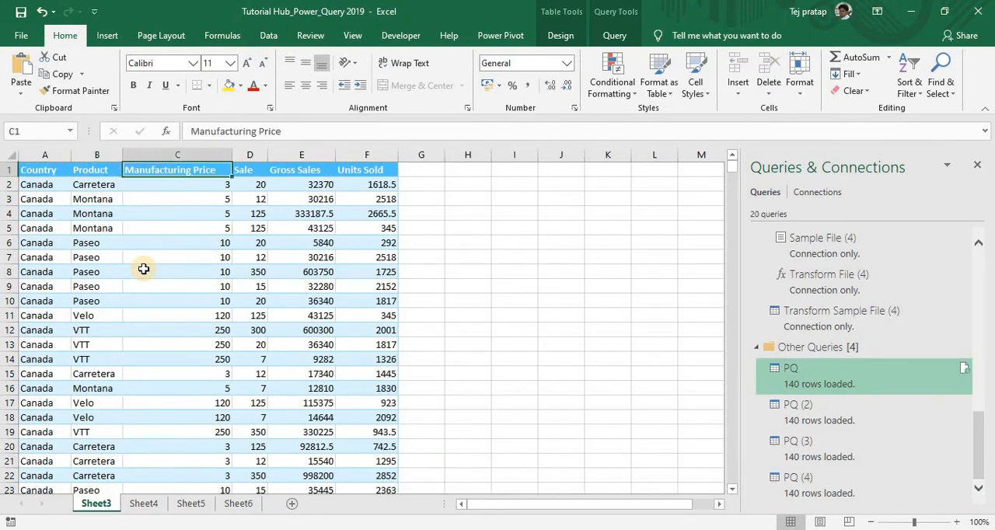
pyautogui.press('Left')
pyautogui.press('Left')
pyautogui.press('Down')
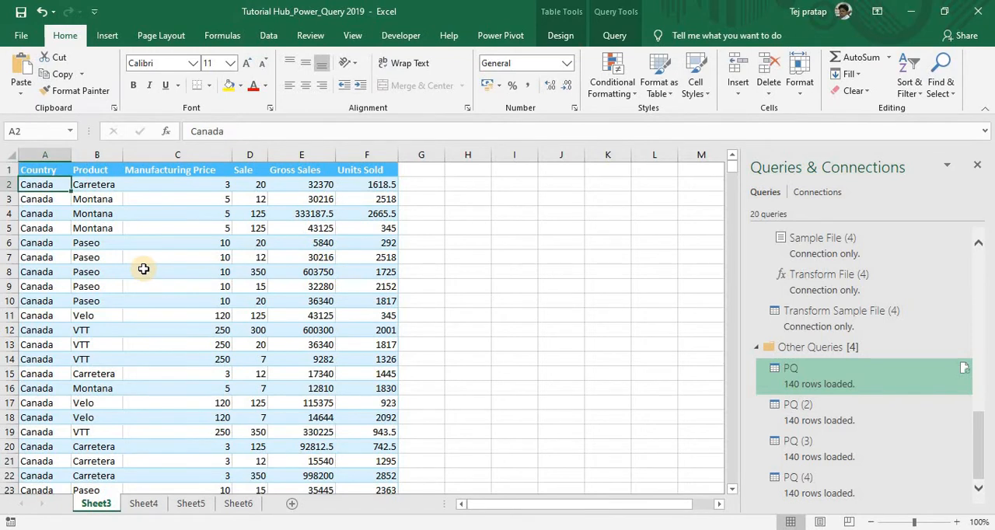
pyautogui.click(139, 375)
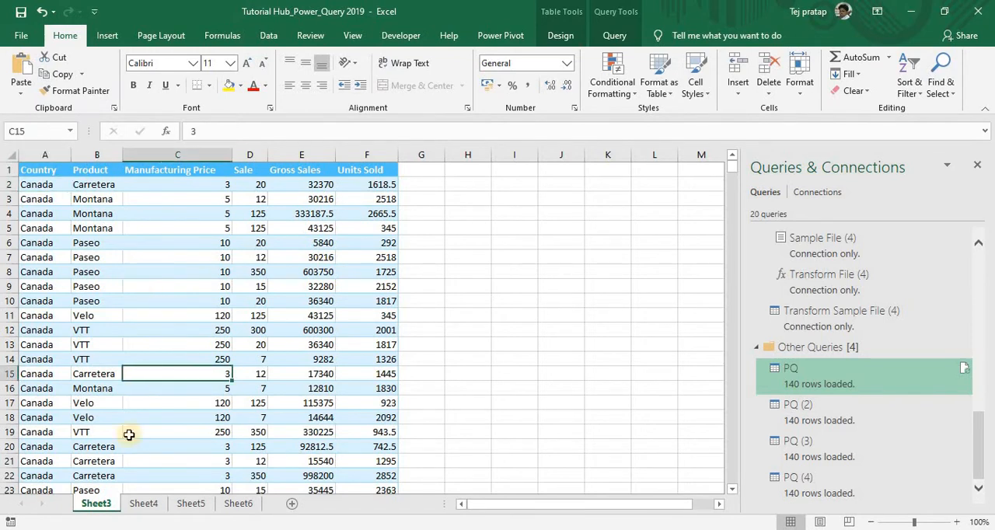
# - Review the France table on Sheet4 and the Mexico table on Sheet6 down to its last row
pyautogui.click(144, 503)
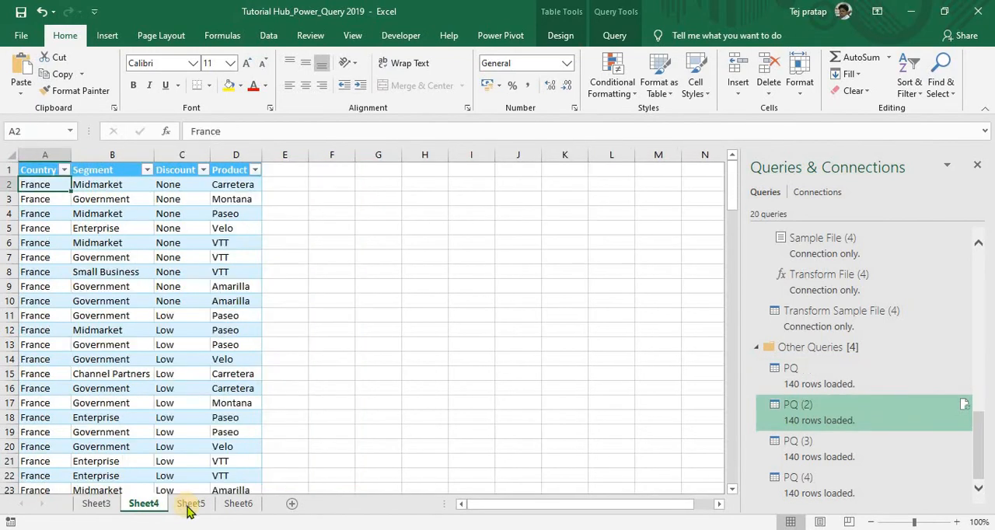
pyautogui.click(232, 505)
pyautogui.click(104, 320)
pyautogui.hotkey('ctrl', 'Up')
pyautogui.hotkey('ctrl', 'Left')
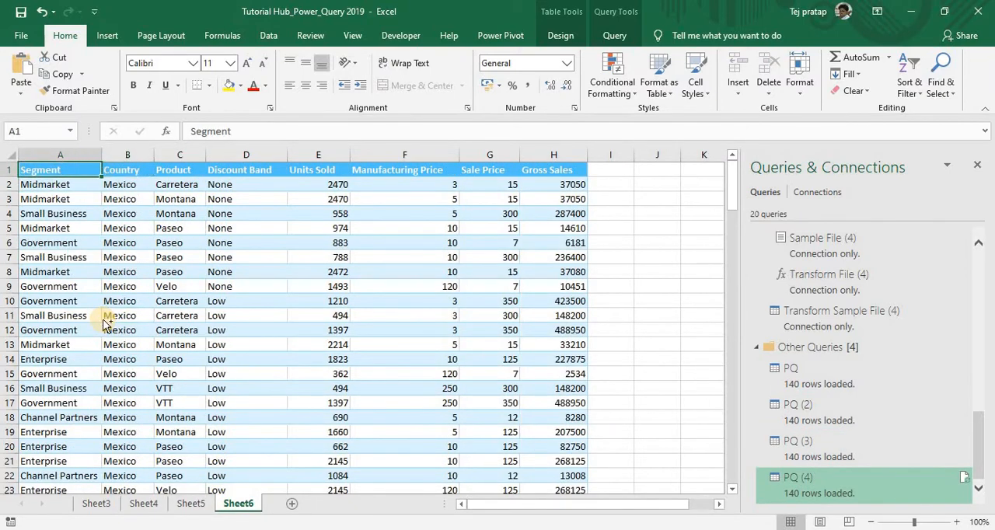
pyautogui.hotkey('ctrl', 'Down')
pyautogui.hotkey('ctrl', 'Up')
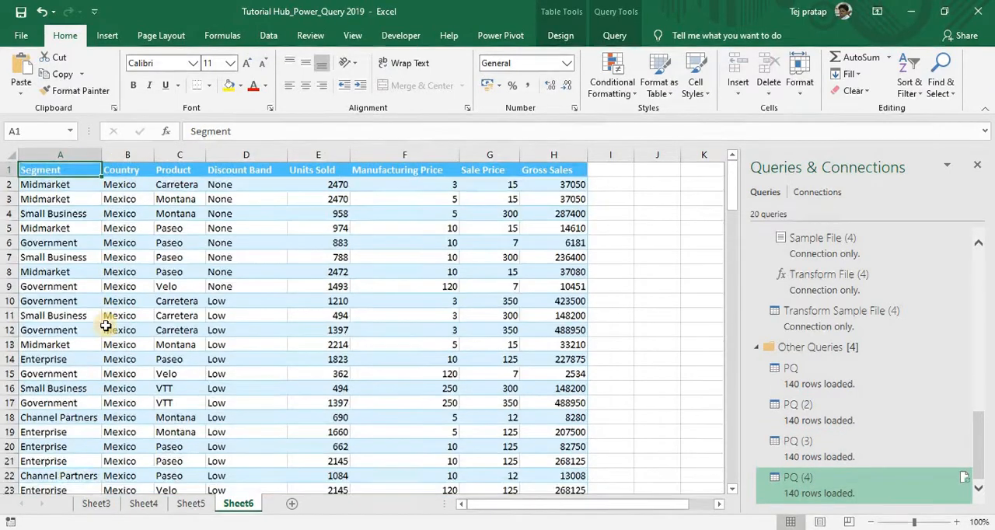
# - Check which countries the Country filter lists in the Sheet5 table, and return to Sheet6
pyautogui.click(191, 504)
pyautogui.hotkey('ctrl', 'Down')
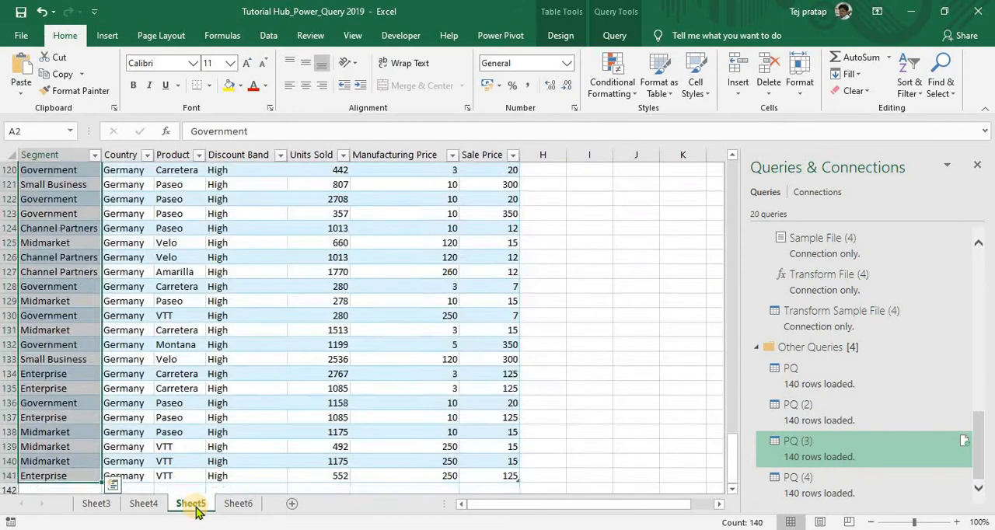
pyautogui.hotkey('ctrl', 'Up')
pyautogui.press('Right')
pyautogui.hotkey('alt', 'Down')
pyautogui.press('Tab')
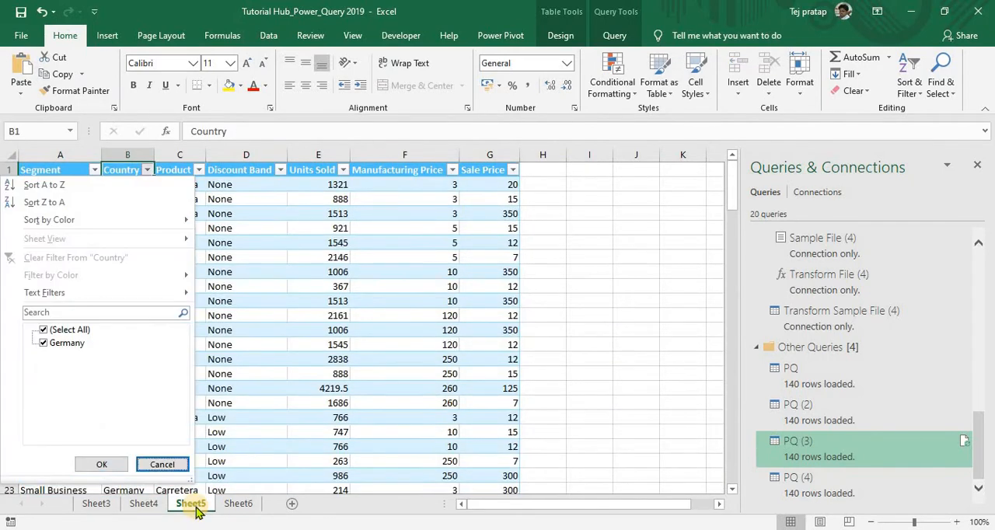
pyautogui.press('Return')
pyautogui.click(237, 503)
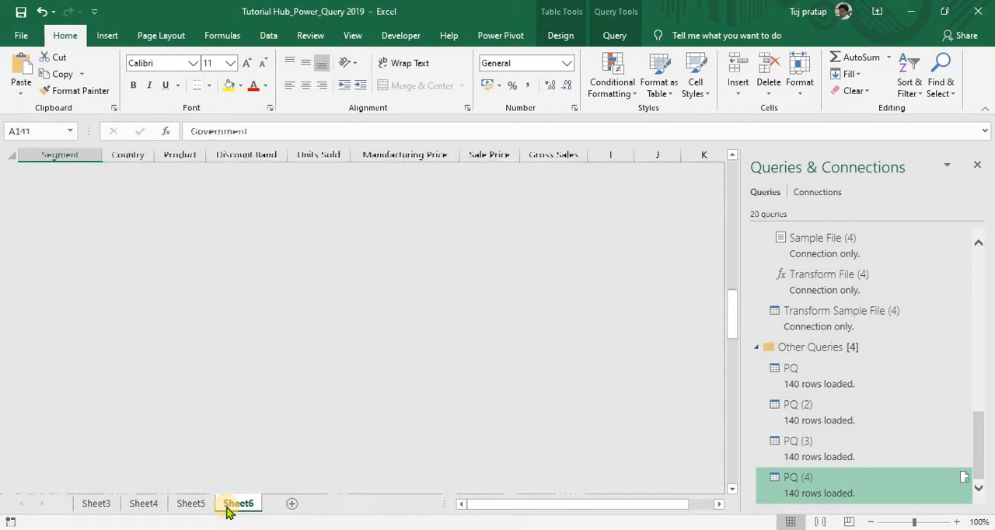
# - Examine the Mexico table on Sheet6 down to its last row and check which countries its Country filter lists
pyautogui.hotkey('ctrl', 'Down')
pyautogui.hotkey('ctrl', 'Up')
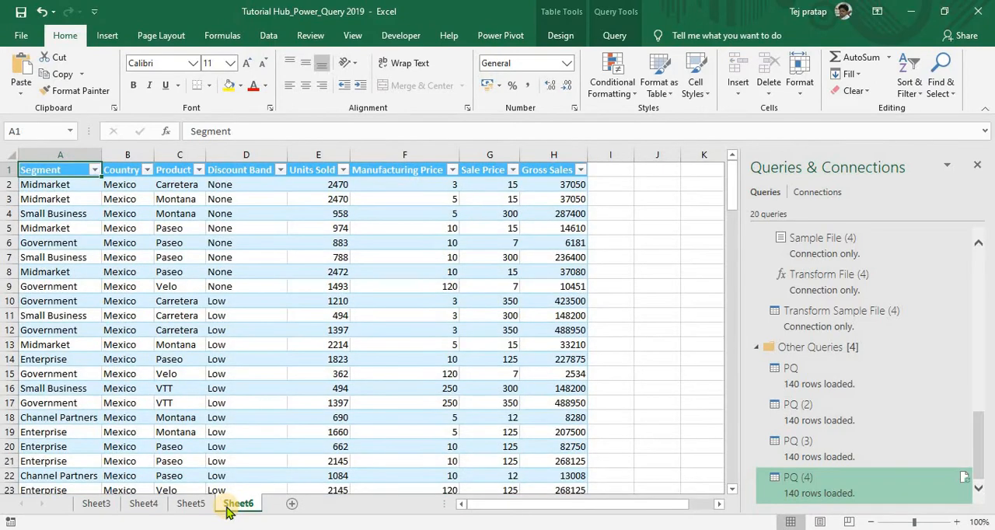
pyautogui.press('Right')
pyautogui.hotkey('alt', 'Down')
pyautogui.press('Escape')
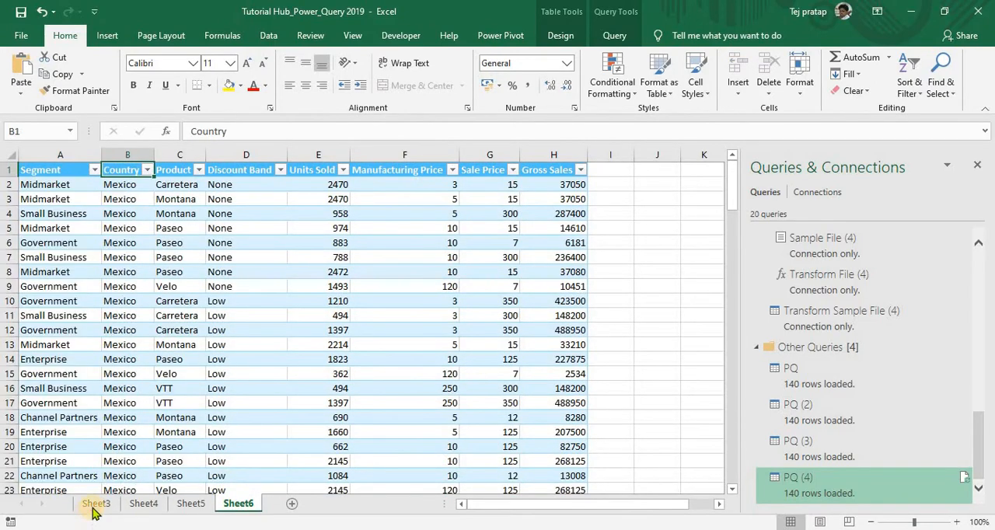
# - Check which countries the Country filter lists in the Sheet3 table
pyautogui.click(93, 503)
pyautogui.hotkey('ctrl', 'Home')
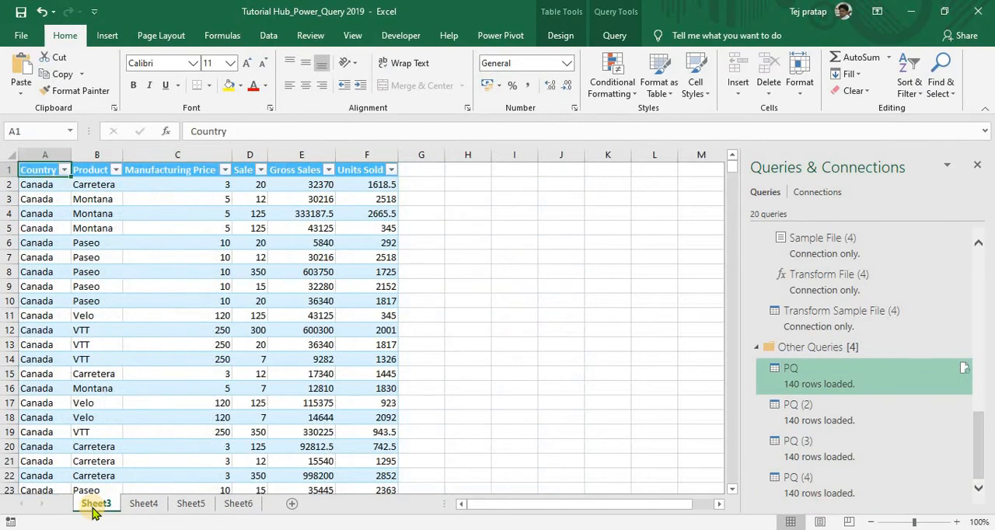
pyautogui.hotkey('alt', 'Down')
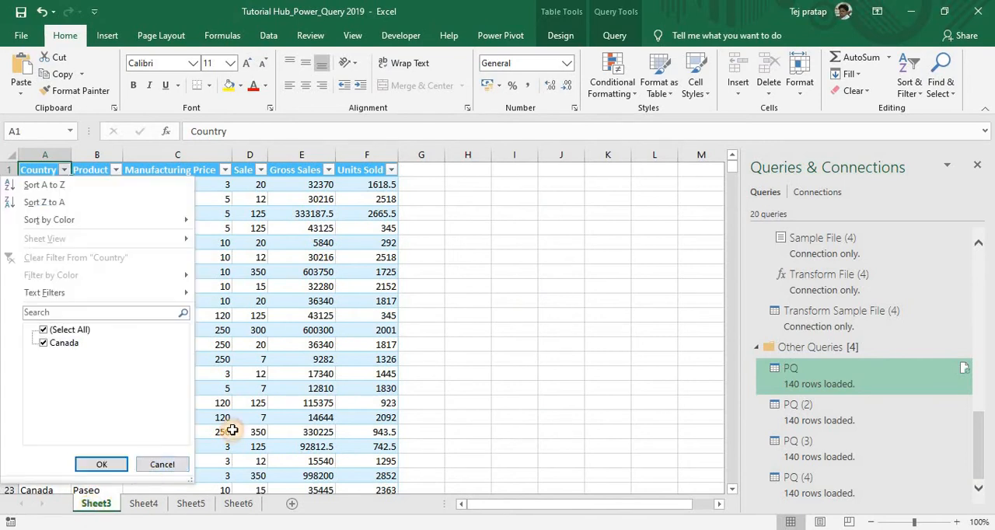
pyautogui.press('Escape')
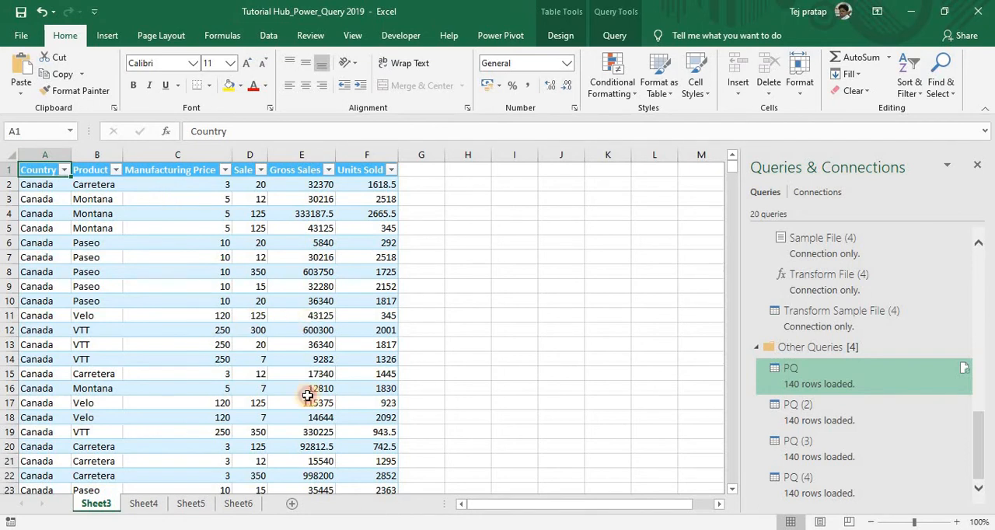
pyautogui.click(307, 329)
# - Open the Finacial Data workbook from the PQ folder on the desktop and maximize its window
pyautogui.hotkey('alt', 'Tab')
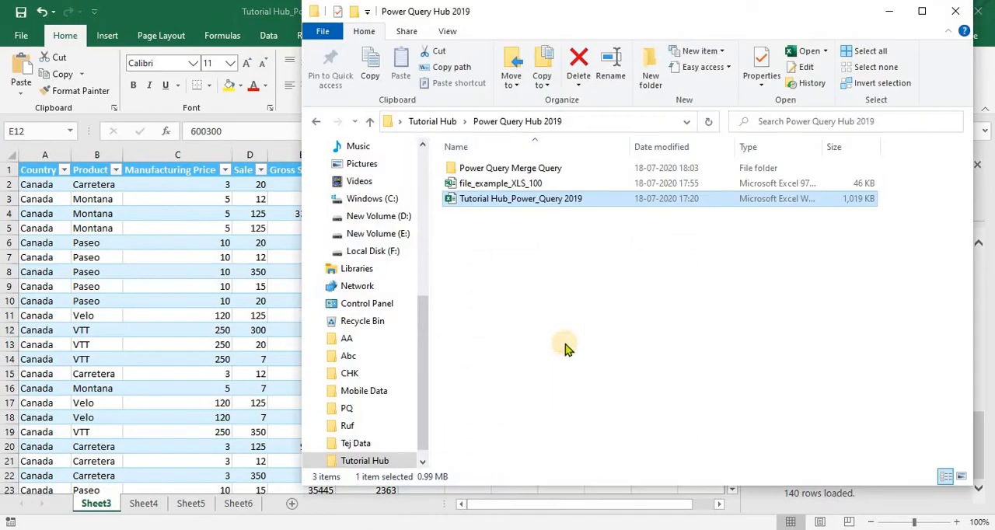
pyautogui.press('super+d')
pyautogui.click(176, 415)
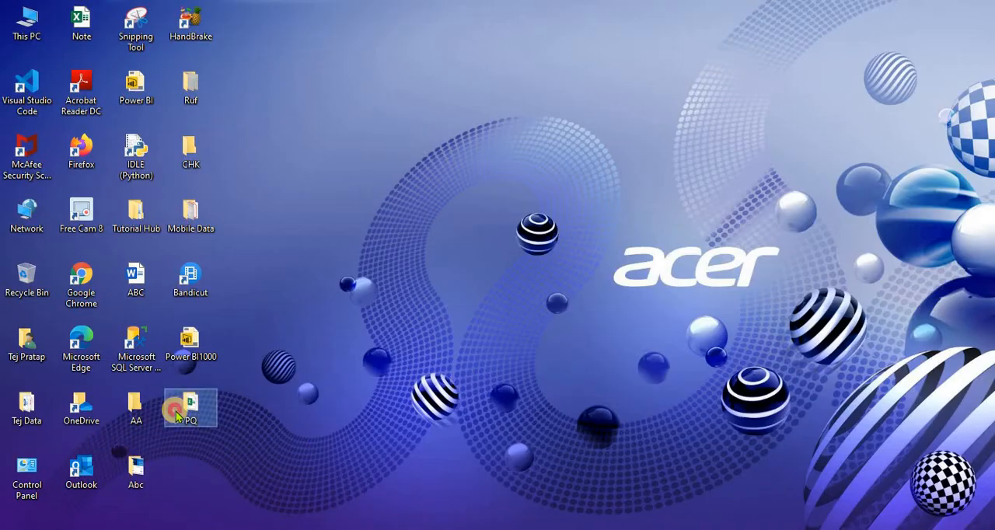
pyautogui.doubleClick(176, 415)
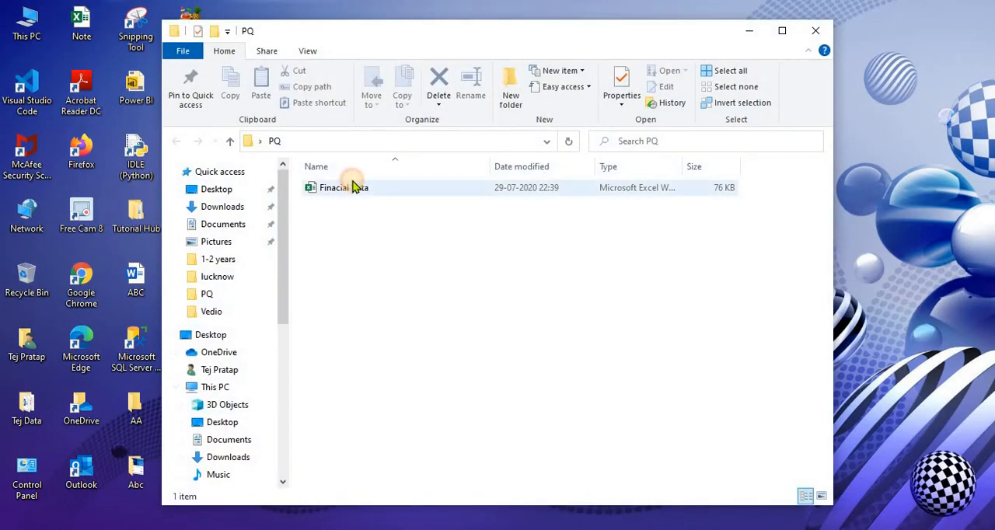
pyautogui.doubleClick(353, 187)
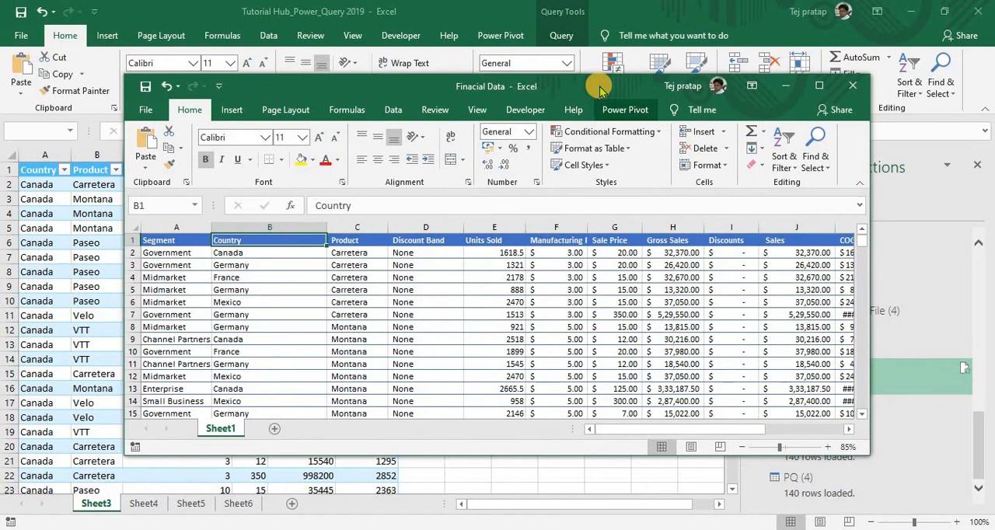
pyautogui.doubleClick(600, 87)
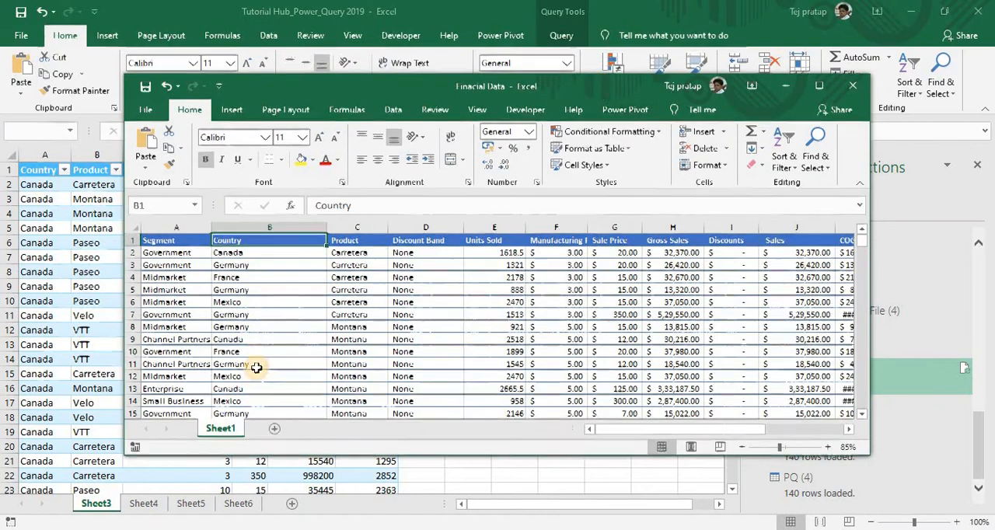
# - Turn on the header filters for the source data on Sheet1 of the Finacial Data workbook
pyautogui.click(256, 368)
pyautogui.hotkey('ctrl', 'Up')
pyautogui.hotkey('ctrl', 'shift', 'l')
pyautogui.press('Left')
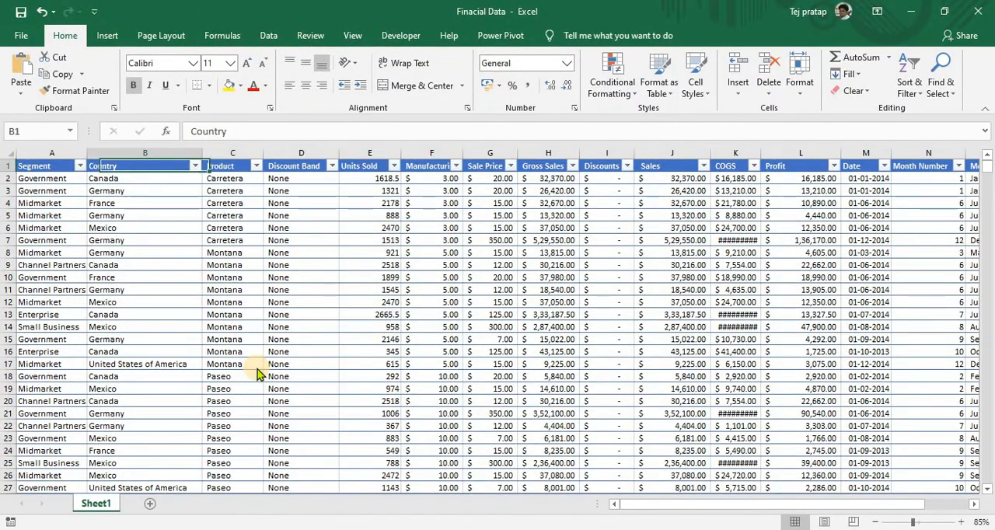
# - Check which countries the Country filter of the source data lists, without applying a filter
pyautogui.hotkey('alt', 'Down')
pyautogui.press('Down')
pyautogui.press('Down')
pyautogui.press('Down')
pyautogui.press('Down')
pyautogui.press('Down')
pyautogui.press('Down')
pyautogui.press('Down')
pyautogui.press('Down')
pyautogui.press('Down')
pyautogui.press('Down')
pyautogui.press('Down')
pyautogui.press('Down')
pyautogui.press('Up')
pyautogui.press('Up')
pyautogui.press('Up')
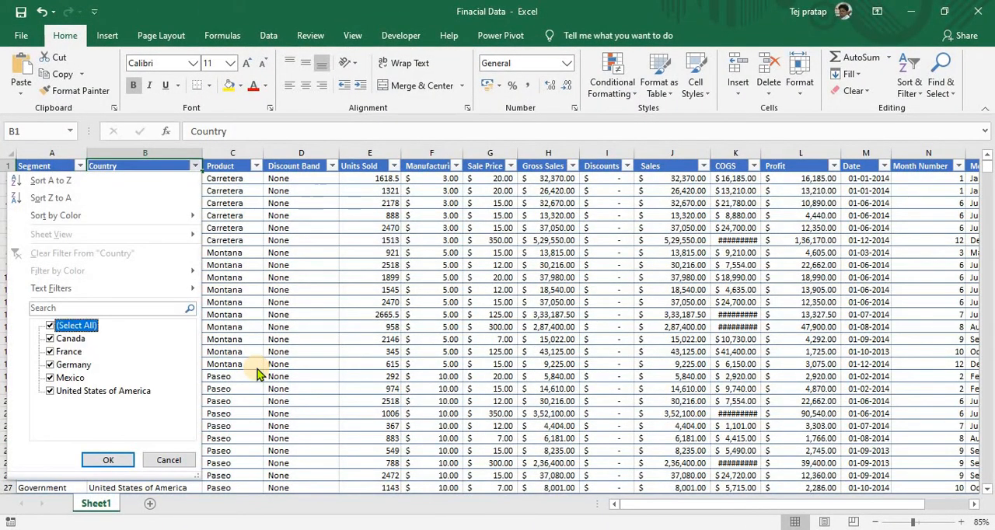
pyautogui.press('space')
pyautogui.press('Down')
pyautogui.press('Escape')
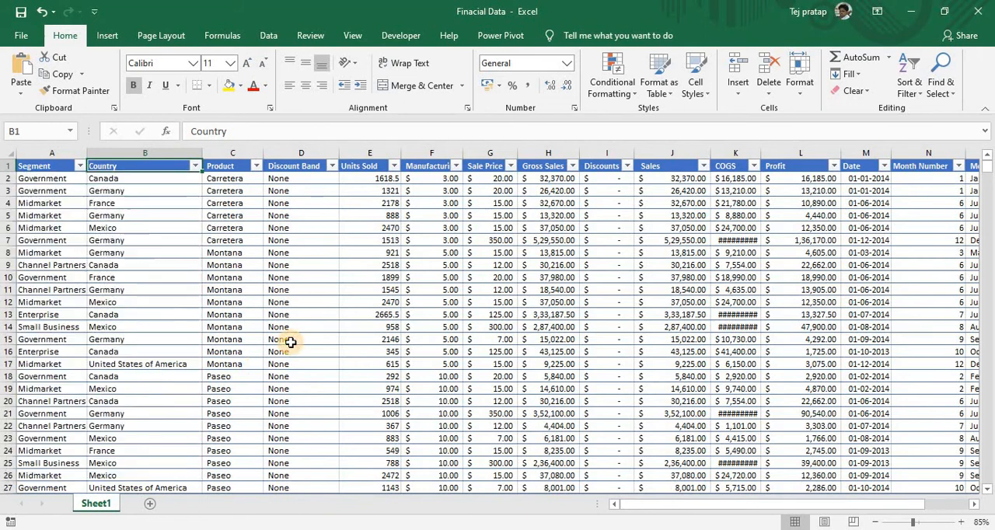
# - Look over the source data's column headers from Segment across to Sales and beyond
pyautogui.press('Left')
pyautogui.press('Right')
pyautogui.press('Right')
pyautogui.press('Left')
pyautogui.press('Left')
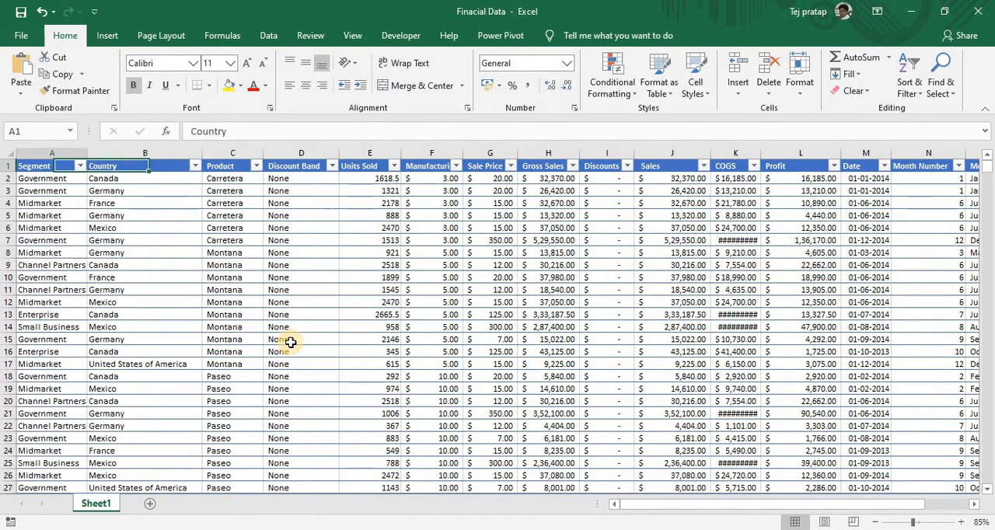
pyautogui.press('Right')
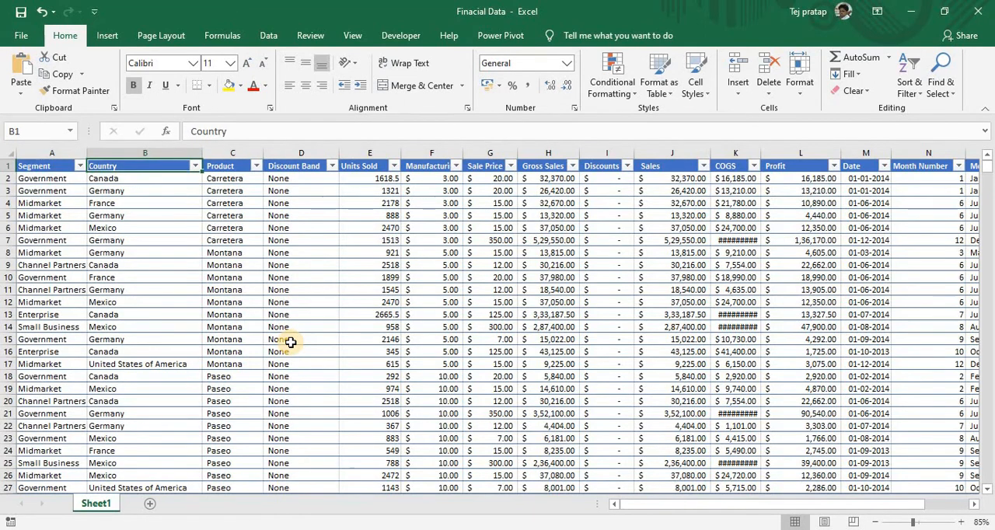
pyautogui.press('Right')
pyautogui.press('Right')
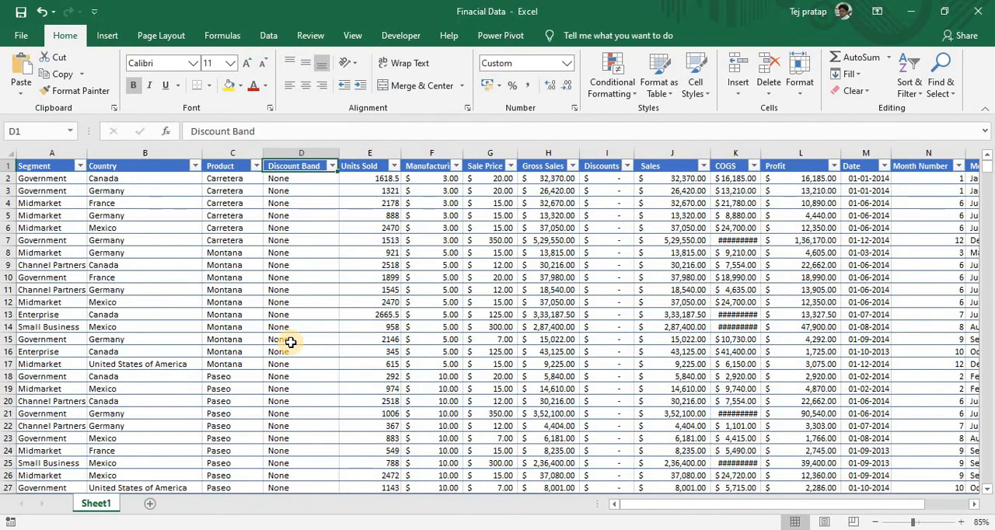
pyautogui.press('Right')
pyautogui.press('Right')
pyautogui.press('Right')
pyautogui.press('Right')
pyautogui.press('Right')
pyautogui.press('Right')
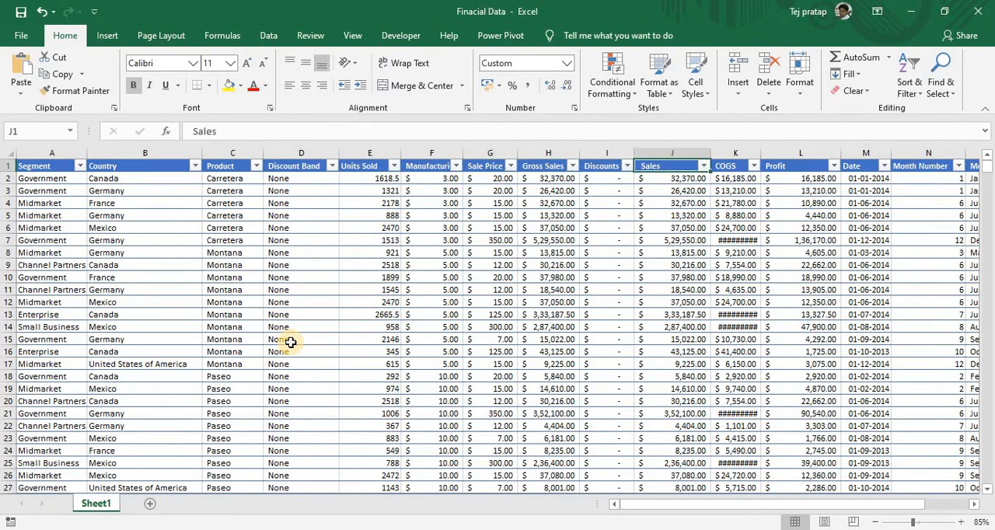
pyautogui.press('Right')
pyautogui.press('Home')
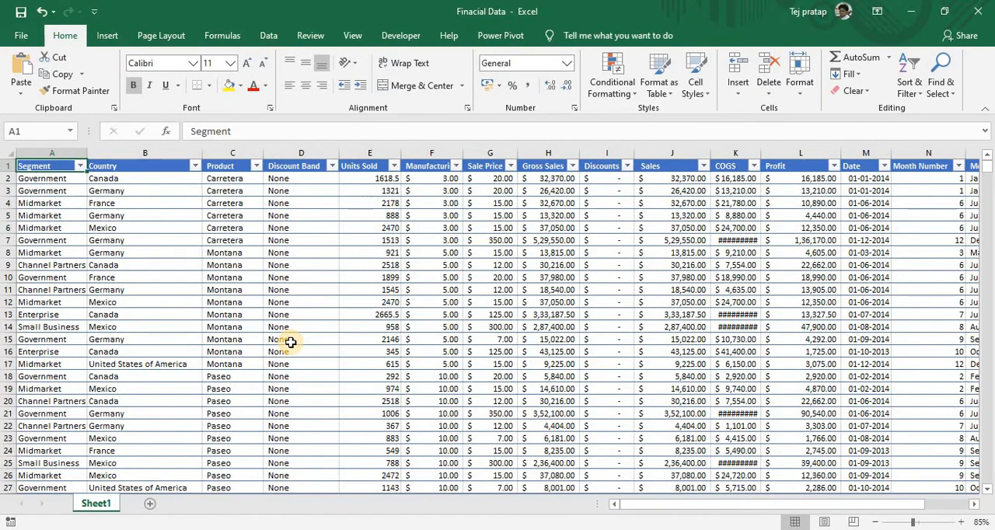
# - Filter the Country column of the source data to show only Canada
pyautogui.press('Right')
pyautogui.hotkey('alt', 'Down')
pyautogui.press('Down')
pyautogui.press('Down')
pyautogui.press('Down')
pyautogui.press('Down')
pyautogui.press('Down')
pyautogui.press('Down')
pyautogui.press('Down')
pyautogui.press('Down')
pyautogui.press('Down')
pyautogui.press('Down')
pyautogui.press('Down')
pyautogui.press('Down')
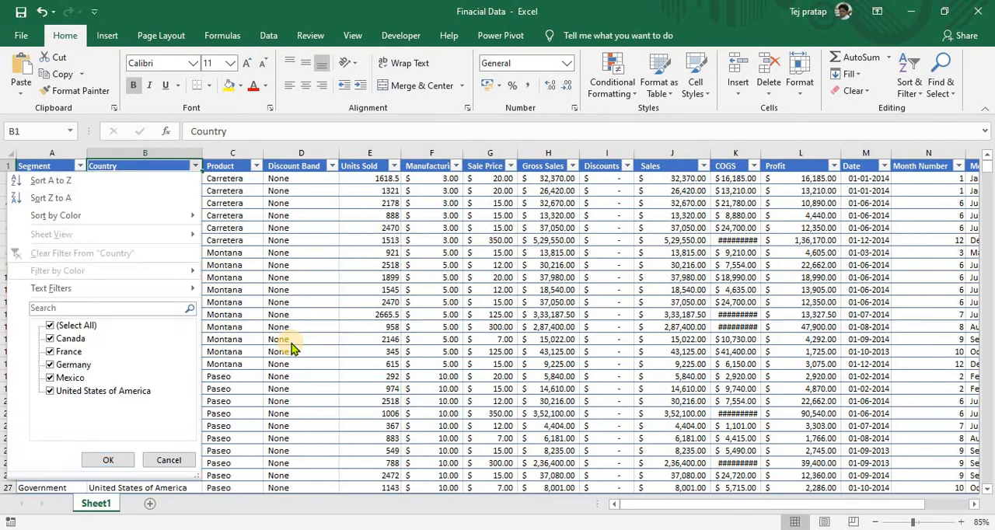
pyautogui.press('Up')
pyautogui.press('Up')
pyautogui.press('Up')
pyautogui.press('space')
pyautogui.press('Down')
pyautogui.press('space')
pyautogui.press('Return')
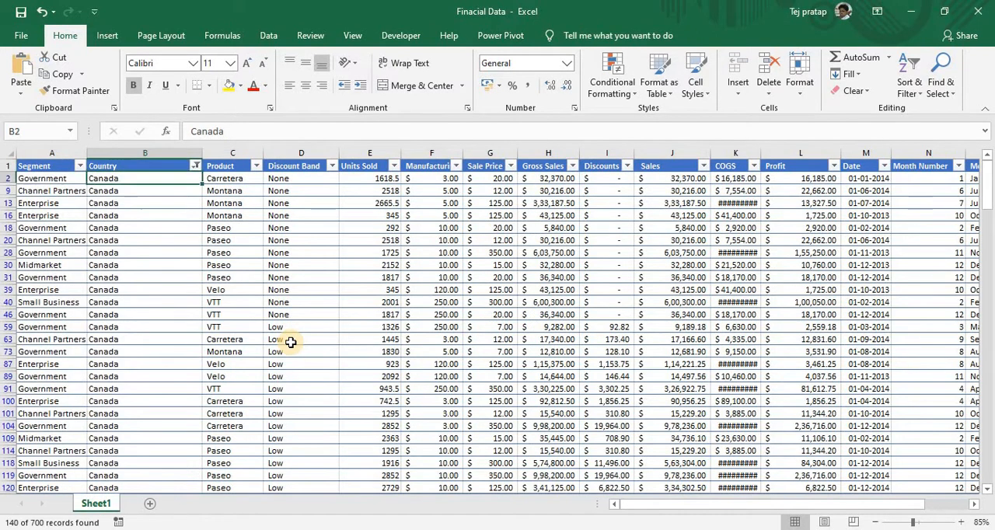
# - Delete the first 20 filtered Canada rows, from row 2 through row 101
pyautogui.press('Up')
pyautogui.hotkey('shift', 'Down')
pyautogui.hotkey('shift', 'Down')
pyautogui.hotkey('shift', 'Down')
pyautogui.hotkey('shift', 'Down')
pyautogui.hotkey('shift', 'Down')
pyautogui.hotkey('shift', 'Down')
pyautogui.hotkey('shift', 'Down')
pyautogui.hotkey('shift', 'Down')
pyautogui.hotkey('shift', 'Down')
pyautogui.hotkey('shift', 'Down')
pyautogui.hotkey('shift', 'Down')
pyautogui.hotkey('shift', 'Down')
pyautogui.hotkey('shift', 'Down')
pyautogui.hotkey('shift', 'Down')
pyautogui.hotkey('shift', 'Down')
pyautogui.hotkey('shift', 'Down')
pyautogui.hotkey('shift', 'Down')
pyautogui.hotkey('shift', 'Down')
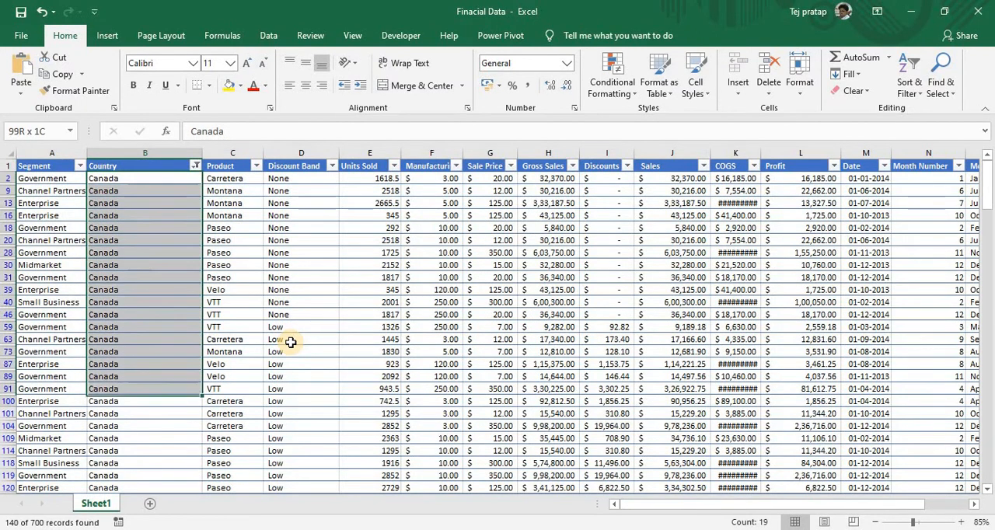
pyautogui.hotkey('shift', 'Down')
pyautogui.hotkey('shift', 'space')
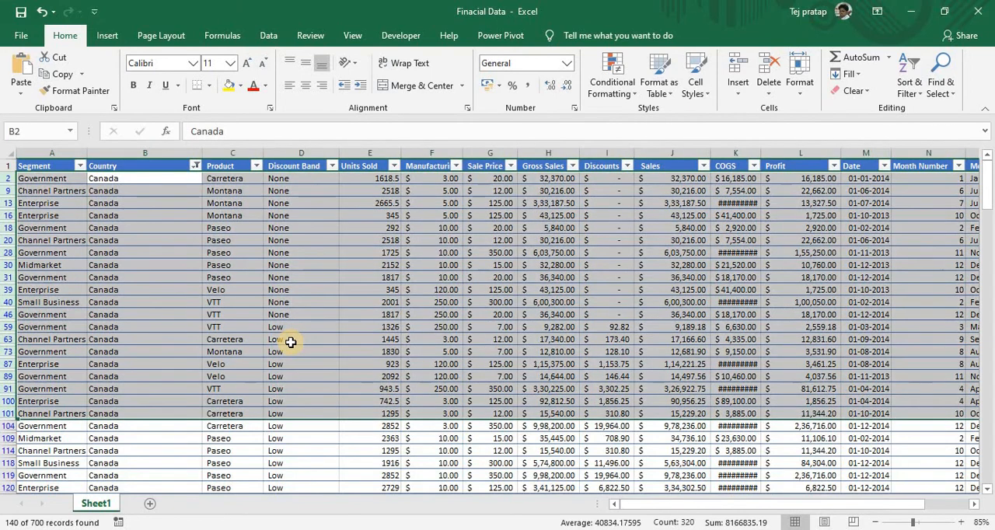
pyautogui.hotkey('ctrl', '-')
# - Clear the Canada filter by resetting the header filters, leaving the filter buttons on
pyautogui.press('Right')
pyautogui.press('Up')
pyautogui.press('Left')
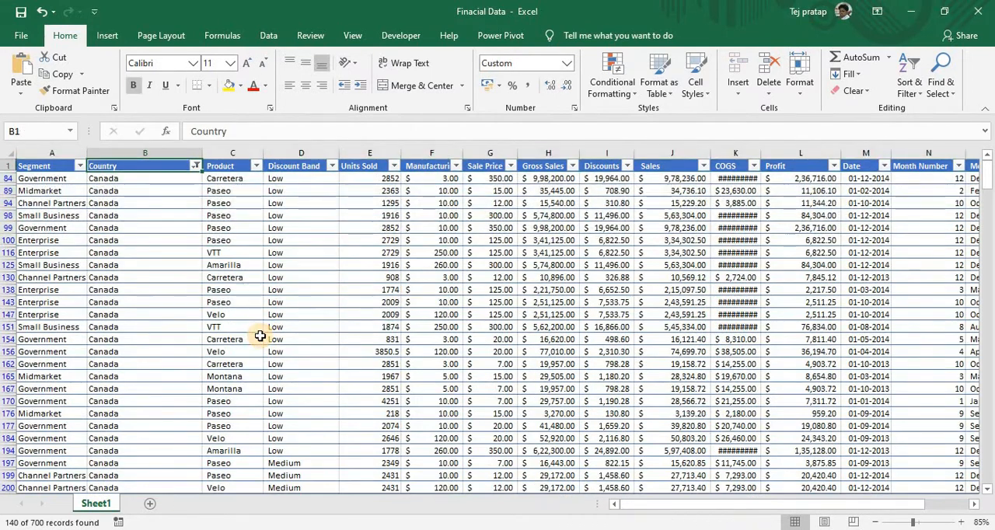
pyautogui.hotkey('ctrl', 'shift', 'l')
pyautogui.hotkey('ctrl', 'shift', 'l')
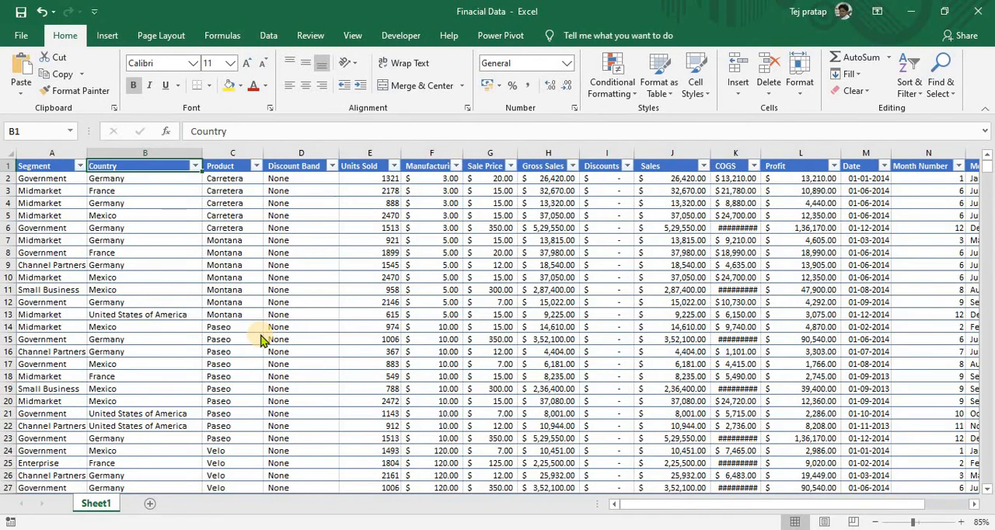
# - Filter the Country column of the source data to show only Mexico
pyautogui.hotkey('alt', 'Down')
pyautogui.press('Down')
pyautogui.press('Down')
pyautogui.press('Down')
pyautogui.press('Down')
pyautogui.press('Down')
pyautogui.press('Down')
pyautogui.press('Down')
pyautogui.press('Down')
pyautogui.press('Down')
pyautogui.press('Down')
pyautogui.press('Down')
pyautogui.press('Down')
pyautogui.press('Up')
pyautogui.press('Up')
pyautogui.press('space')
pyautogui.press('Down')
pyautogui.press('Down')
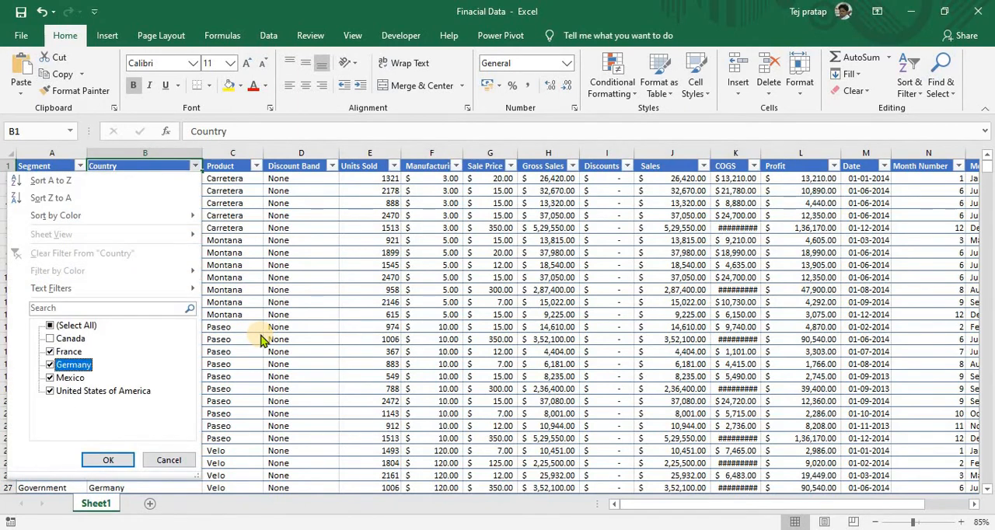
pyautogui.press('Down')
pyautogui.press('Up')
pyautogui.press('Up')
pyautogui.press('Up')
pyautogui.press('Up')
pyautogui.press('space')
pyautogui.press('Down')
pyautogui.press('Down')
pyautogui.press('Down')
pyautogui.press('Down')
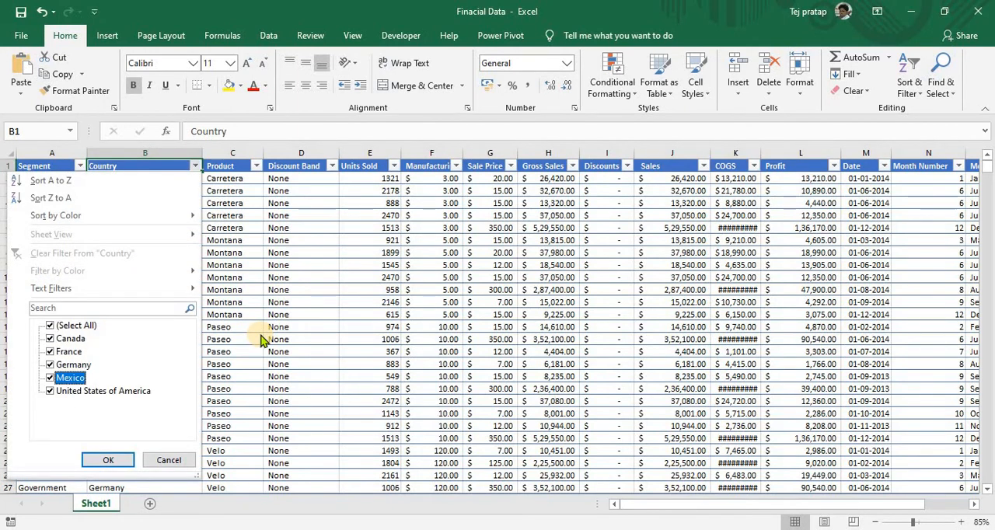
pyautogui.press('Up')
pyautogui.press('Up')
pyautogui.press('Up')
pyautogui.press('Up')
pyautogui.press('space')
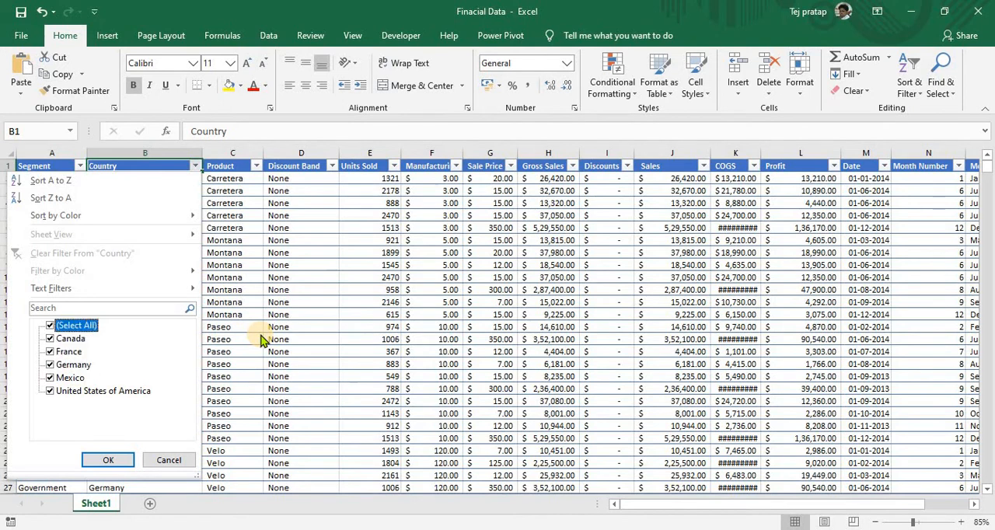
pyautogui.press('Down')
pyautogui.press('Down')
pyautogui.press('Down')
# - Delete the first ten filtered Mexico rows, from row 5 through row 53
pyautogui.press('Down')
pyautogui.press('space')
pyautogui.press('Return')
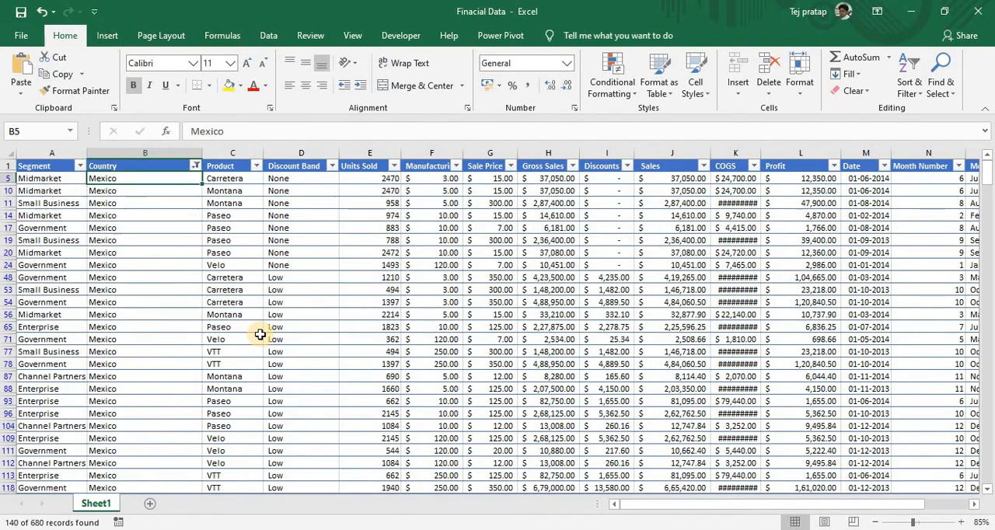
pyautogui.hotkey('shift', 'Down')
pyautogui.hotkey('shift', 'Up')
pyautogui.press('Down')
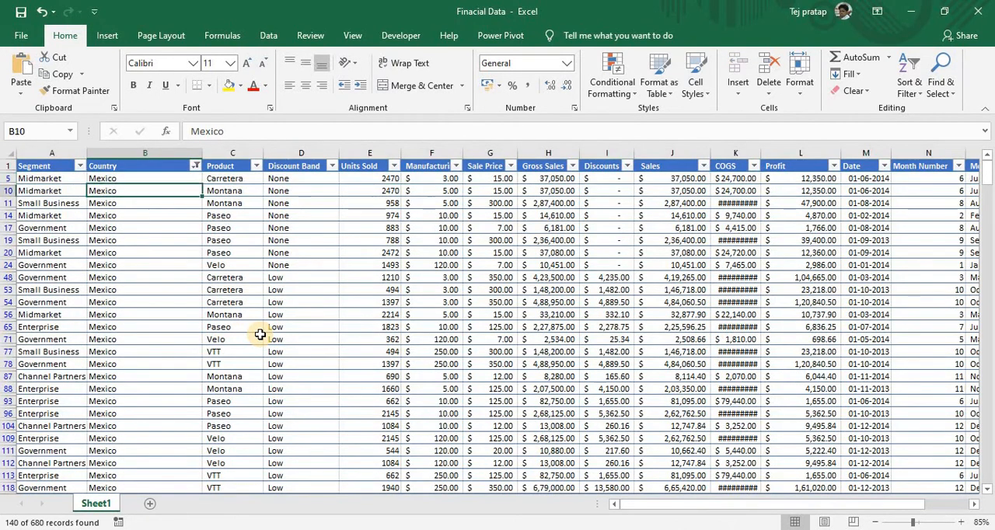
pyautogui.press('Up')
pyautogui.hotkey('shift', 'Down')
pyautogui.hotkey('shift', 'Down')
pyautogui.hotkey('shift', 'Down')
pyautogui.hotkey('shift', 'Down')
pyautogui.hotkey('shift', 'Down')
pyautogui.hotkey('shift', 'Down')
pyautogui.hotkey('shift', 'Down')
pyautogui.hotkey('shift', 'Down')
pyautogui.hotkey('shift', 'Down')
pyautogui.hotkey('shift', 'space')
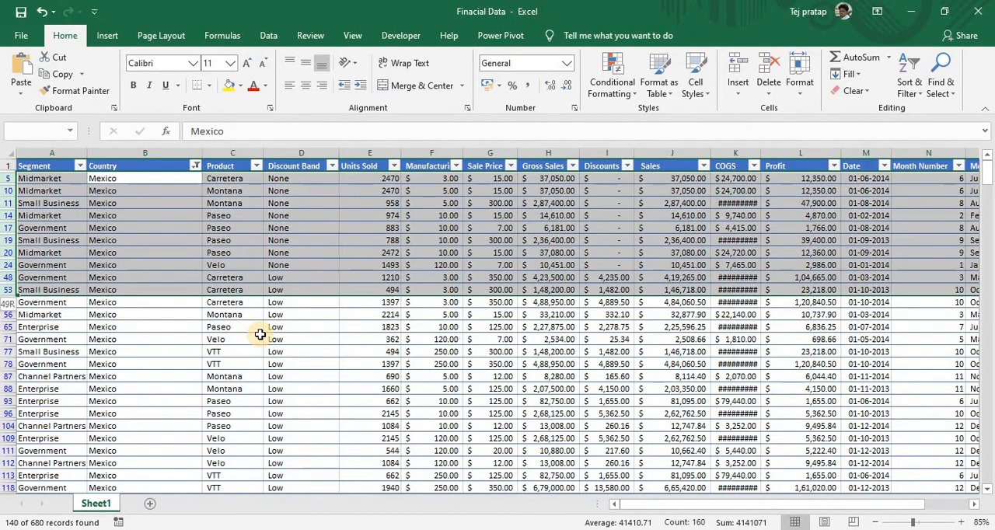
pyautogui.hotkey('ctrl', '-')
# - Turn off the header filters and close the Finacial Data workbook, saving its changes
pyautogui.hotkey('ctrl', 'Up')
pyautogui.hotkey('ctrl', 'shift', 'l')
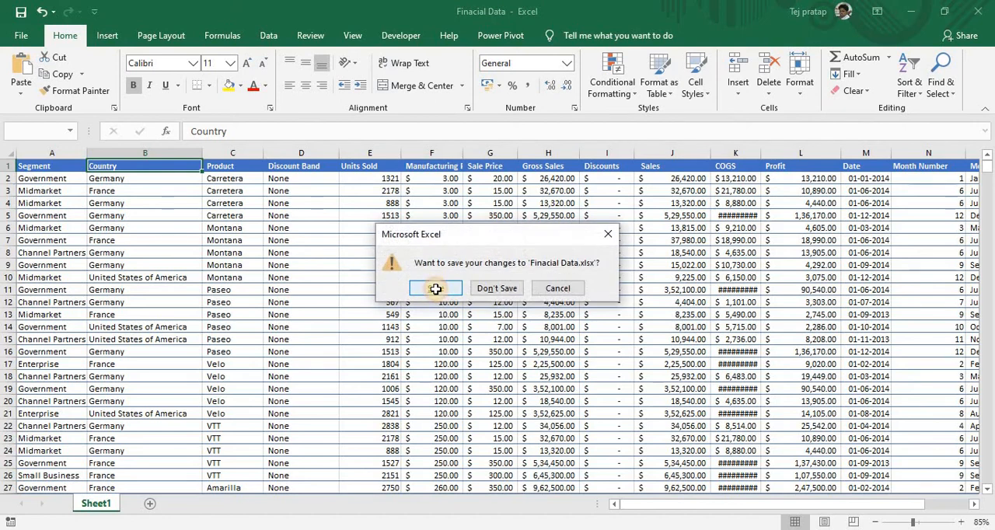
pyautogui.click(436, 289)
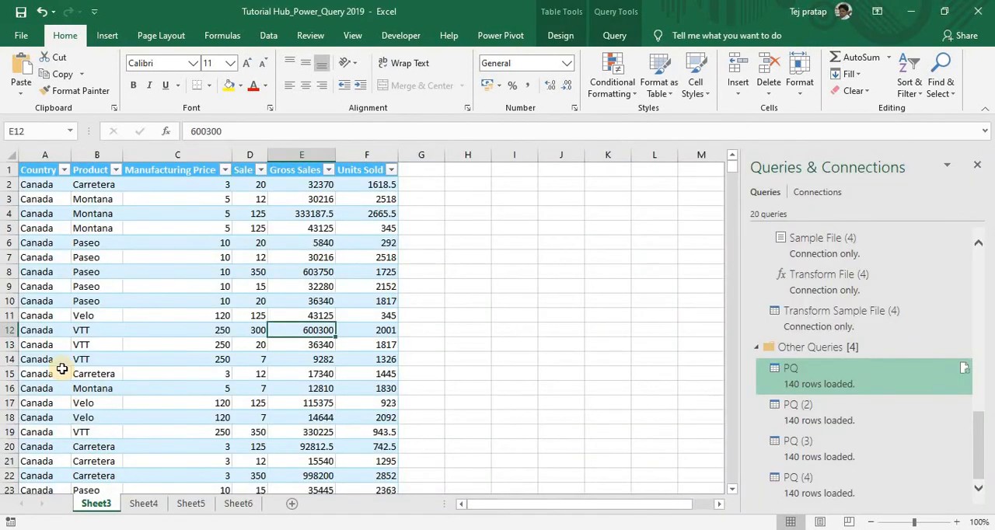
# - Check the number of Country entries in the Sheet3 Canada table by selecting them all, and switch to Sheet6
pyautogui.hotkey('ctrl', 'Up')
pyautogui.hotkey('ctrl', 'Left')
pyautogui.press('Down')
pyautogui.hotkey('ctrl', 'shift', 'Down')
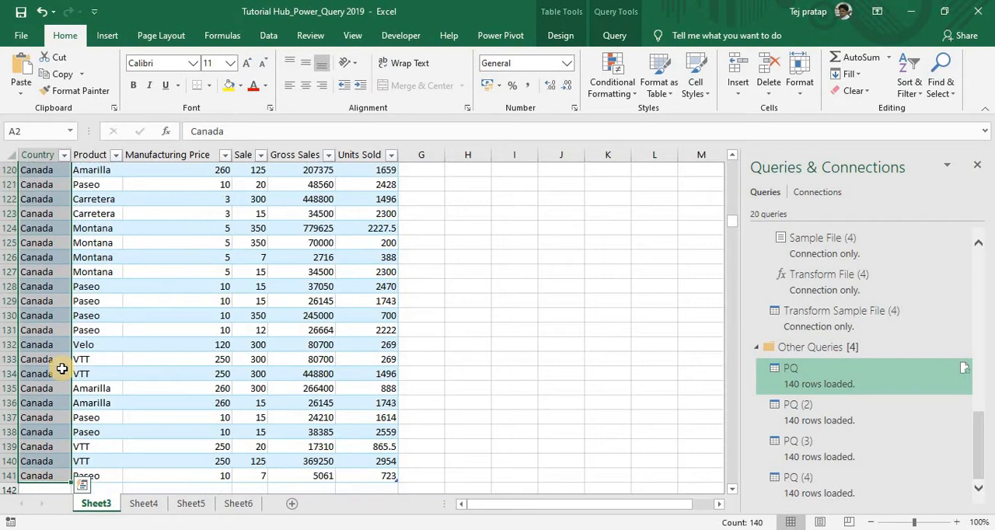
pyautogui.hotkey('ctrl', 'shift', 'Up')
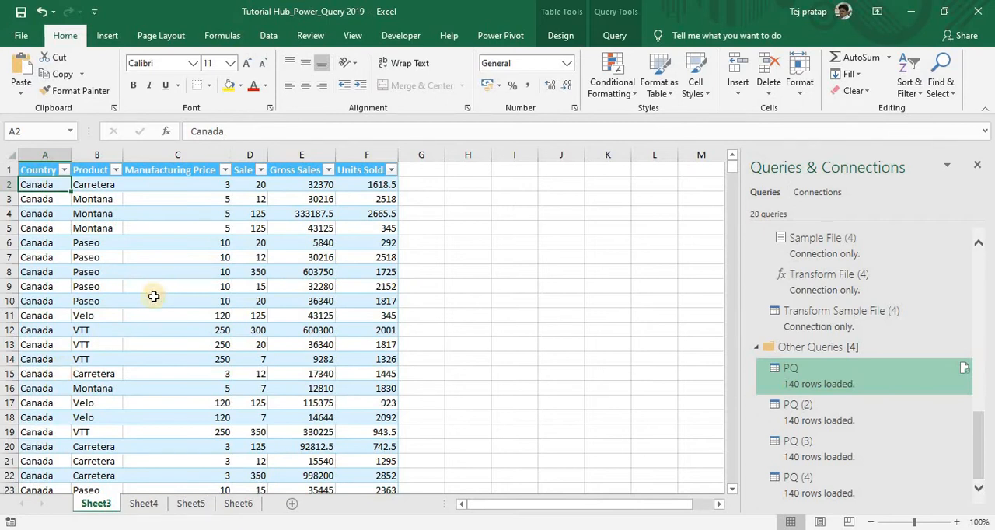
pyautogui.click(238, 504)
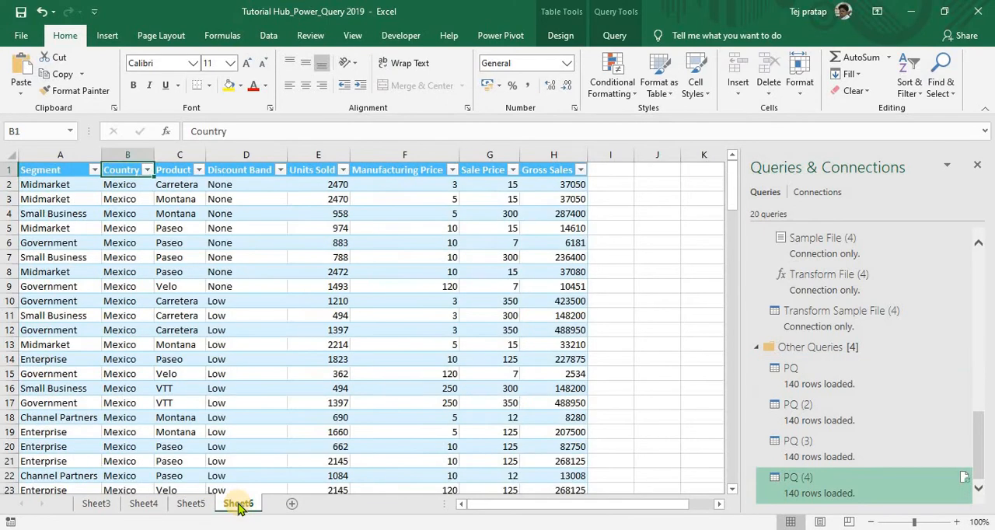
# - Check the number of Segment entries in the Sheet6 Mexico table by selecting them all, and return to the first entry
pyautogui.press('Down')
pyautogui.press('Left')
pyautogui.hotkey('ctrl', 'shift', 'Down')
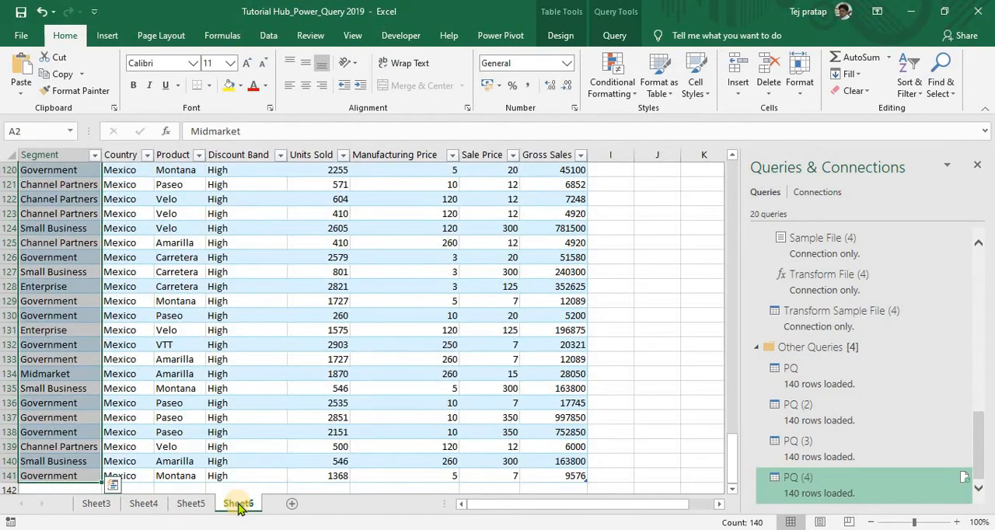
pyautogui.hotkey('ctrl', 'shift', 'Up')
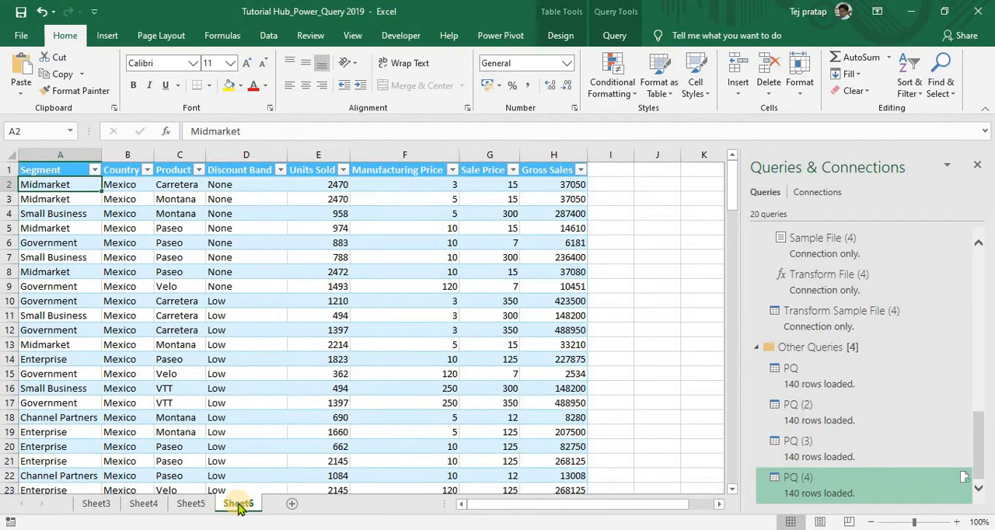
# - Refresh the Sheet6 Mexico table from its source and select all Segment entries to recount them
pyautogui.rightClick(201, 289)
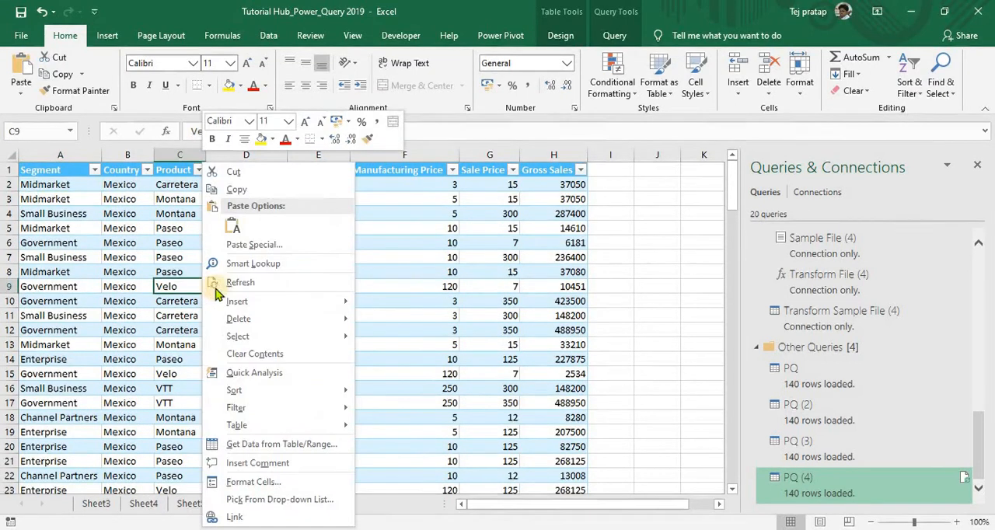
pyautogui.click(219, 283)
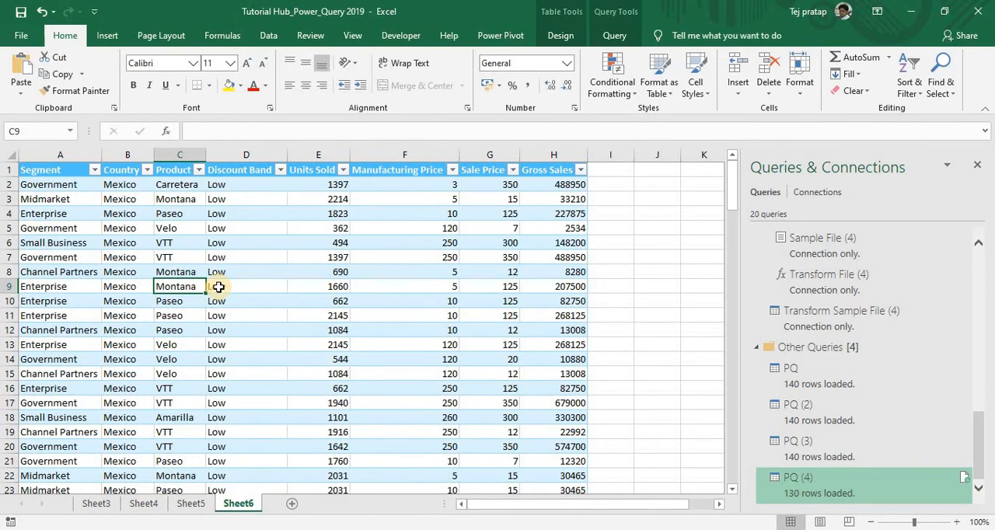
pyautogui.hotkey('ctrl', 'Up')
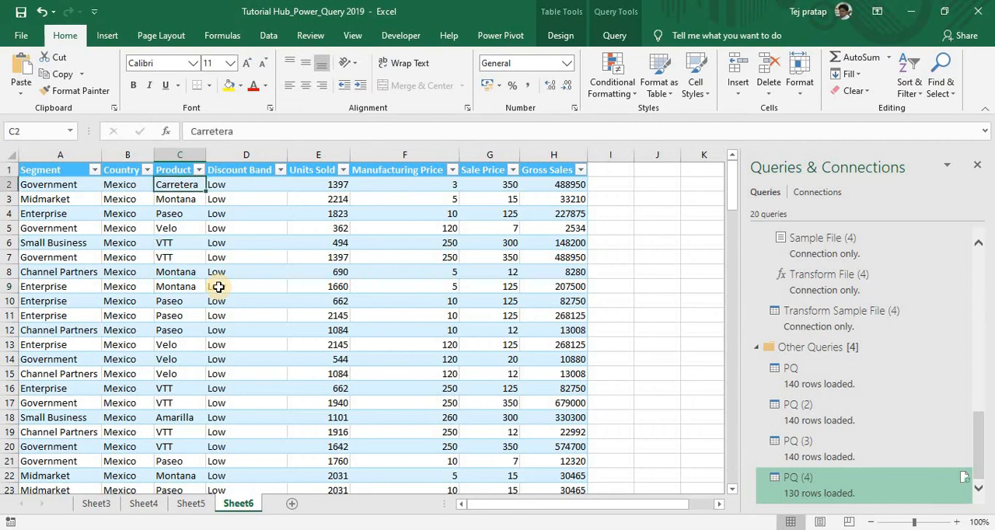
pyautogui.hotkey('ctrl', 'Left')
pyautogui.hotkey('ctrl', 'shift', 'Down')
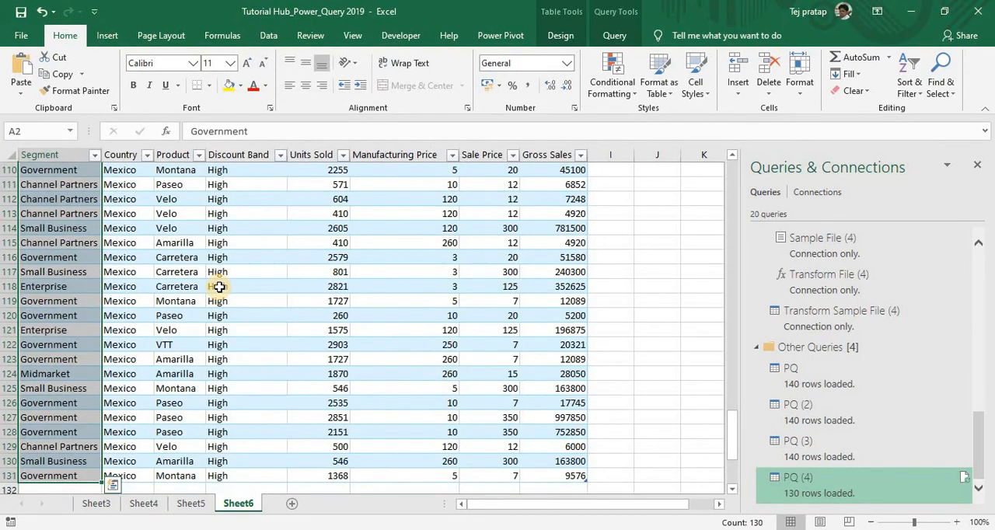
# - Switch to Sheet3 and count the Canada table's Country entries before refreshing by selecting the whole column of values
pyautogui.click(90, 507)
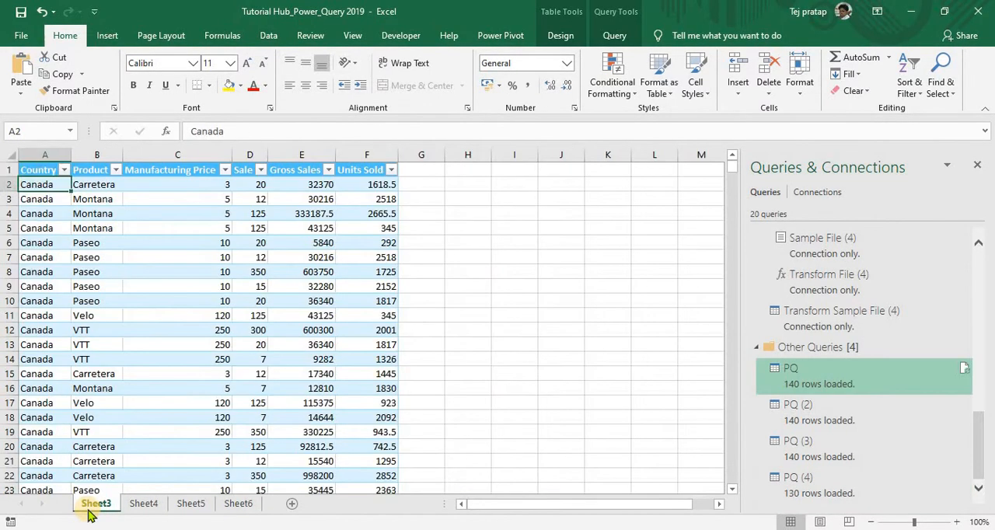
pyautogui.hotkey('ctrl', 'shift', 'Down')
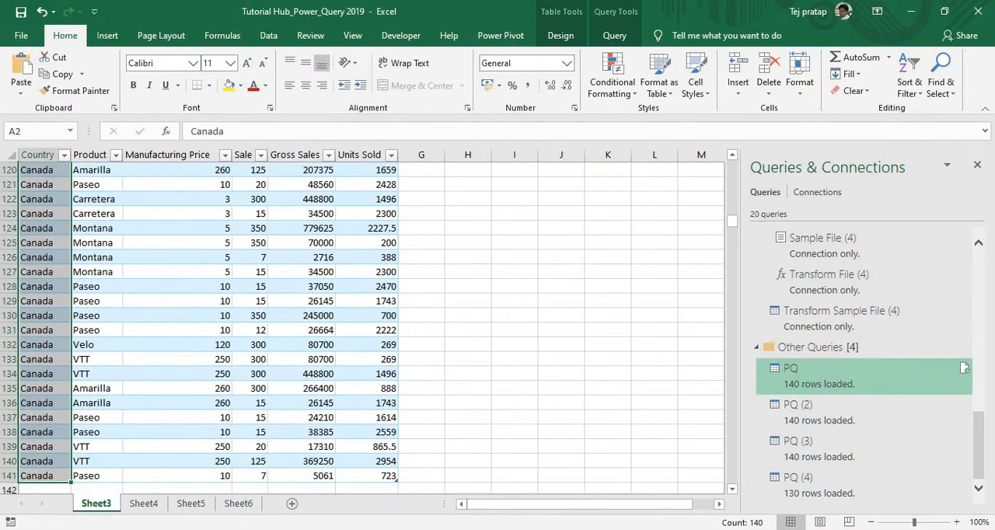
pyautogui.hotkey('ctrl', 'Home')
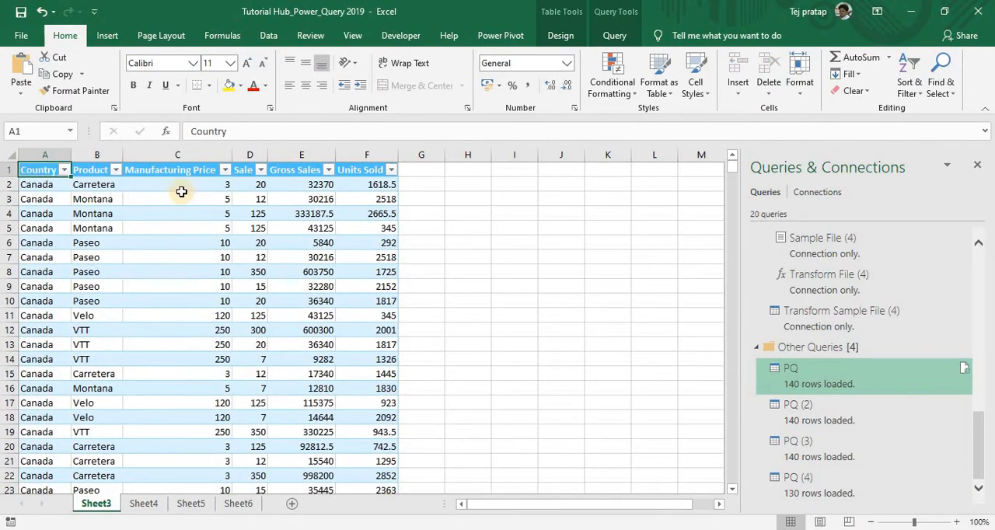
# - Refresh all queries and connections in the workbook, dismissing the source file warning
pyautogui.click(268, 36)
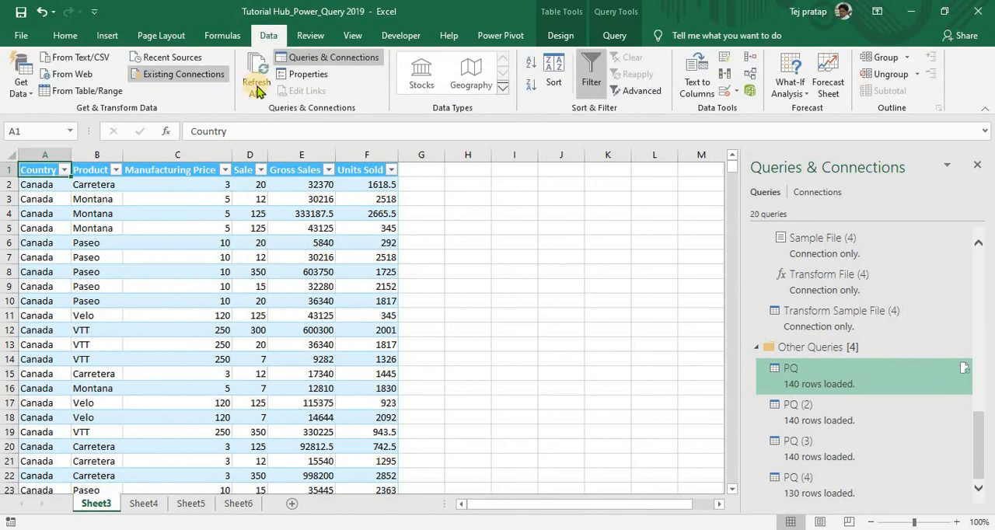
pyautogui.click(256, 94)
pyautogui.click(268, 104)
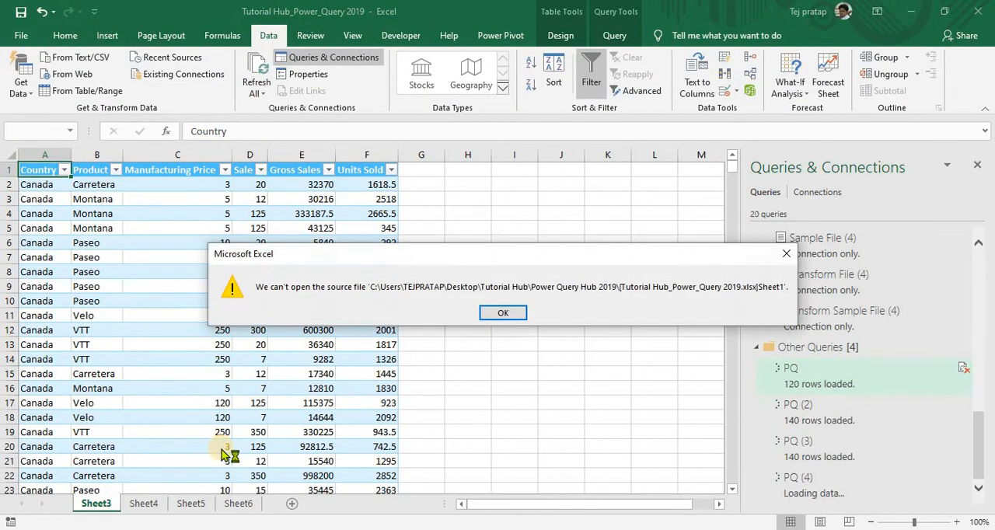
pyautogui.click(502, 313)
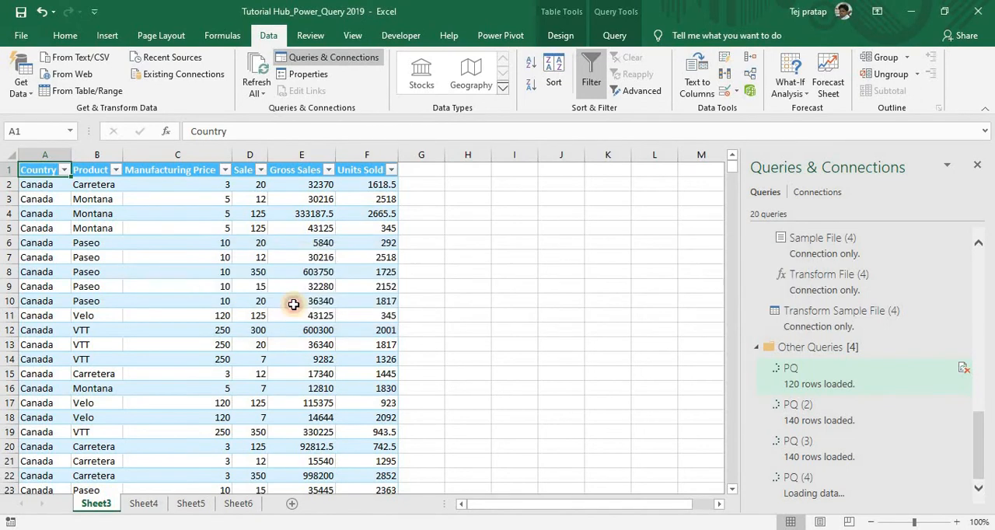
pyautogui.click(294, 303)
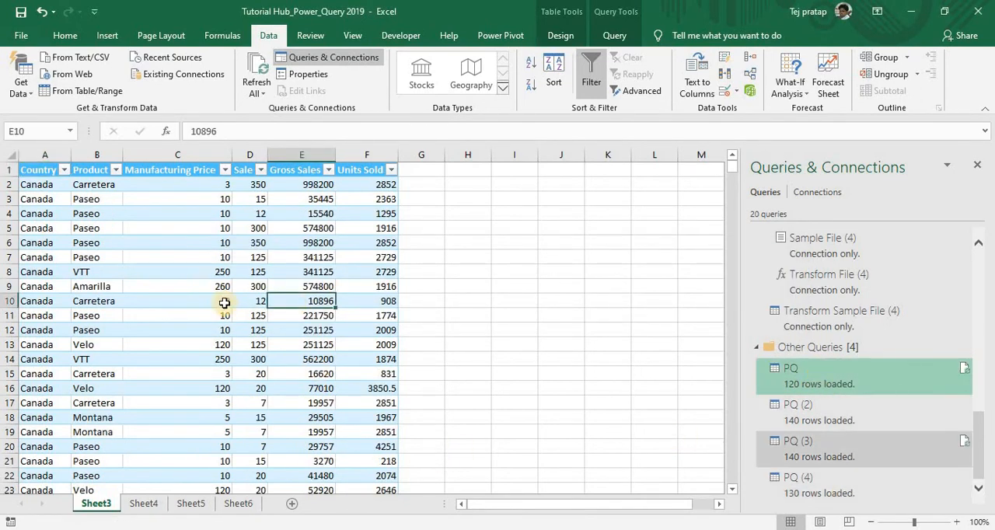
# - Recount the Country entries in the refreshed Sheet3 Canada table by selecting them all from A2 down
pyautogui.hotkey('ctrl', 'Up')
pyautogui.hotkey('ctrl', 'Left')
pyautogui.press('Down')
pyautogui.hotkey('ctrl', 'shift', 'Down')
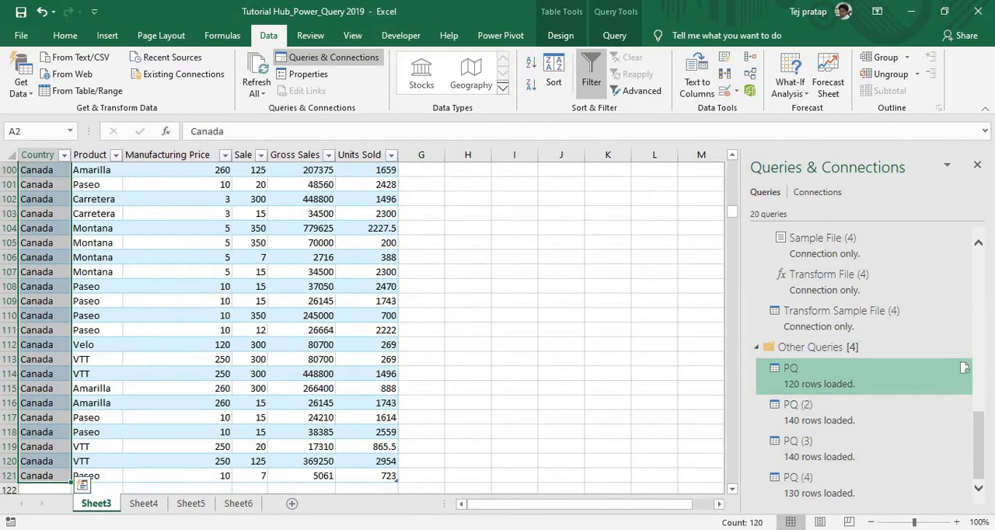
# - Return to the Country header of the Sheet3 table and turn off the table's header filters
pyautogui.click(511, 414)
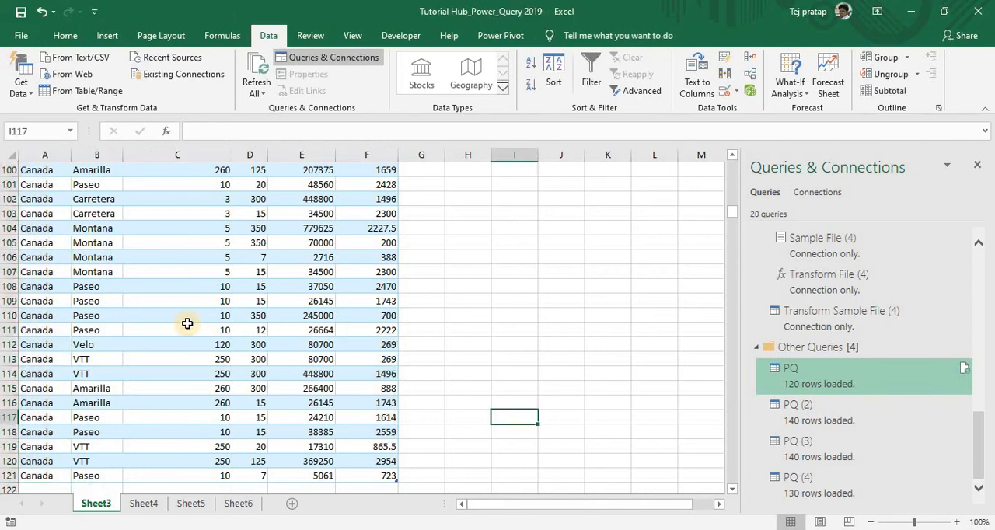
pyautogui.hotkey('ctrl', 'Home')
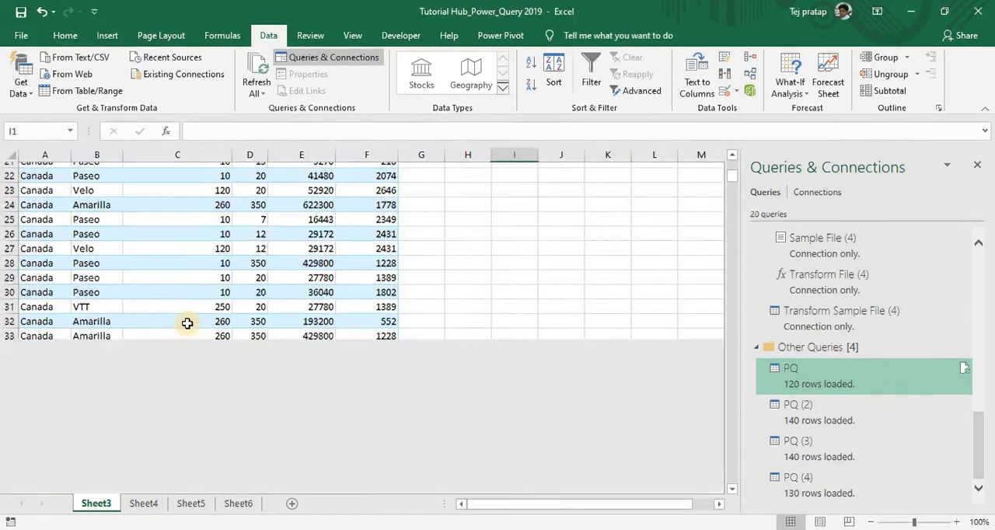
pyautogui.hotkey('ctrl', 'shift', 'l')
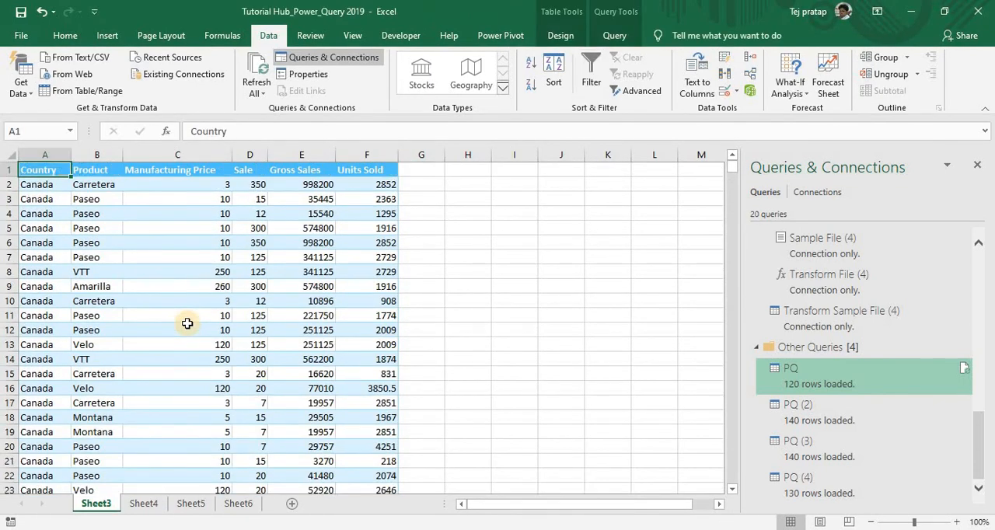
pyautogui.press('Right')
pyautogui.press('Left')
pyautogui.press('Right')
pyautogui.press('Right')
pyautogui.press('Left')
pyautogui.press('Right')
pyautogui.press('Right')
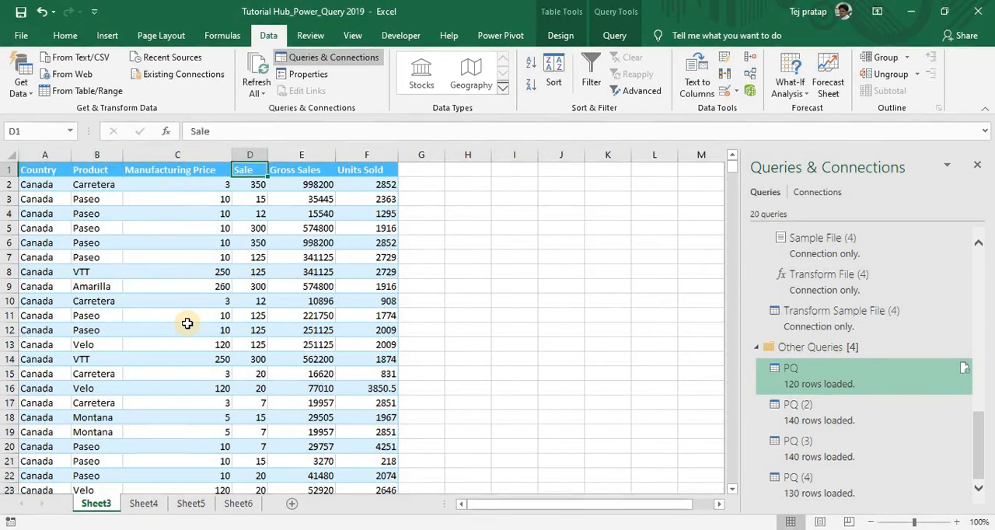
pyautogui.press('Right')
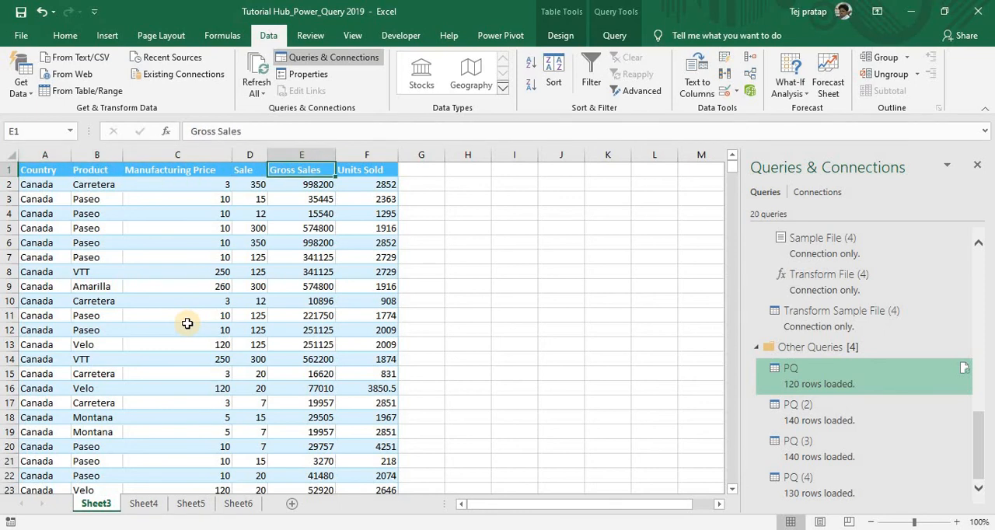
# - Edit the PQ query to move the Product column ahead of Country, and load the result back to Sheet3
pyautogui.rightClick(824, 384)
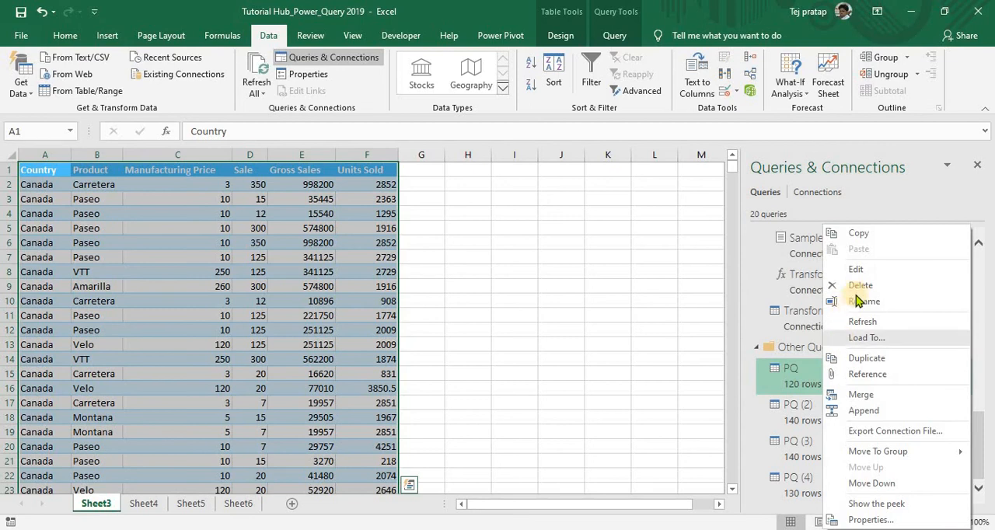
pyautogui.click(858, 269)
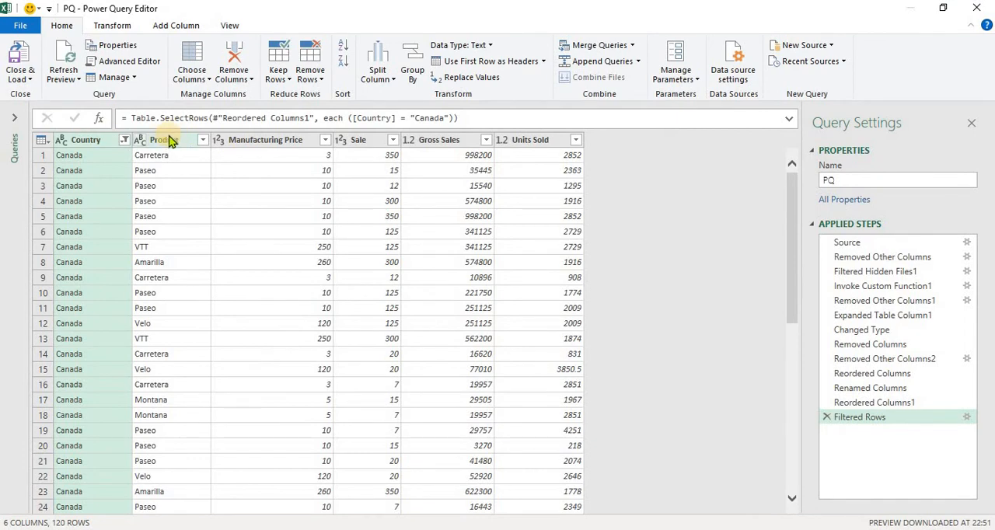
pyautogui.moveTo(170, 140); pyautogui.dragTo(74, 142)
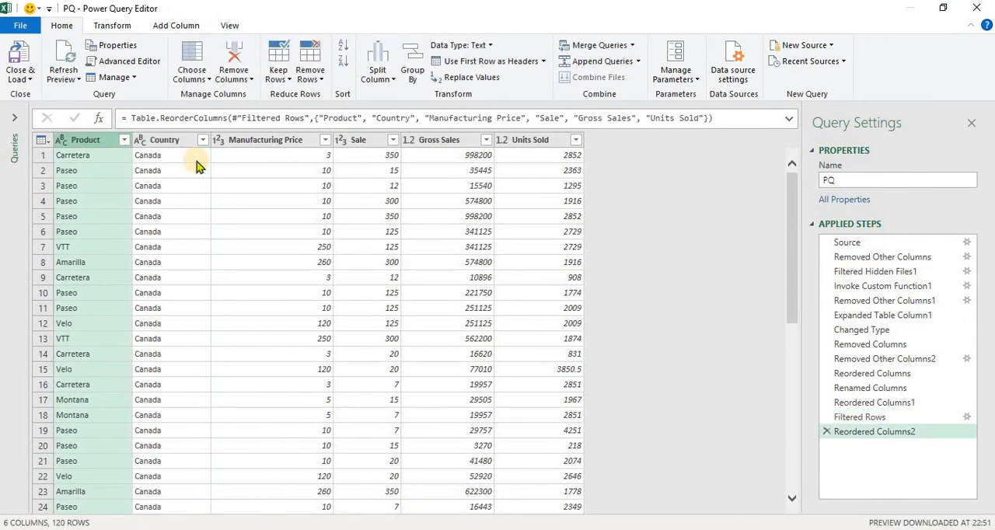
pyautogui.click(23, 77)
pyautogui.click(33, 96)
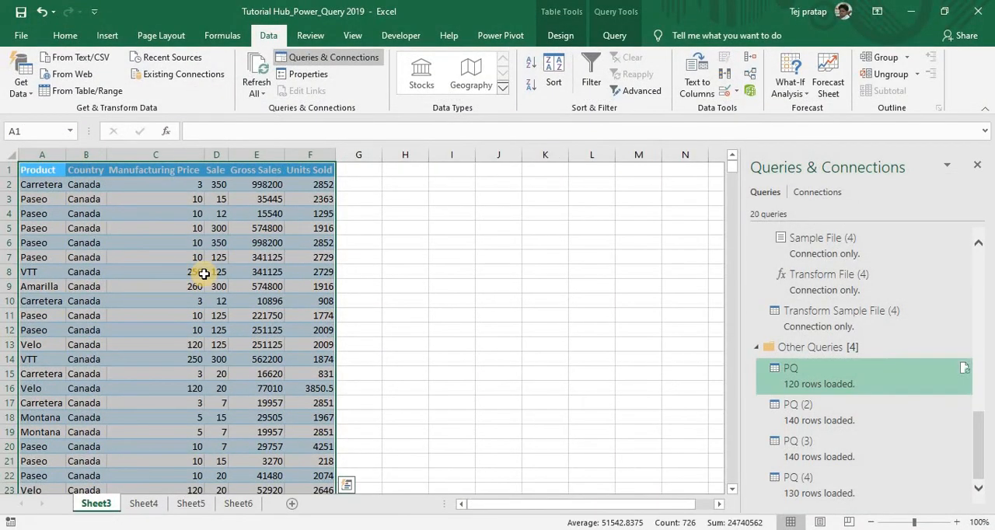
# - Refresh the reordered Canada table on Sheet3 and select cell C9
pyautogui.rightClick(93, 208)
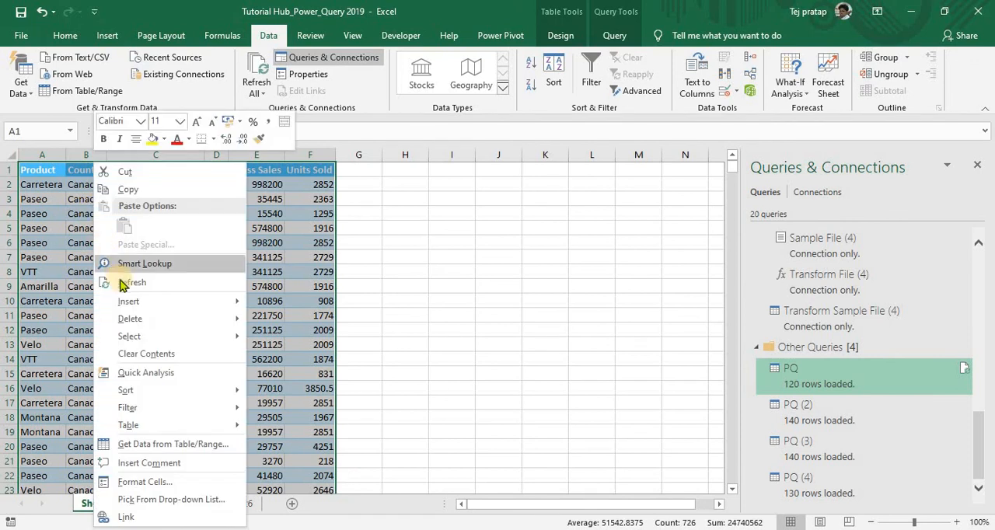
pyautogui.click(125, 282)
pyautogui.click(149, 285)
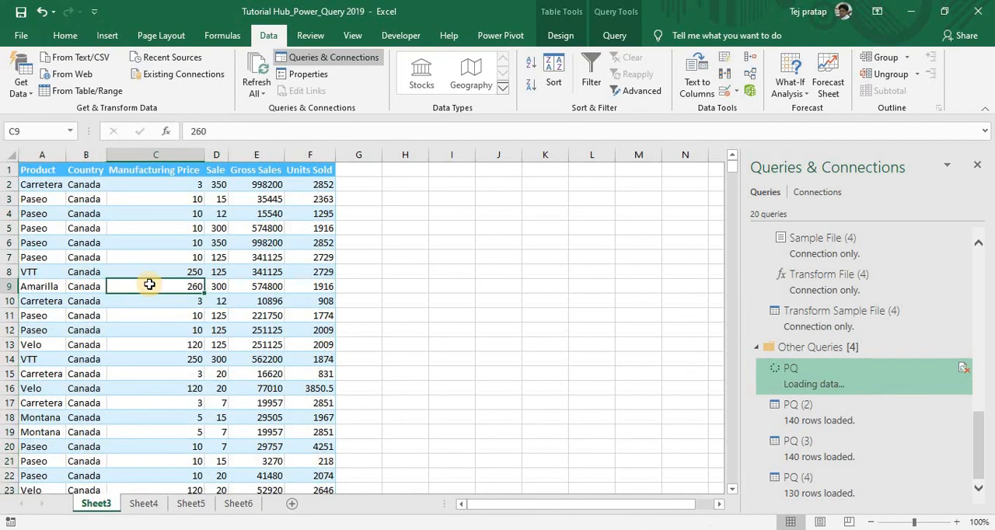